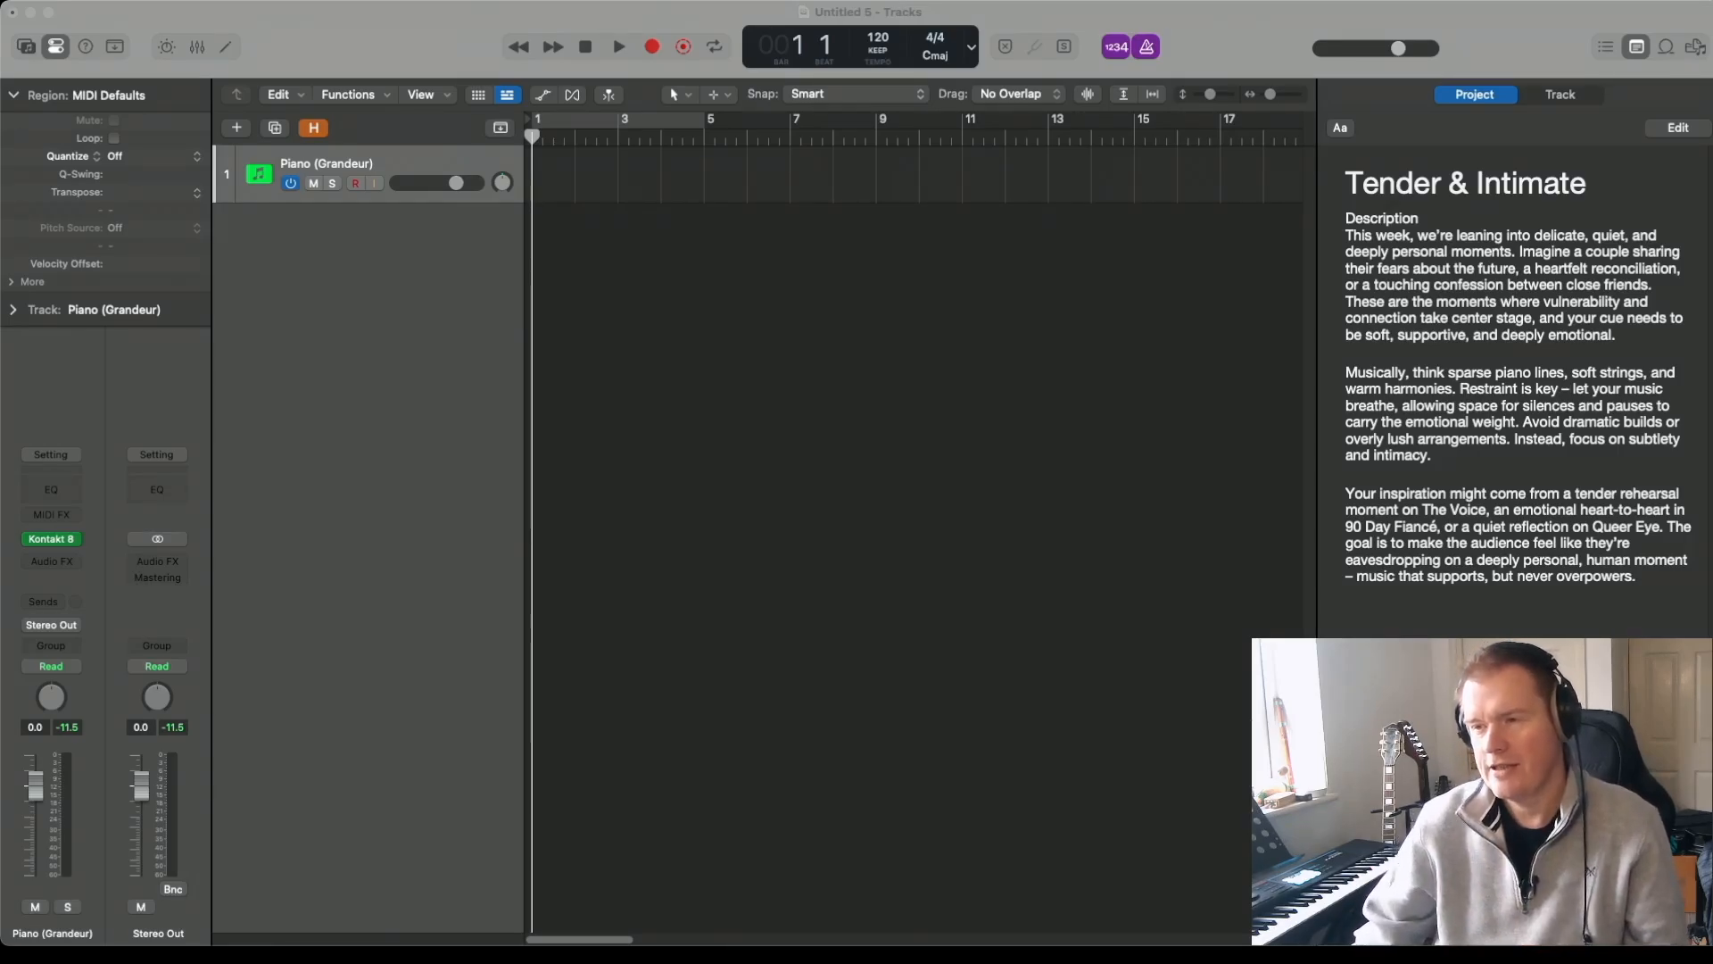
Step: Examine the piano part's notes and audition the bass-line note in bar 7
click(1024, 457)
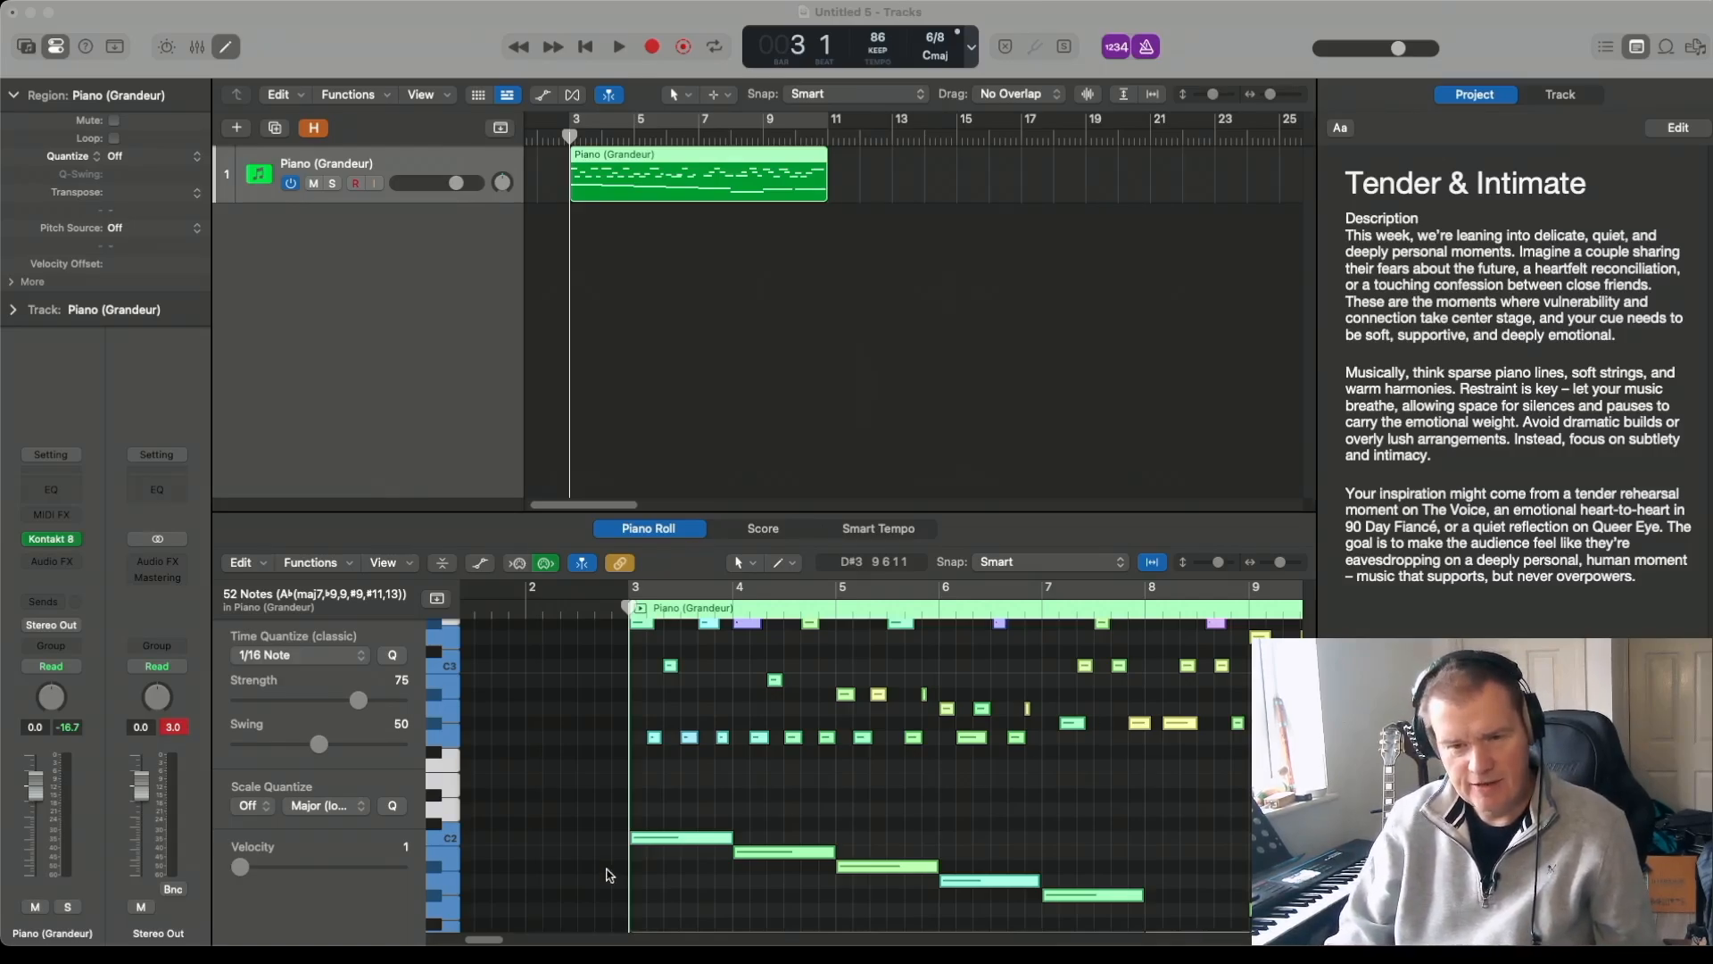
scroll(728, 832, down, 2)
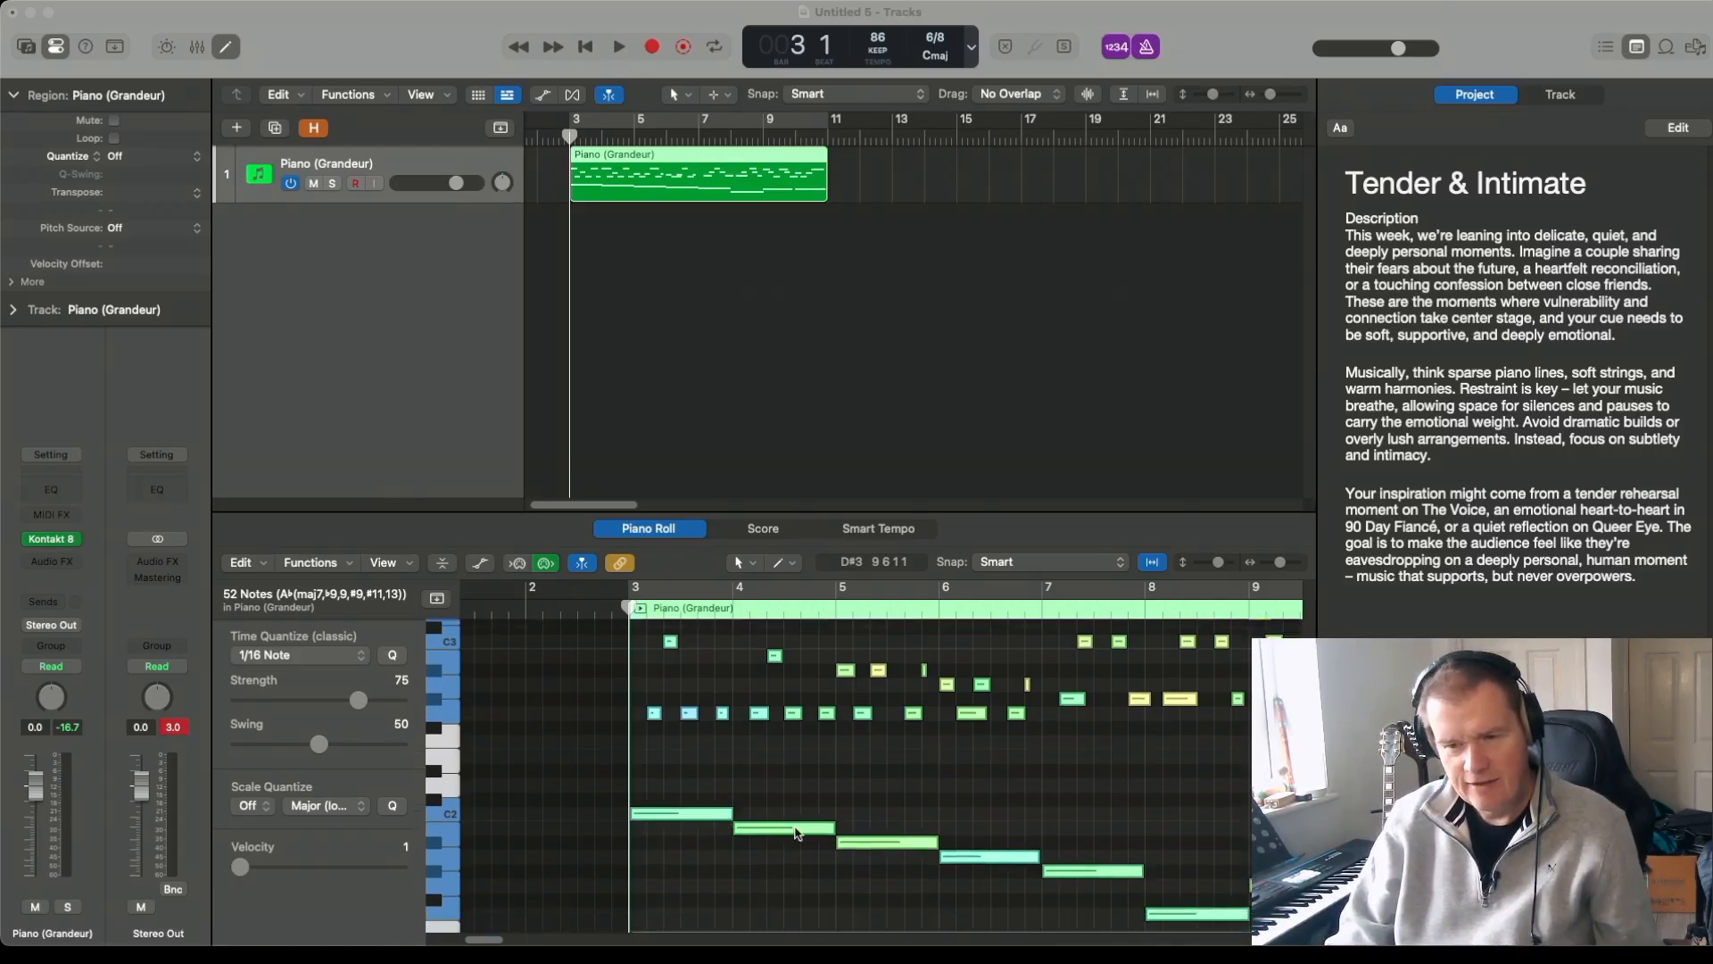
scroll(930, 840, down, 2)
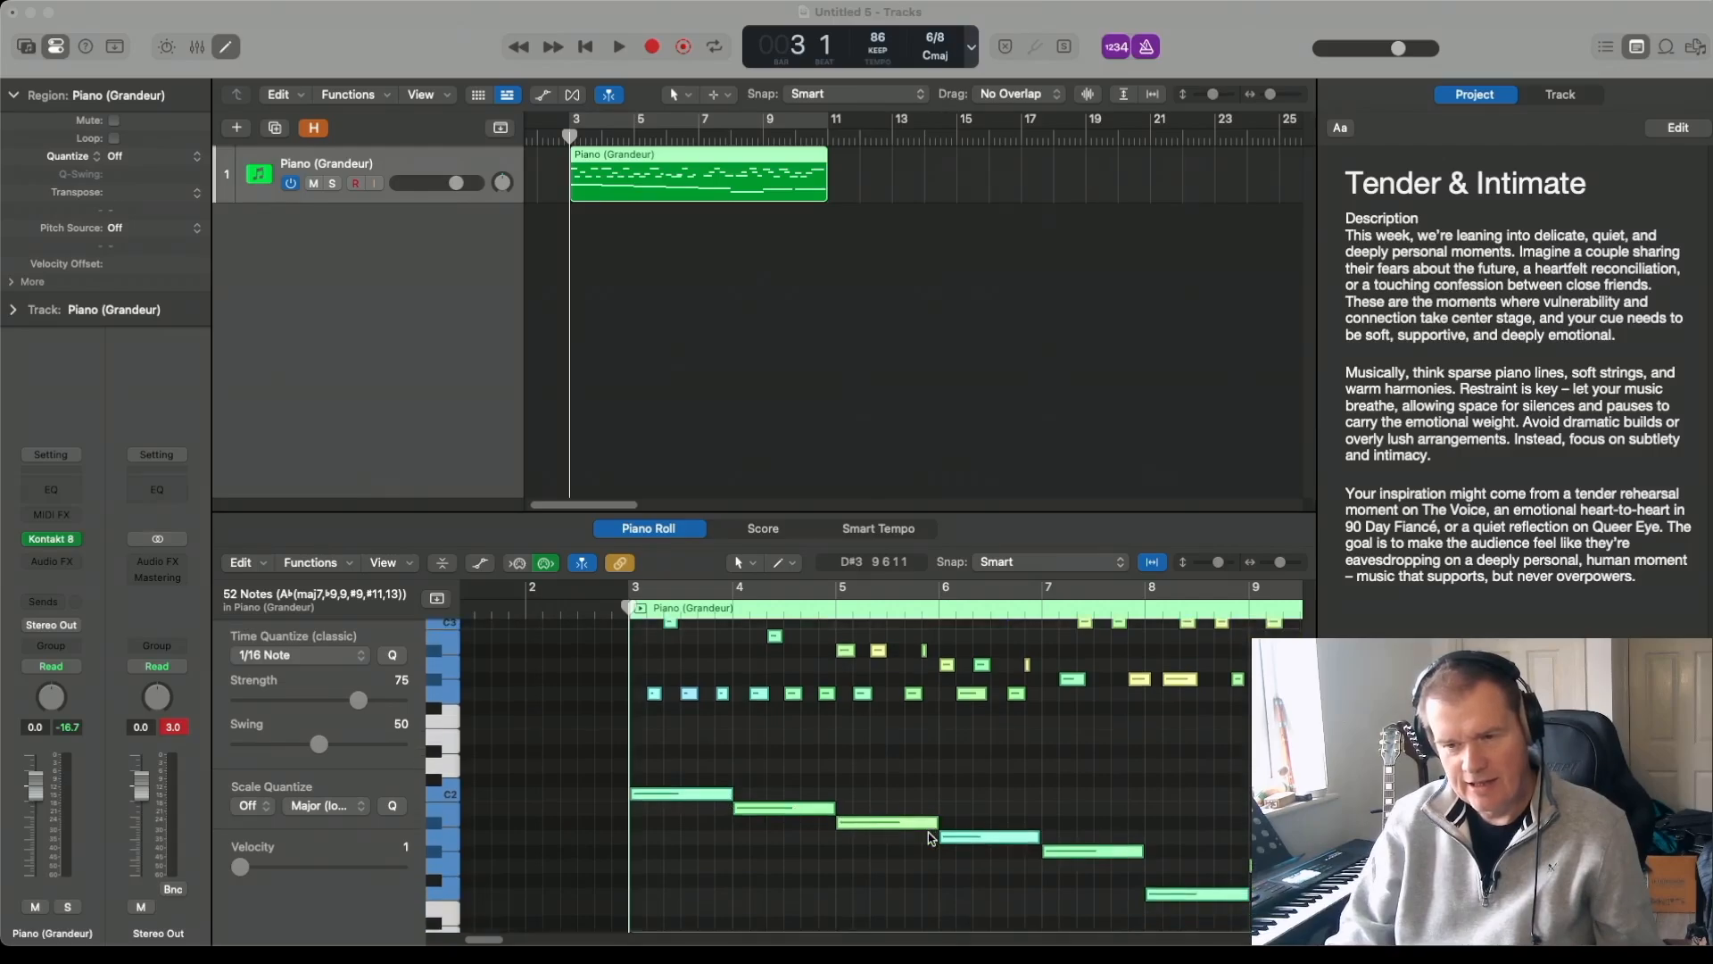
click(1082, 855)
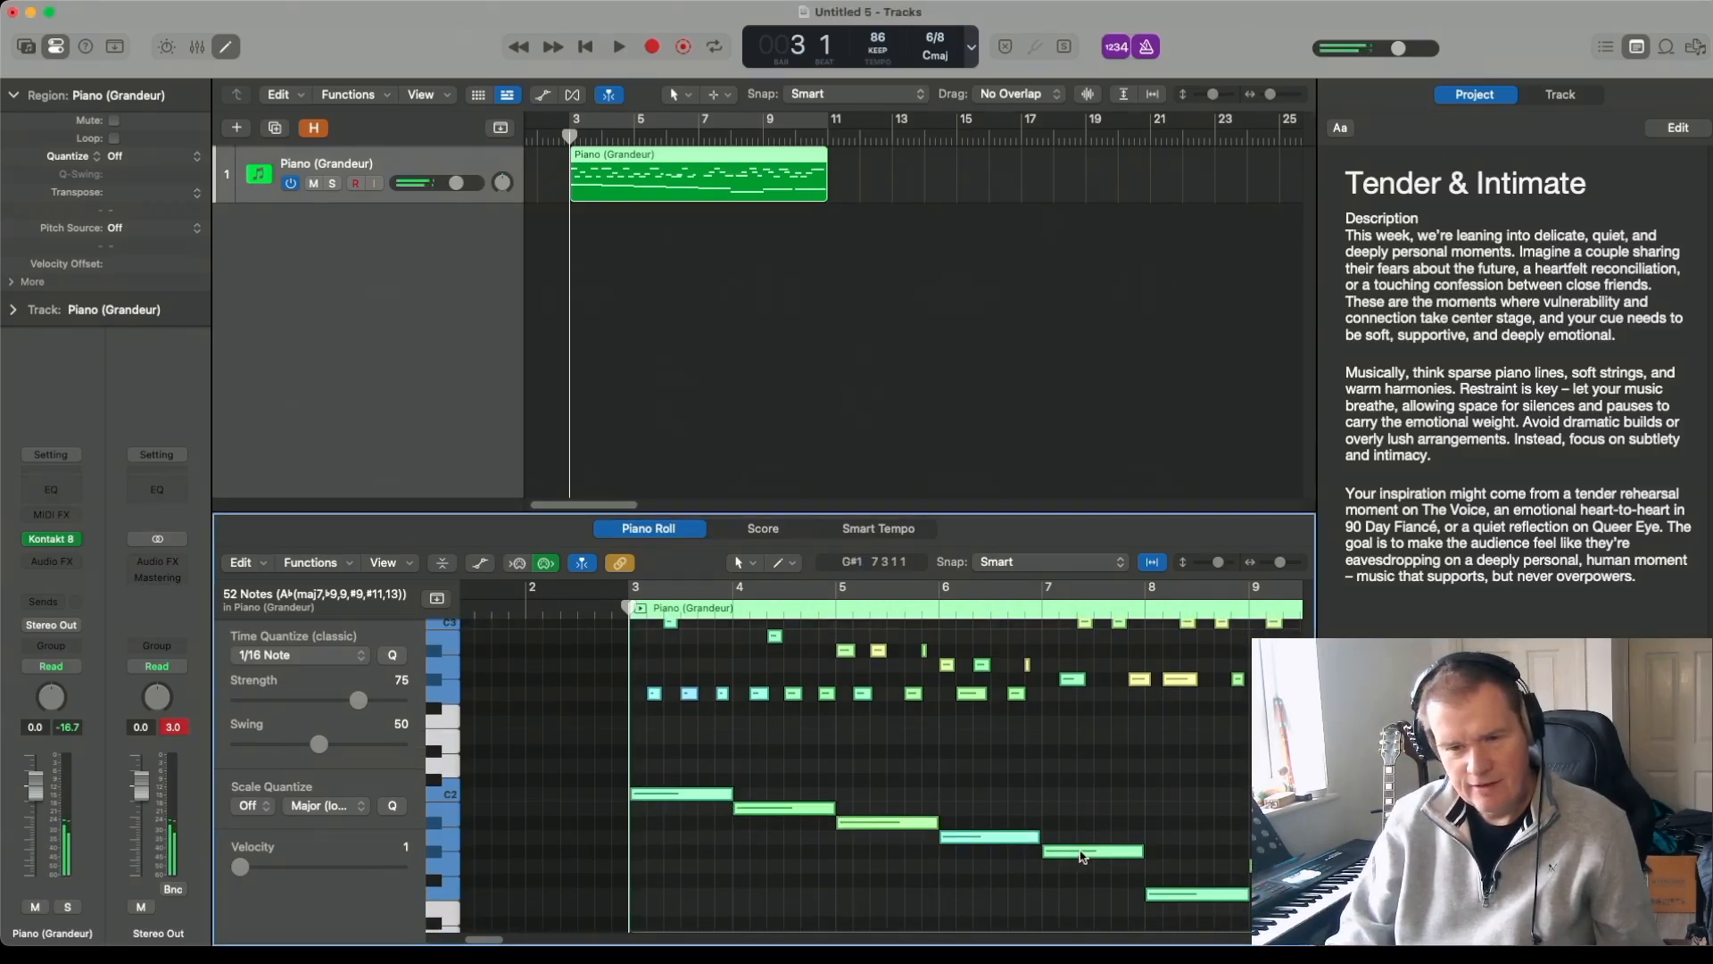
scroll(1082, 853, down, 1)
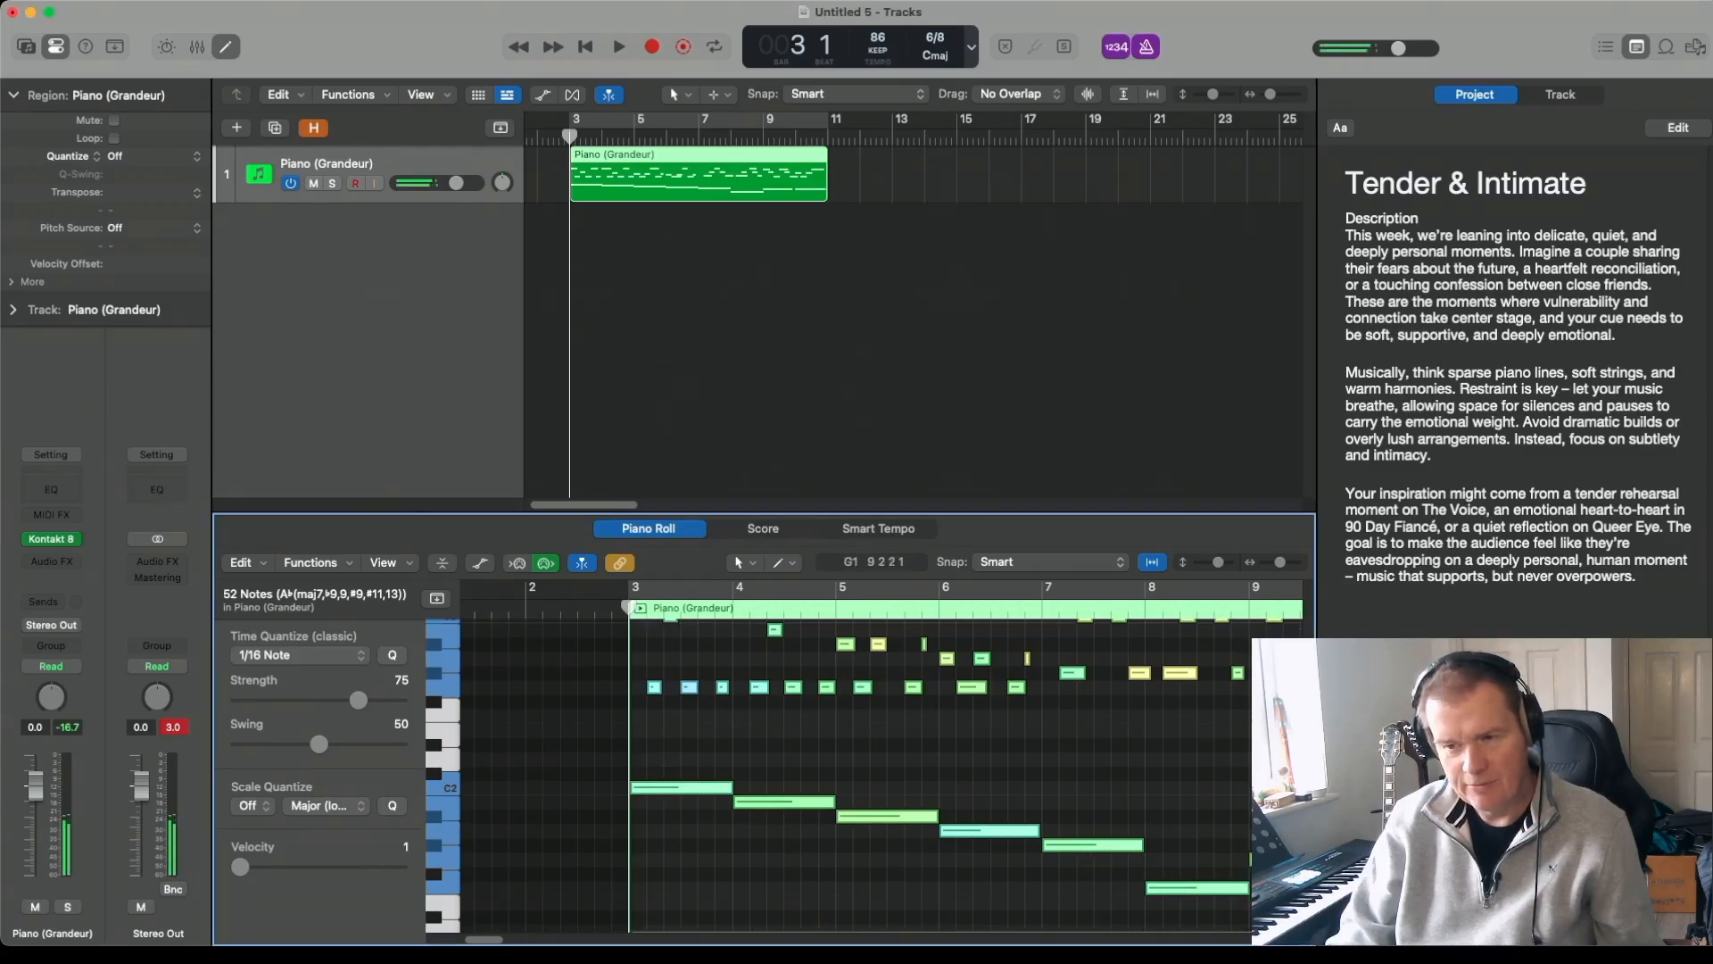
scroll(1020, 767, up, 5)
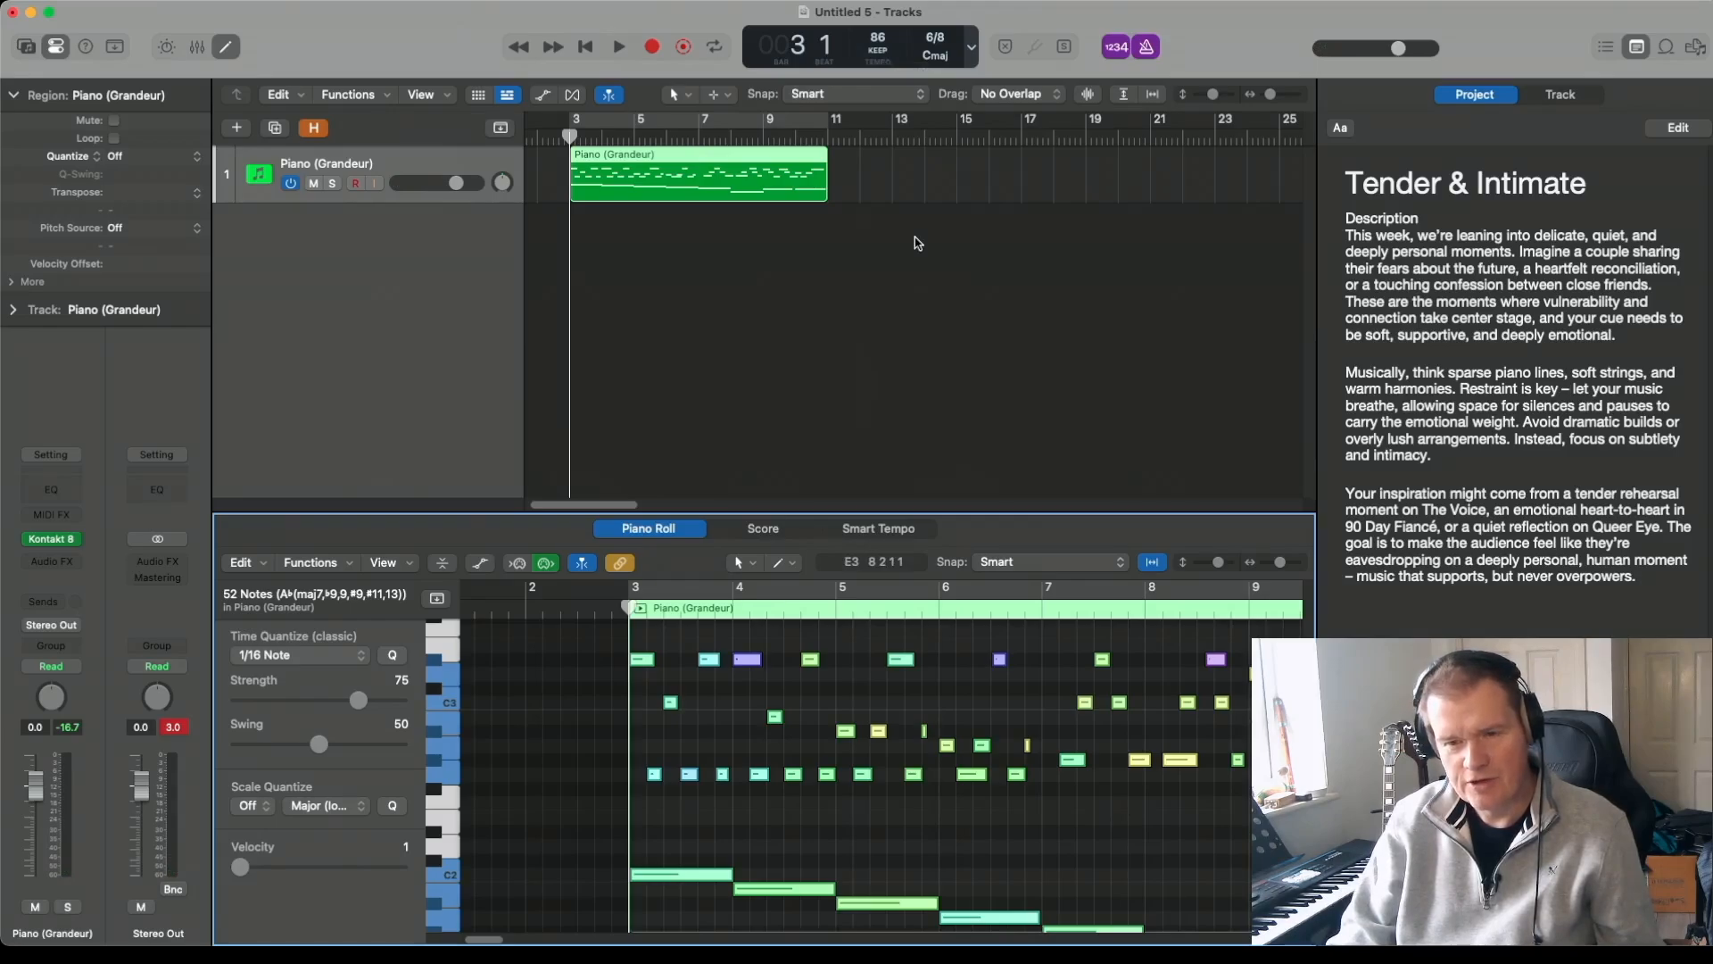
Step: Play back the piano region to hear the recorded part
key(space)
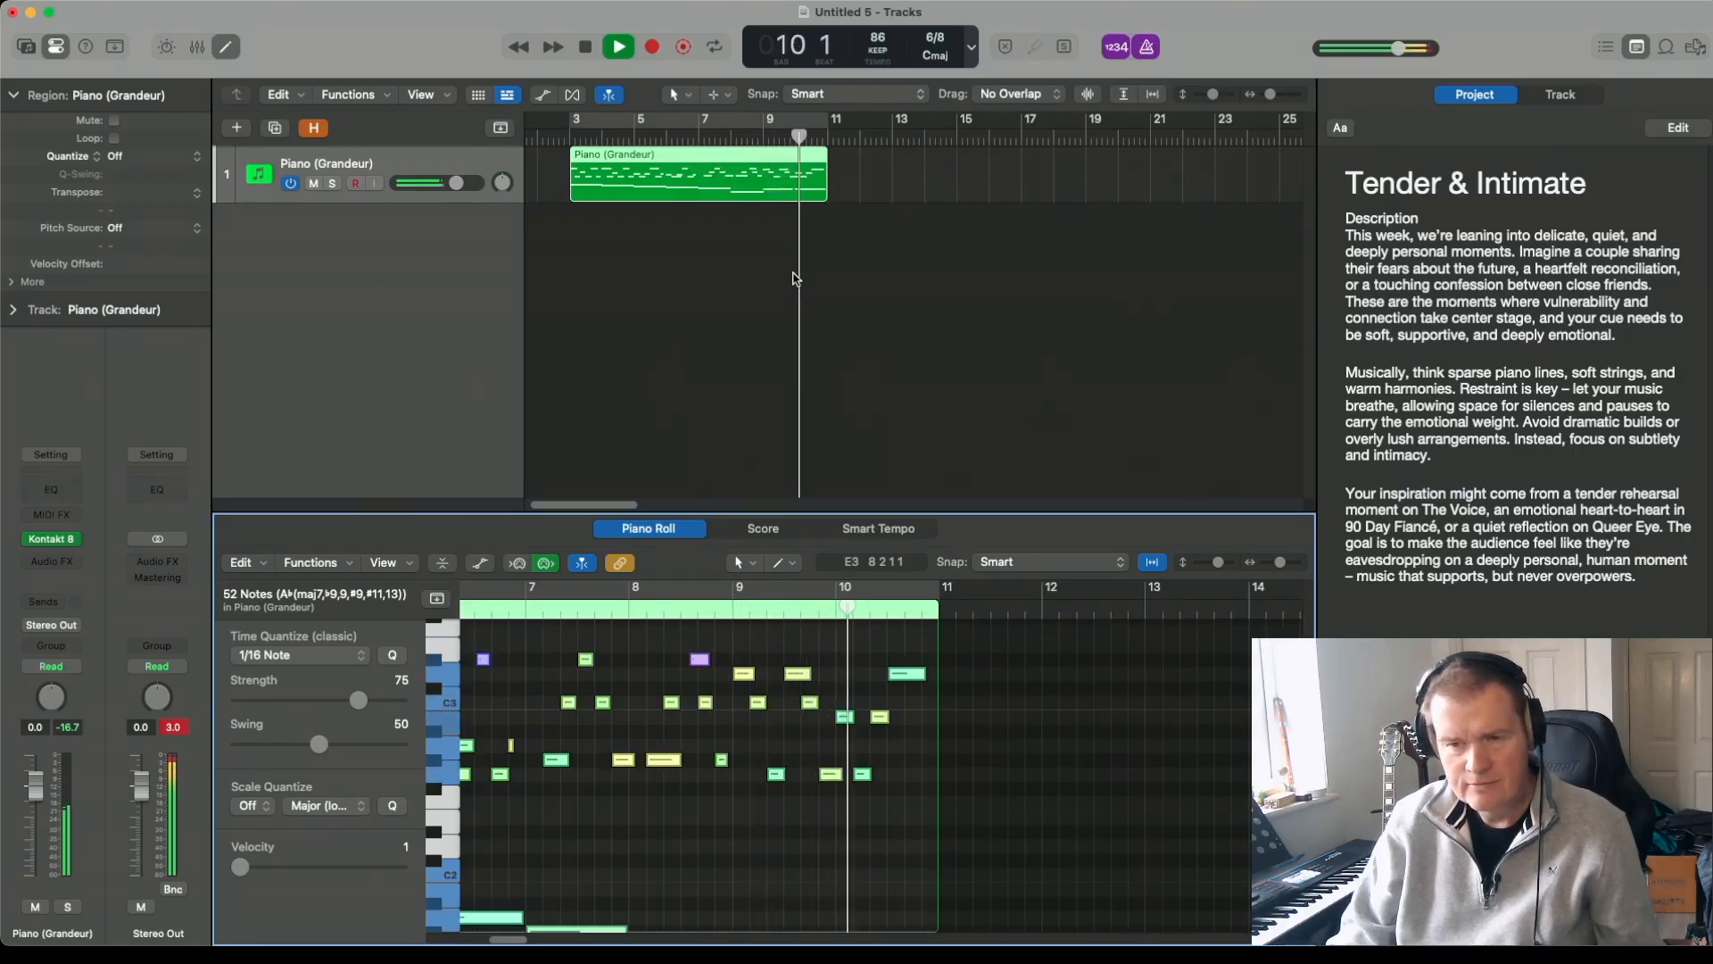
key(space)
click(585, 122)
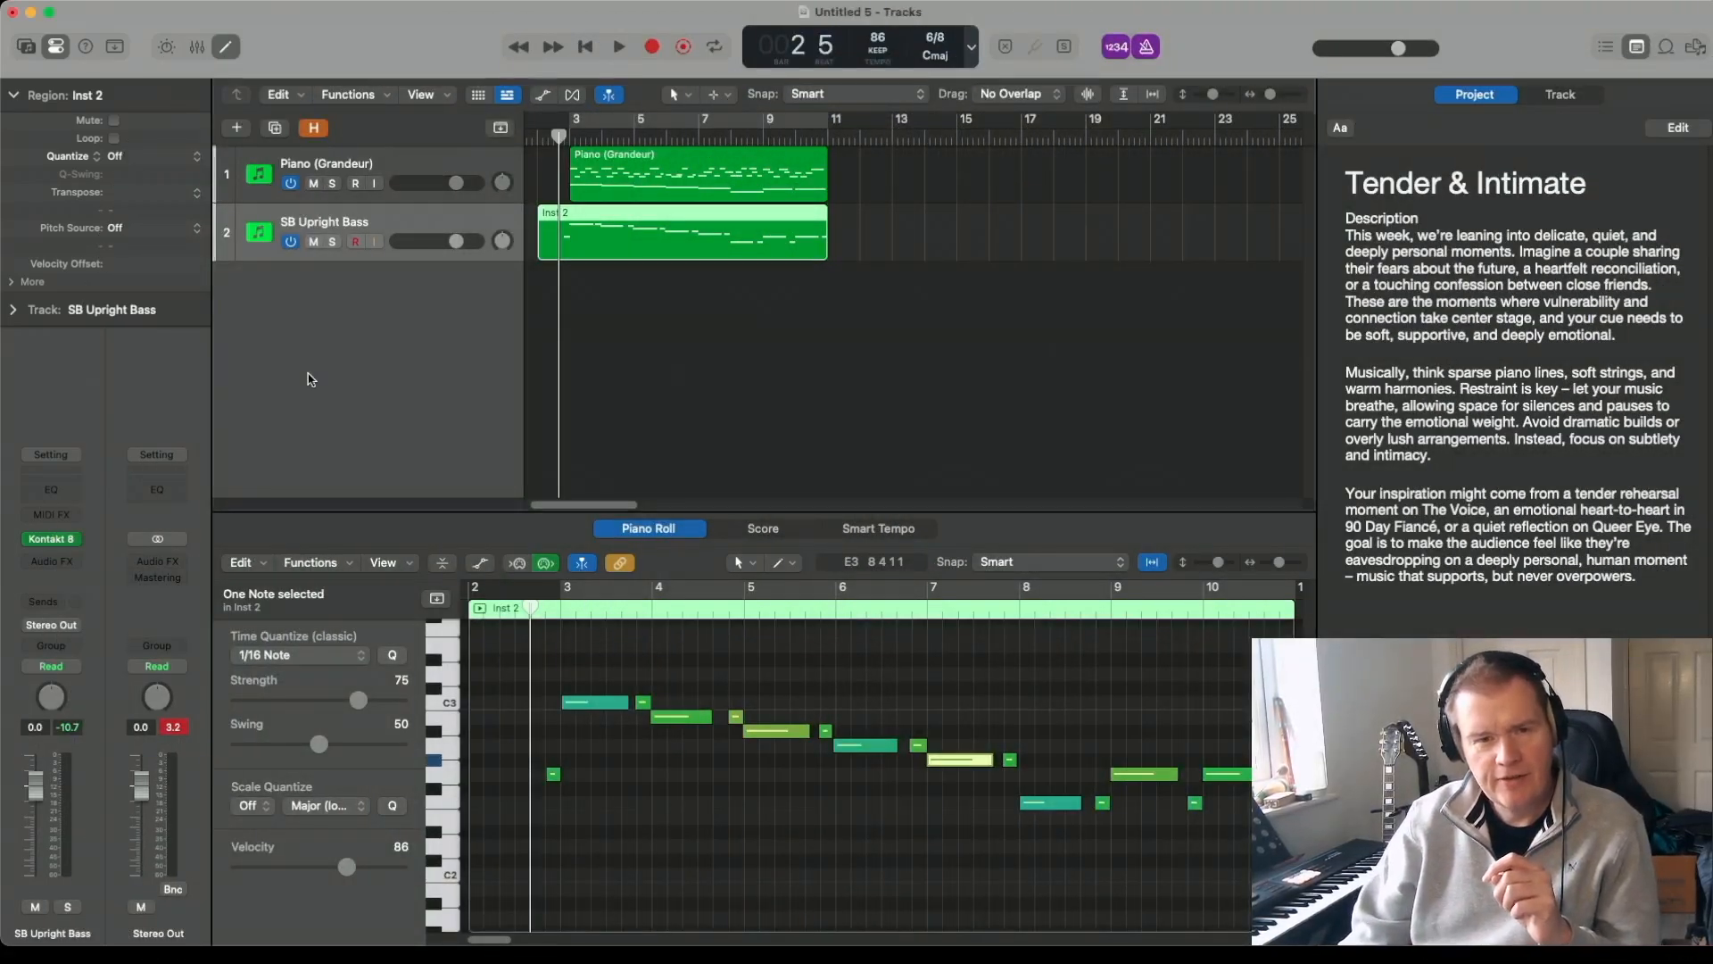
Step: View the Kontakt Upright Bass instrument loaded on the SB Upright Bass track, moving its window aside before closing it
click(54, 539)
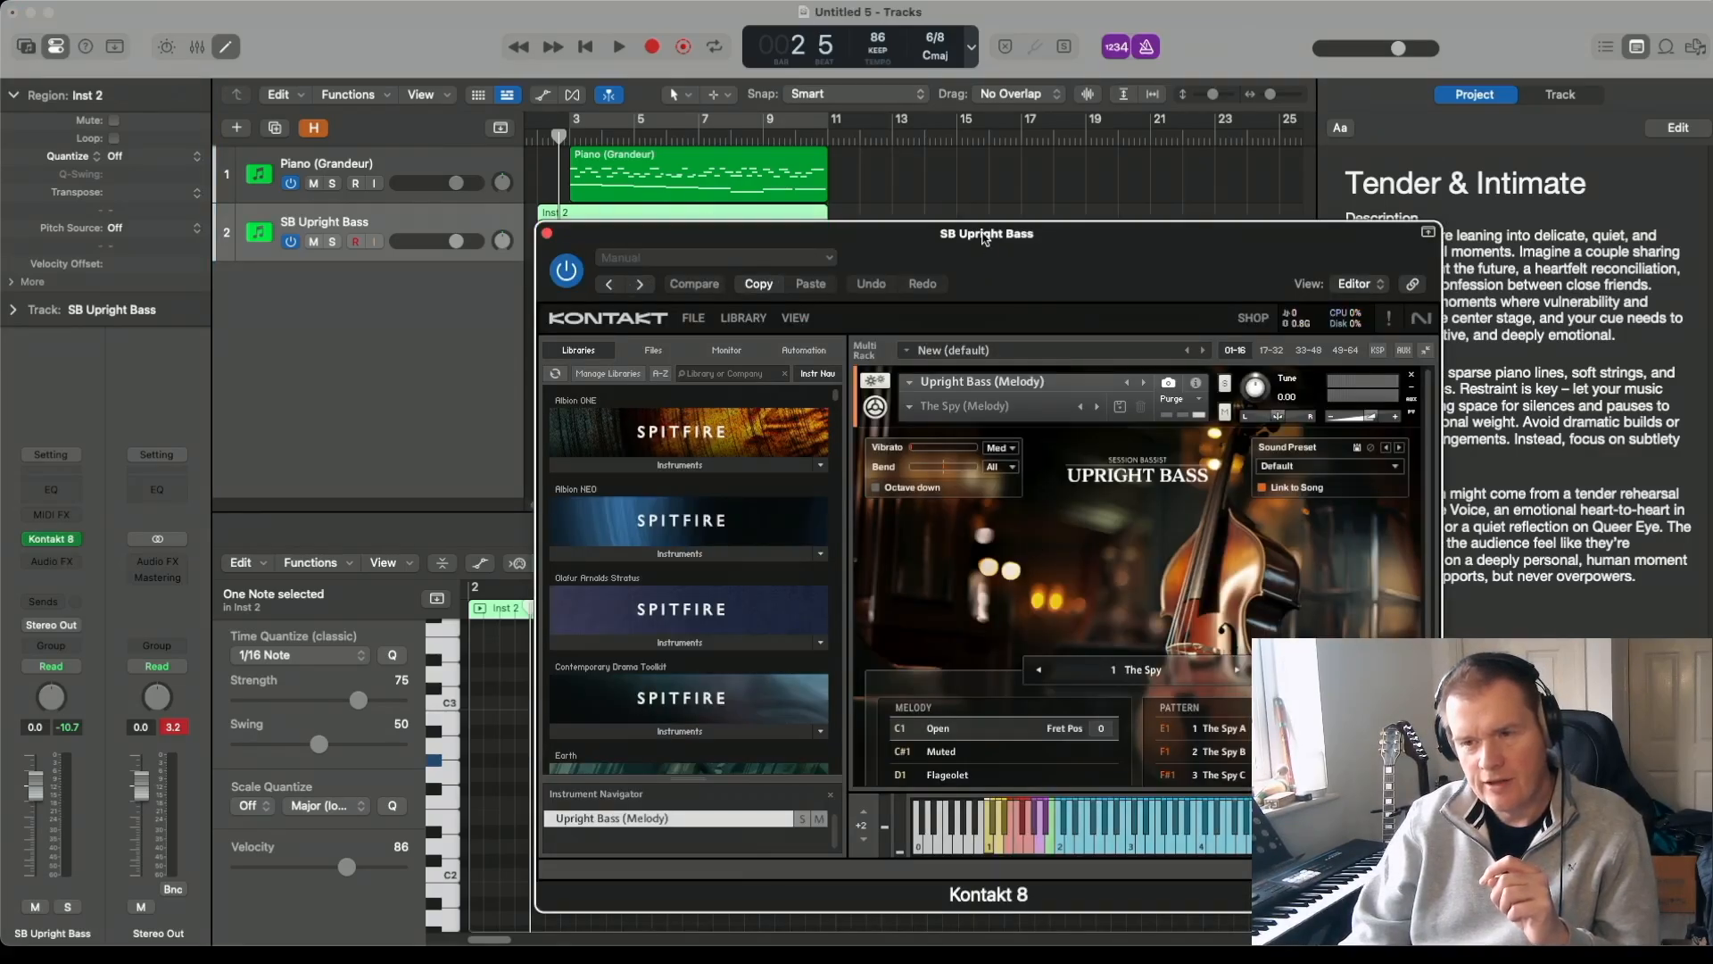
drag(984, 239, 821, 94)
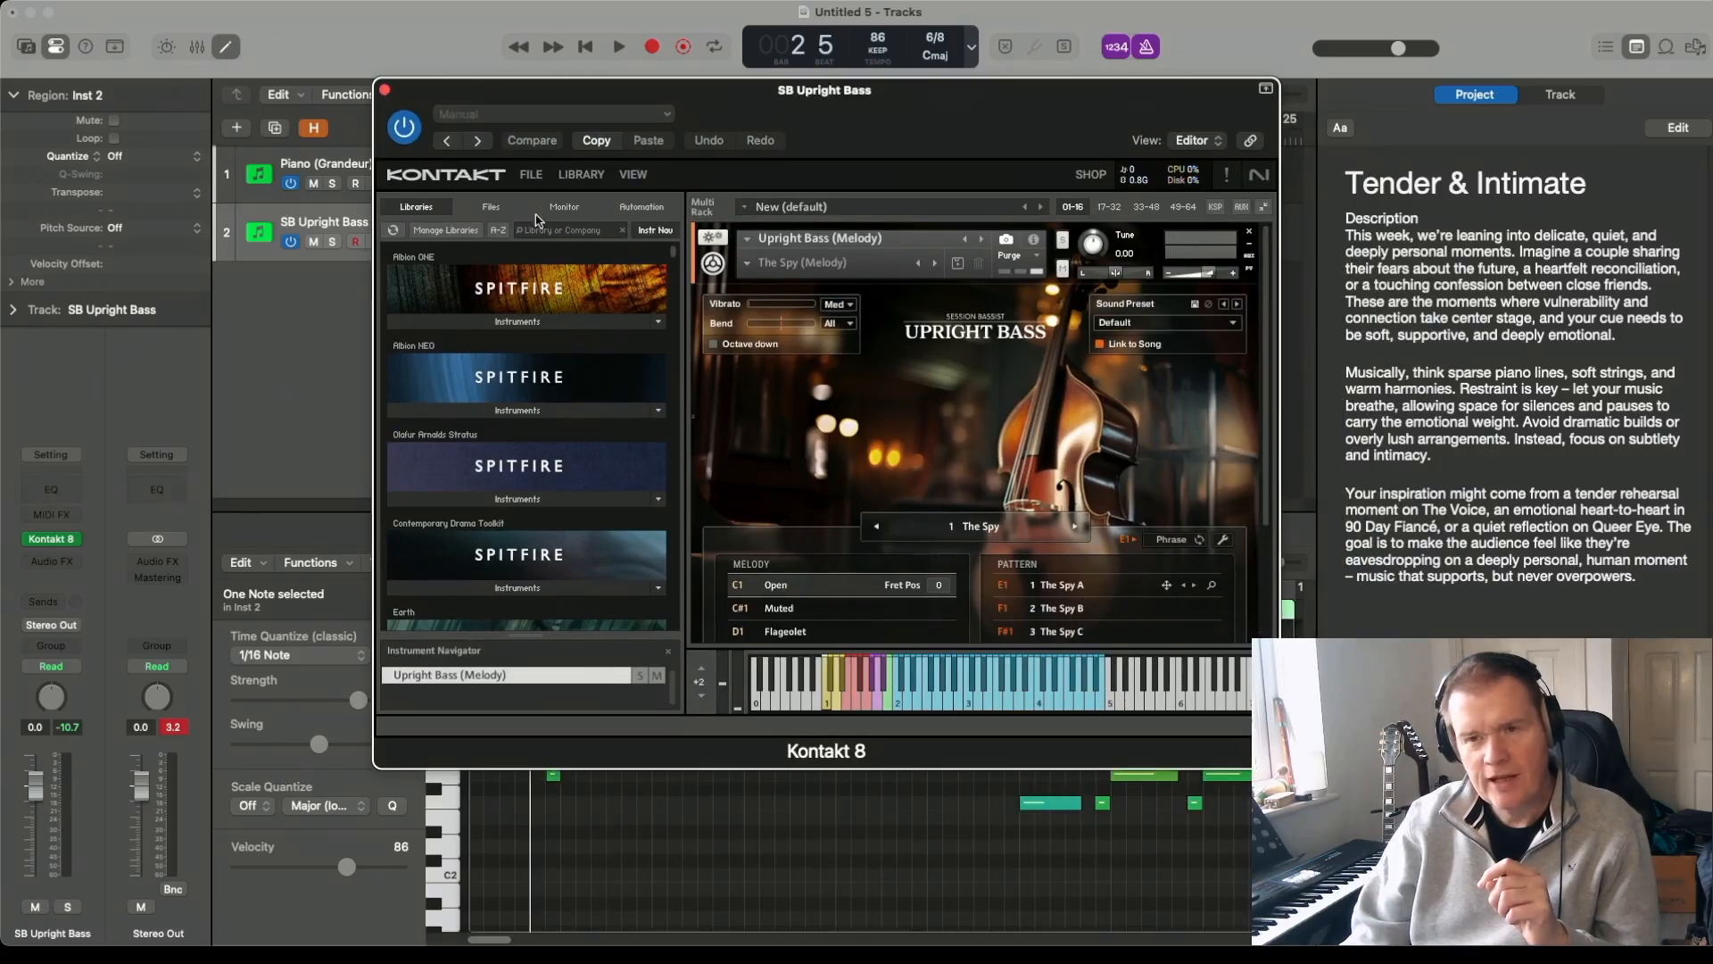
click(385, 90)
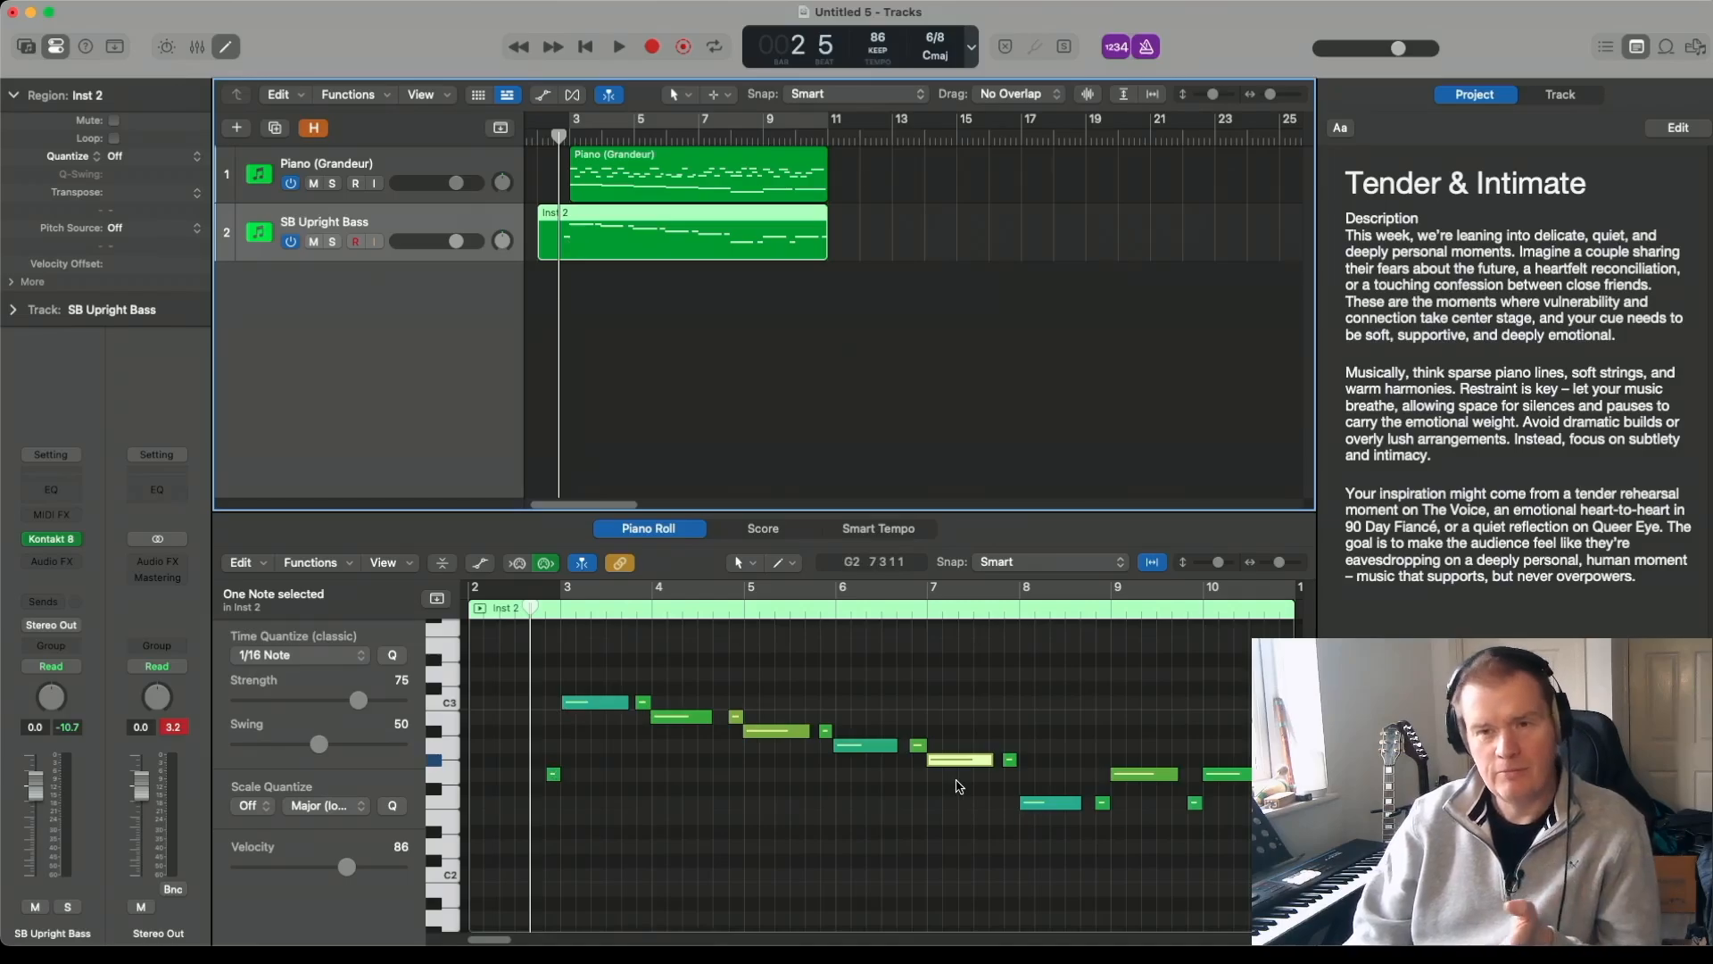
Step: Compare the notes of the piano and upright bass regions and play both parts together
click(675, 166)
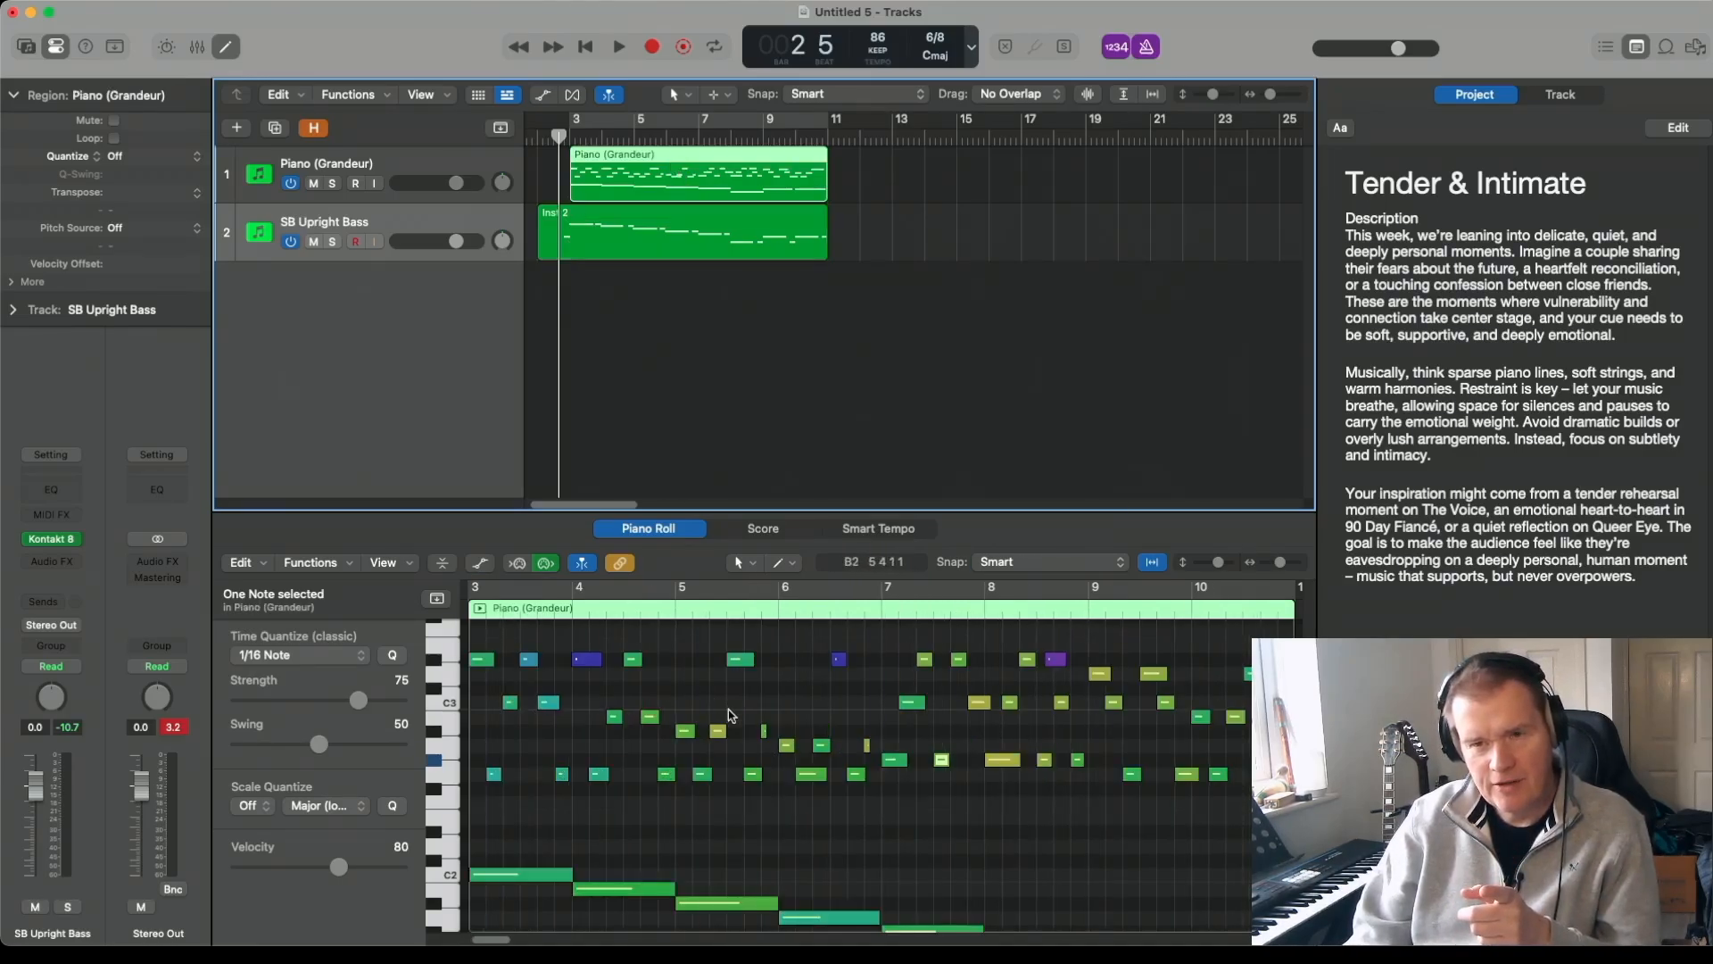
click(598, 231)
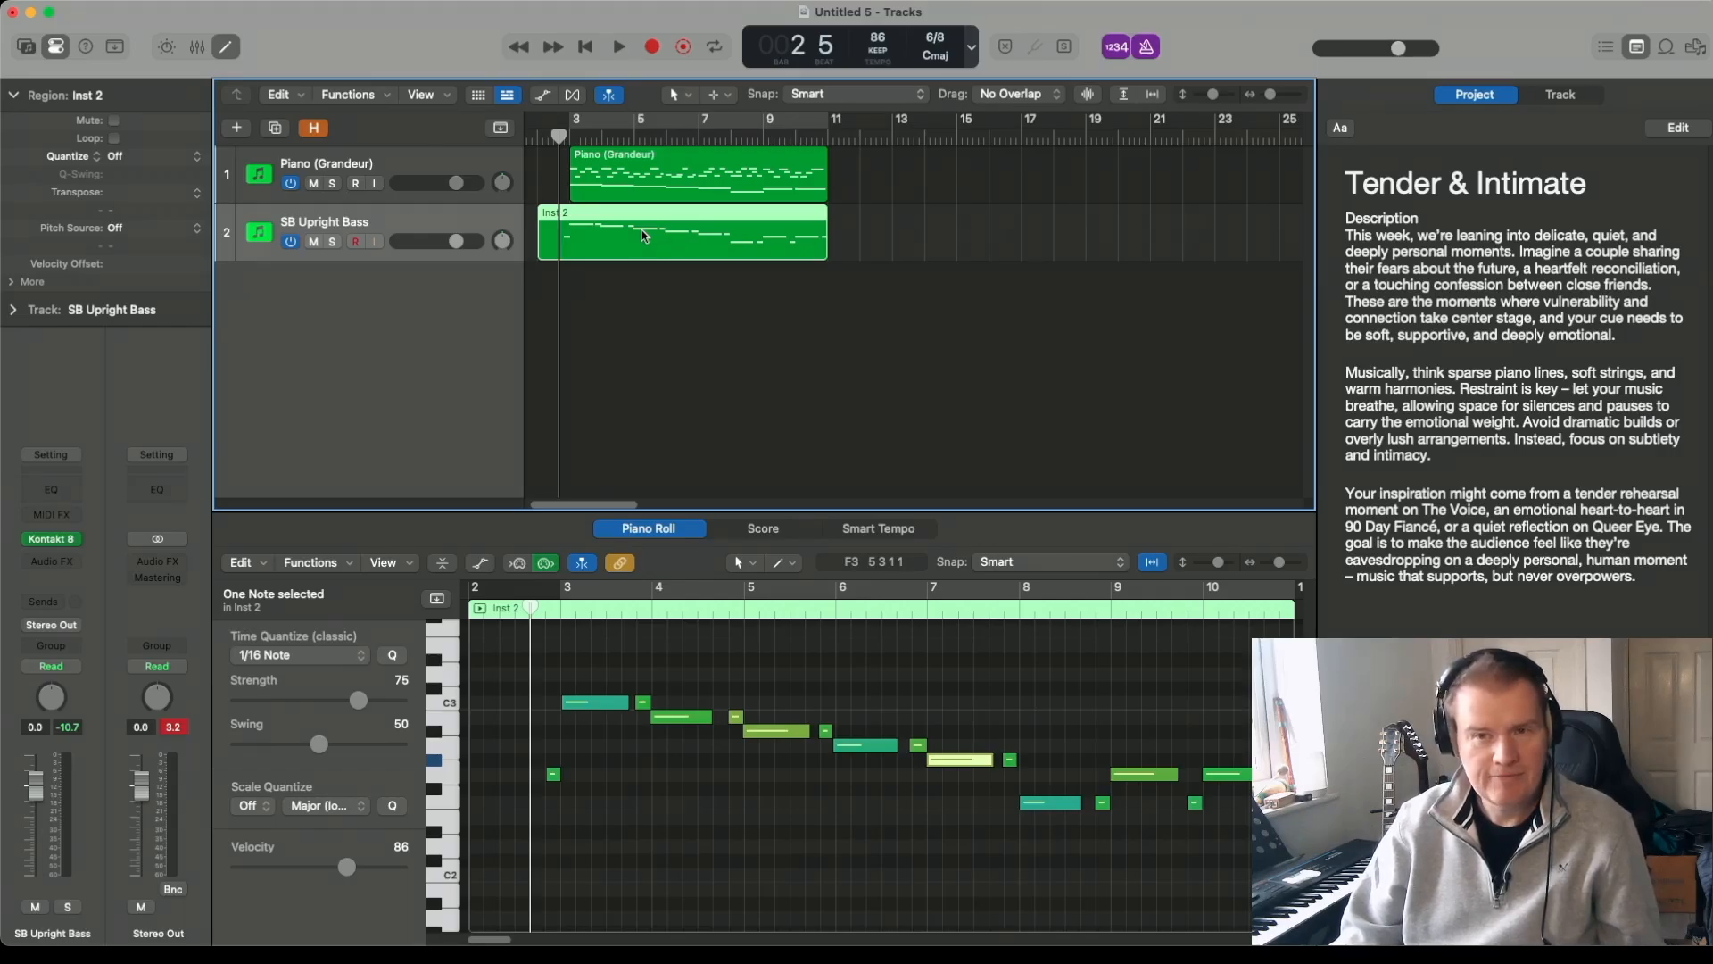
key(space)
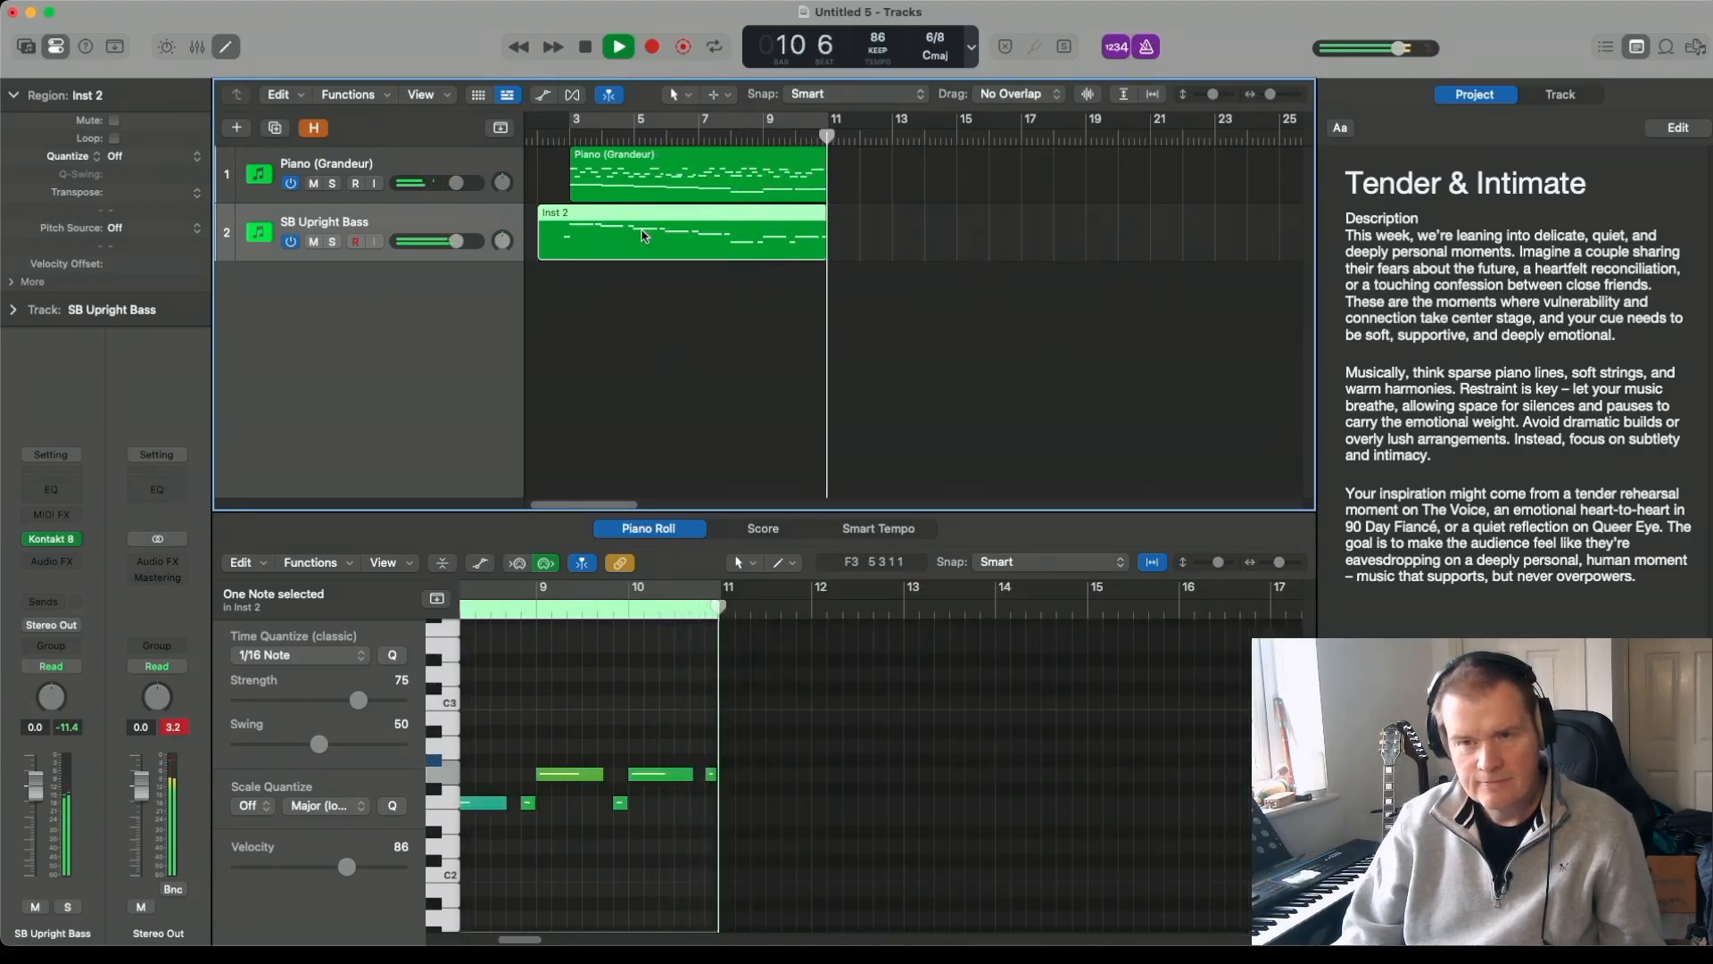
key(space)
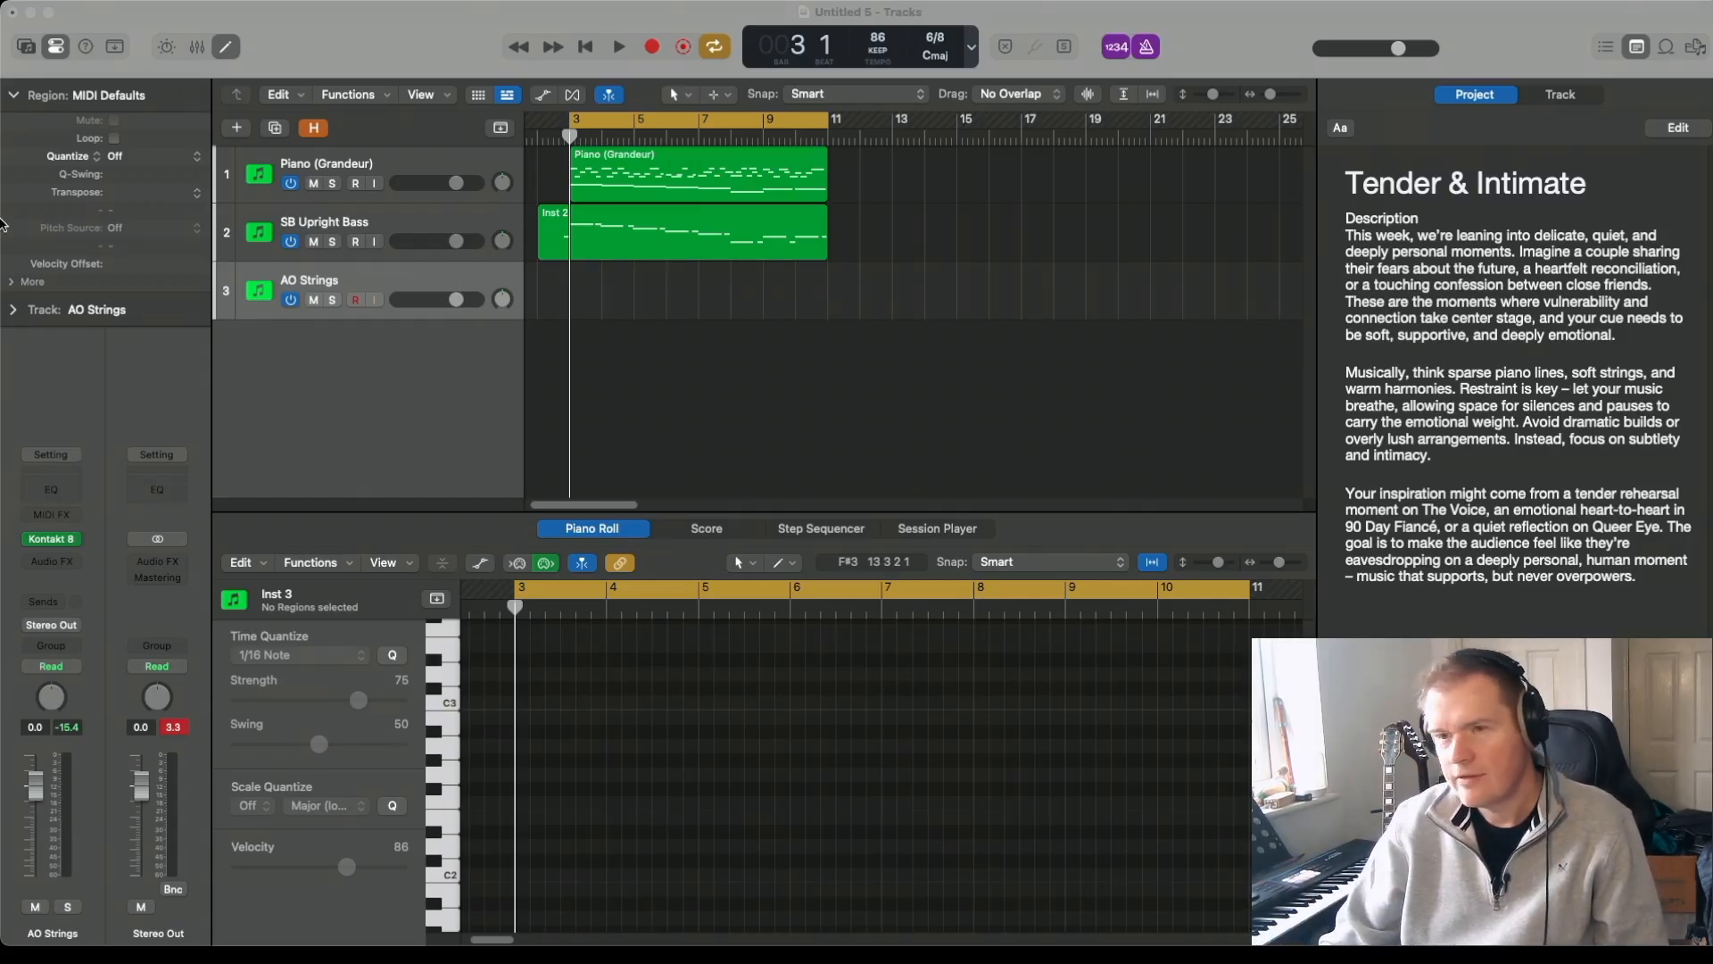
Step: Record a sustained string part on the AO Strings track from bar 3 alongside the piano and bass
click(896, 462)
key(r)
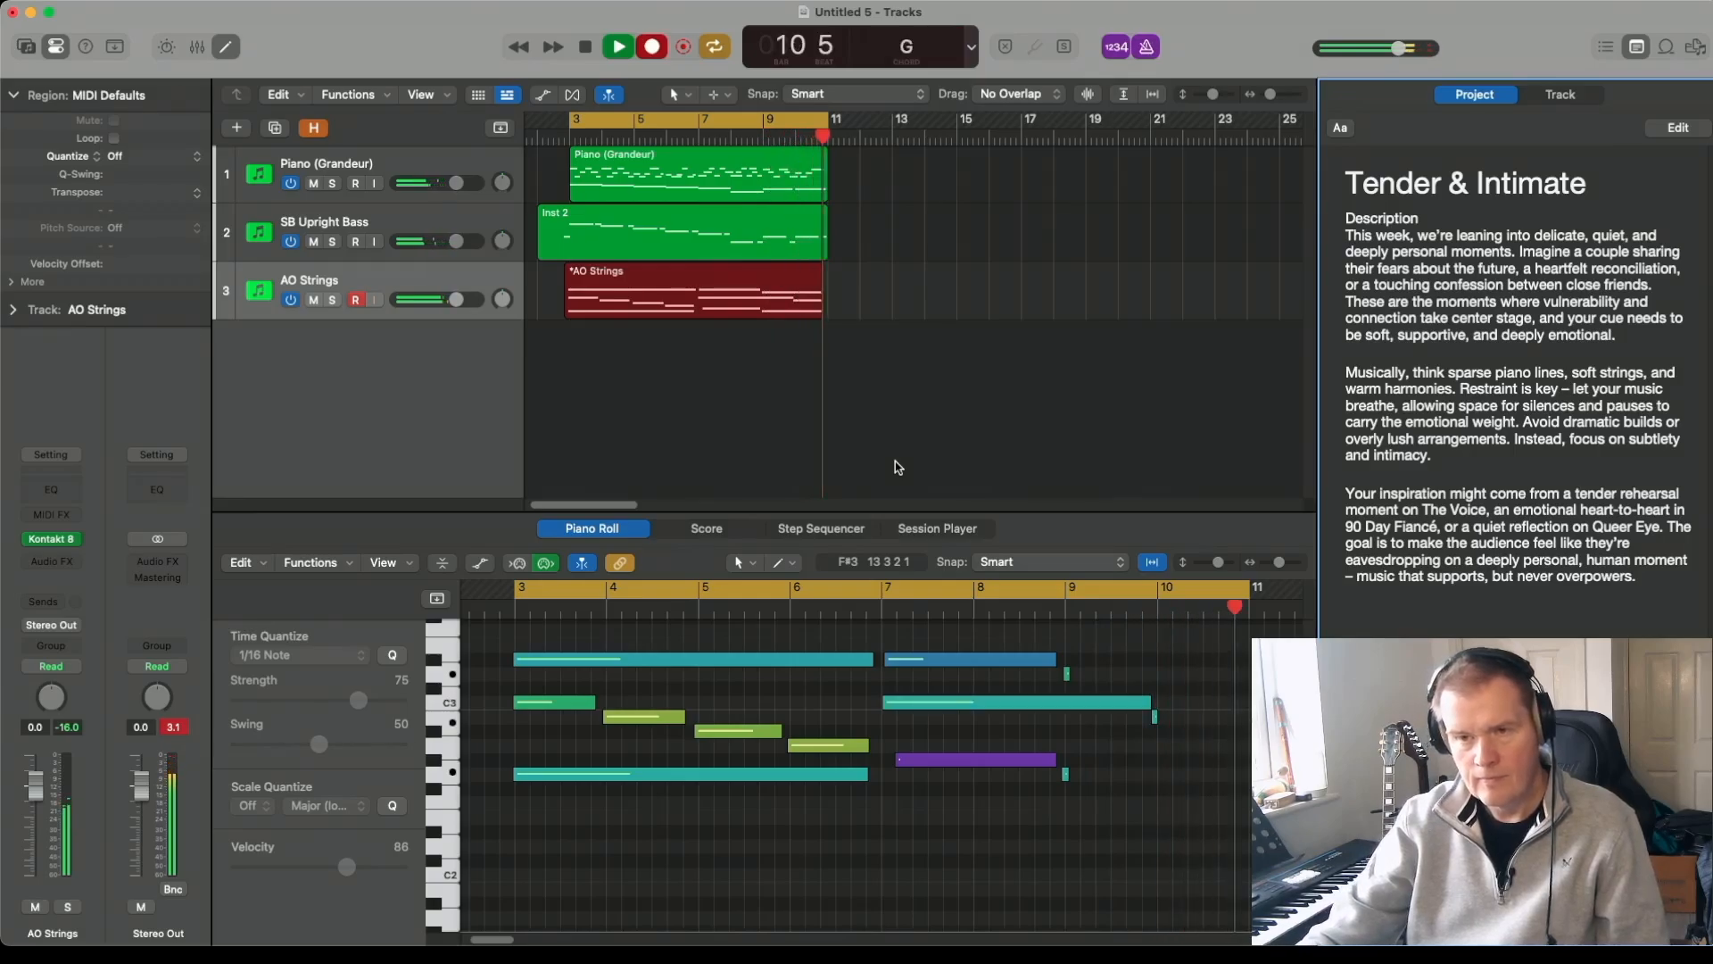
key(space)
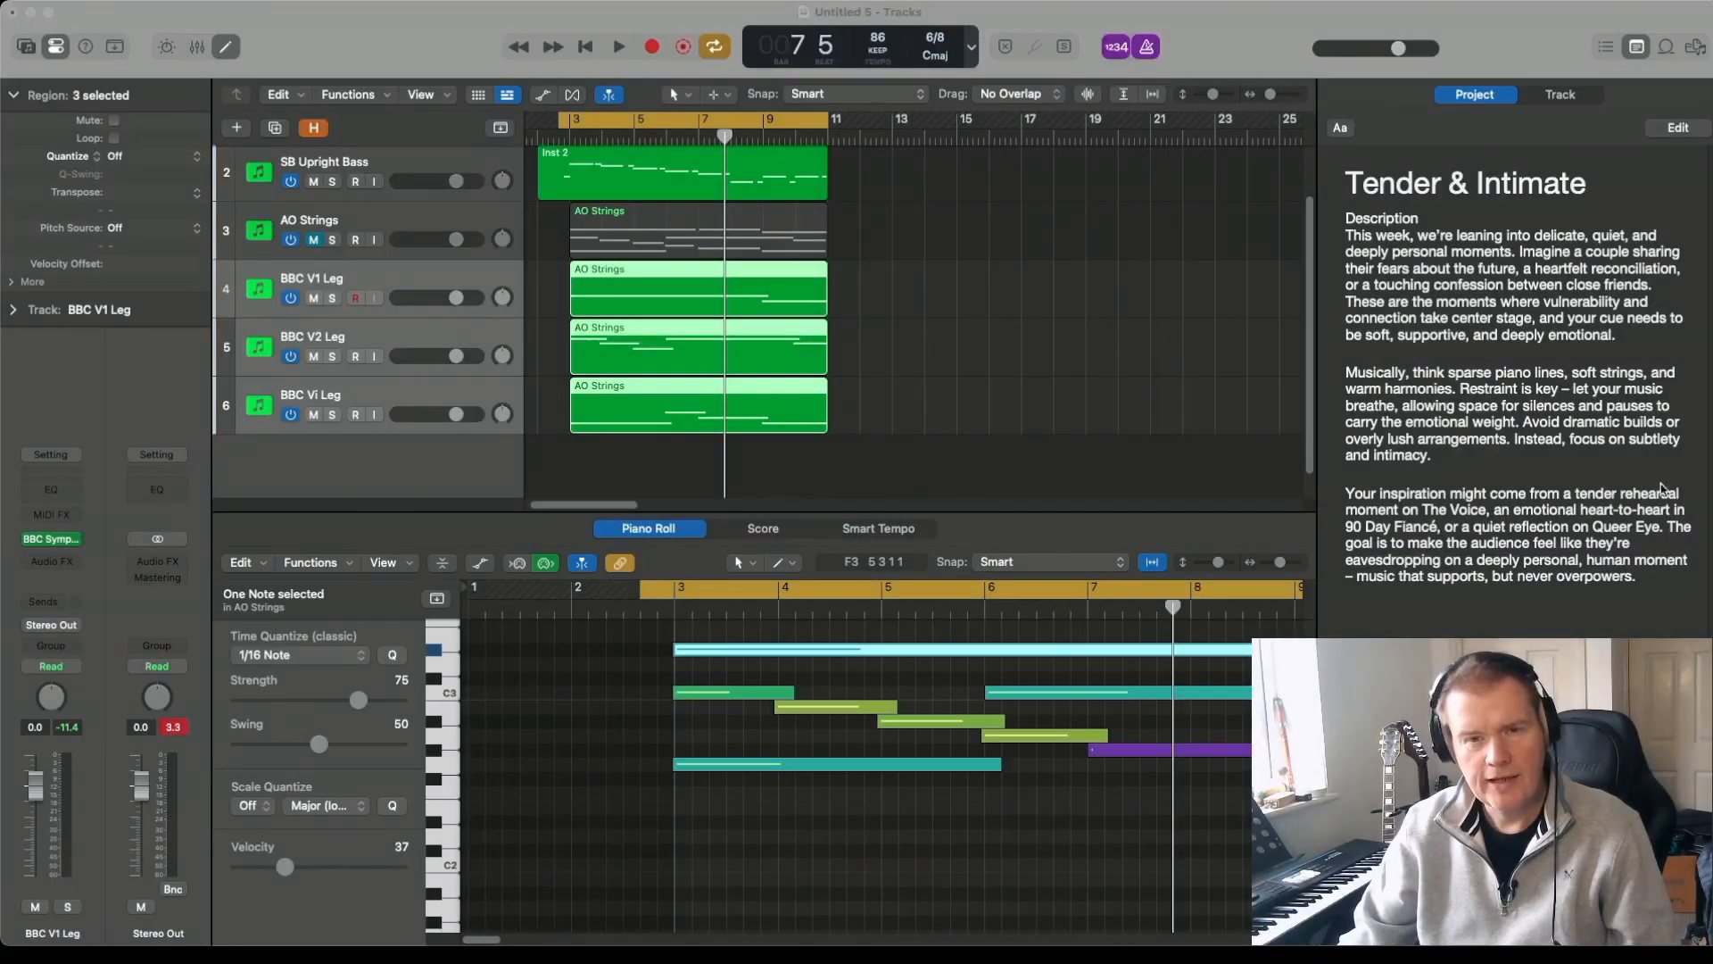
Step: Inspect the BBC Symphony Orchestra Violins 1 legato patch used by the BBC V1 Leg track
click(412, 284)
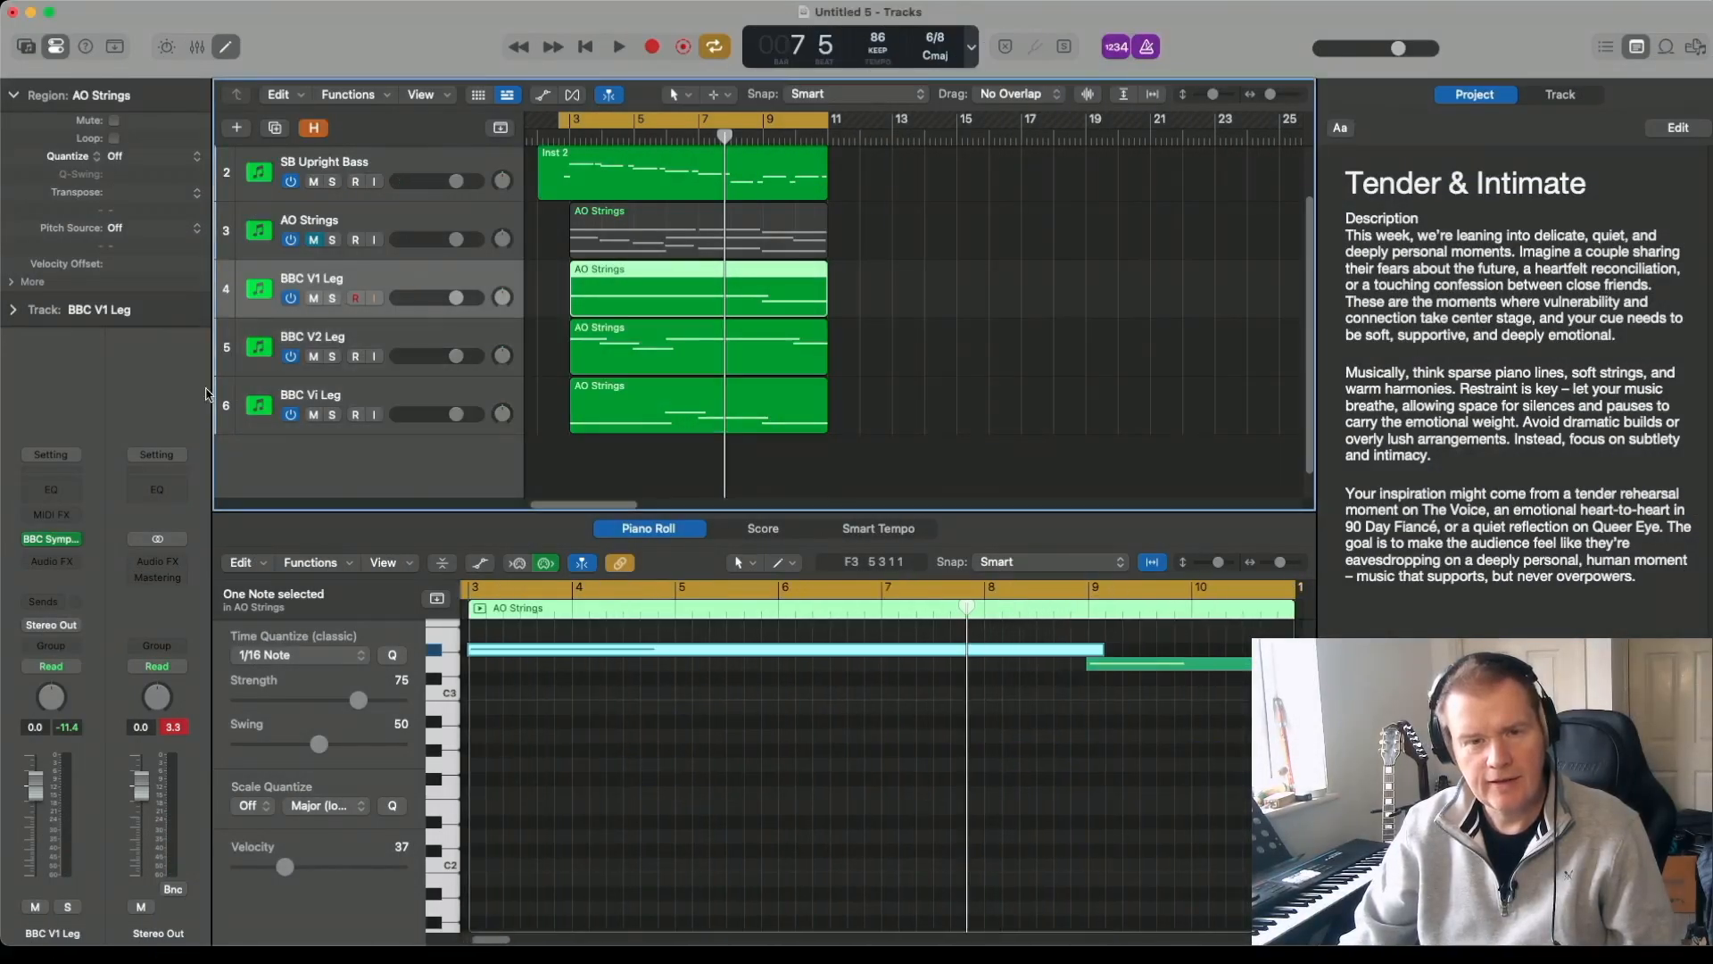
click(50, 538)
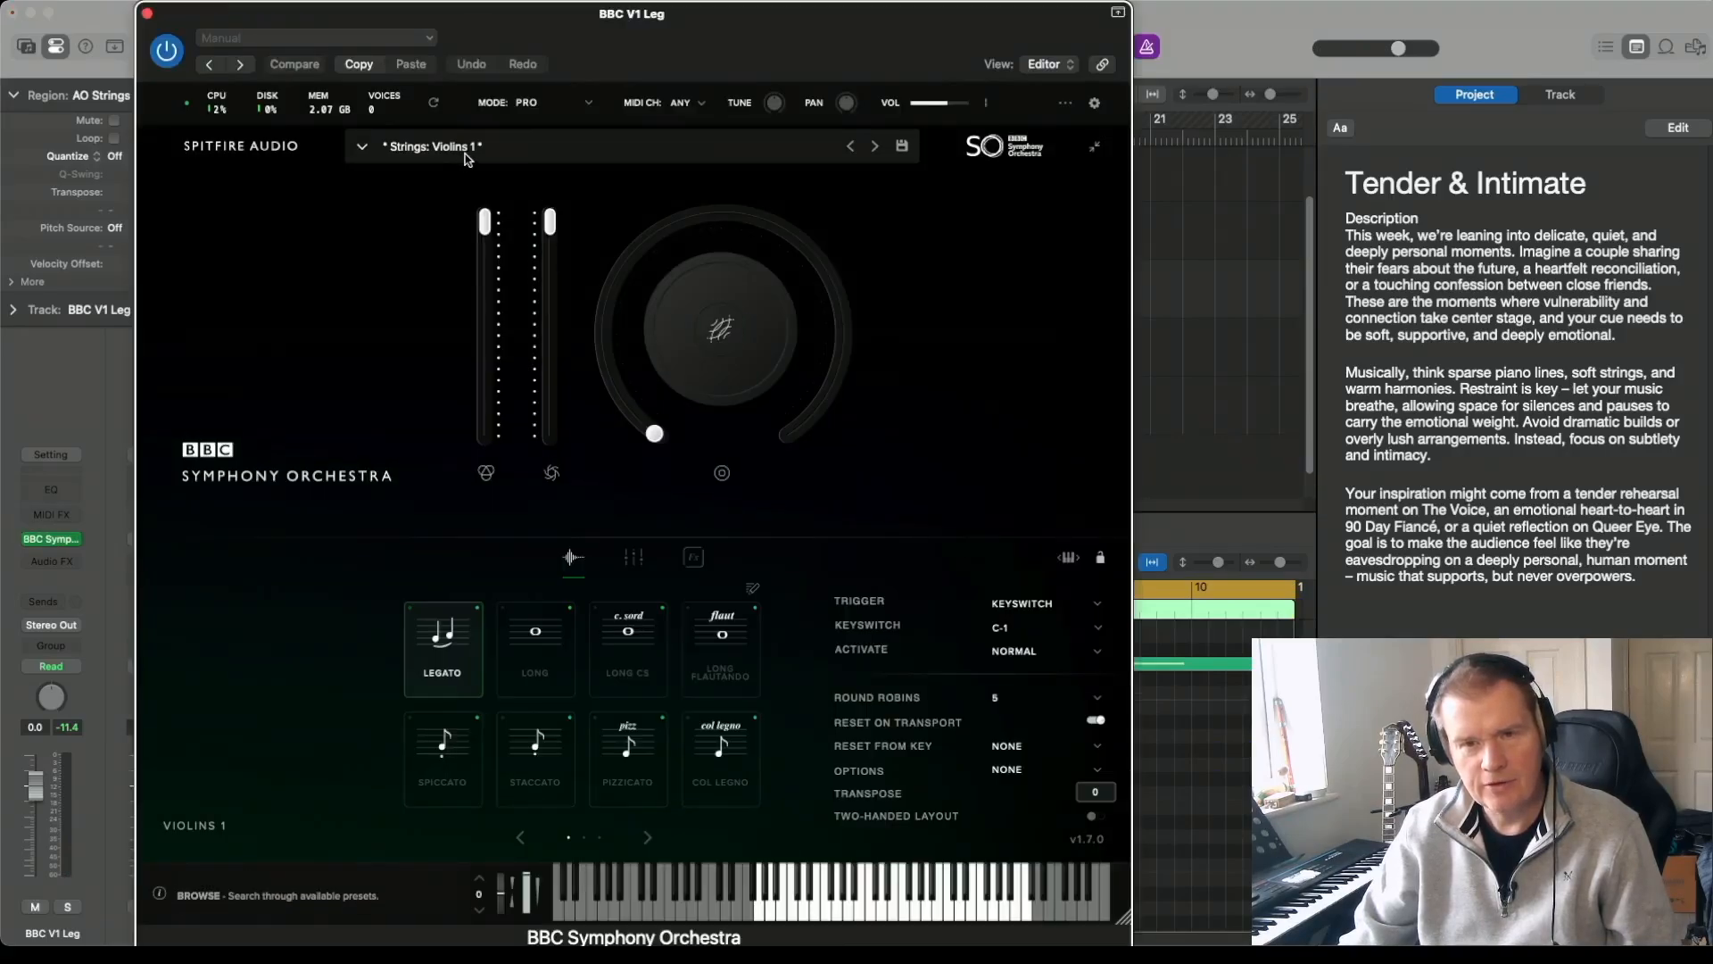
click(148, 16)
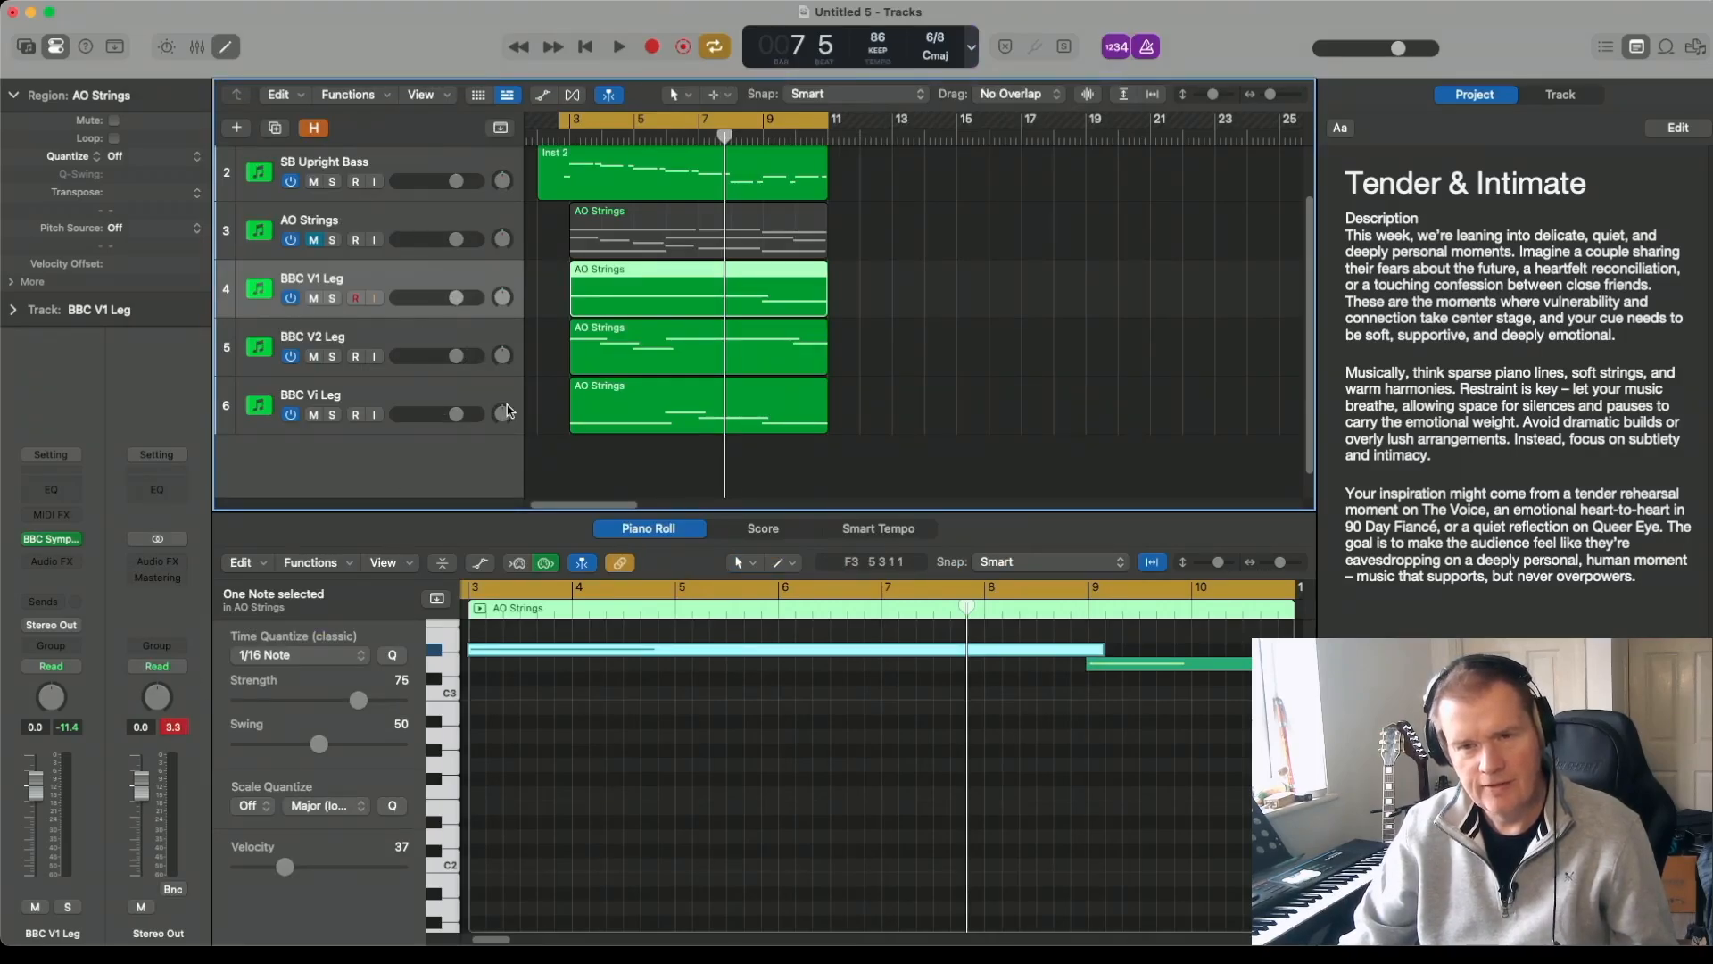
Step: Play the divided BBC string parts and examine the notes of the original AO Strings region
key(space)
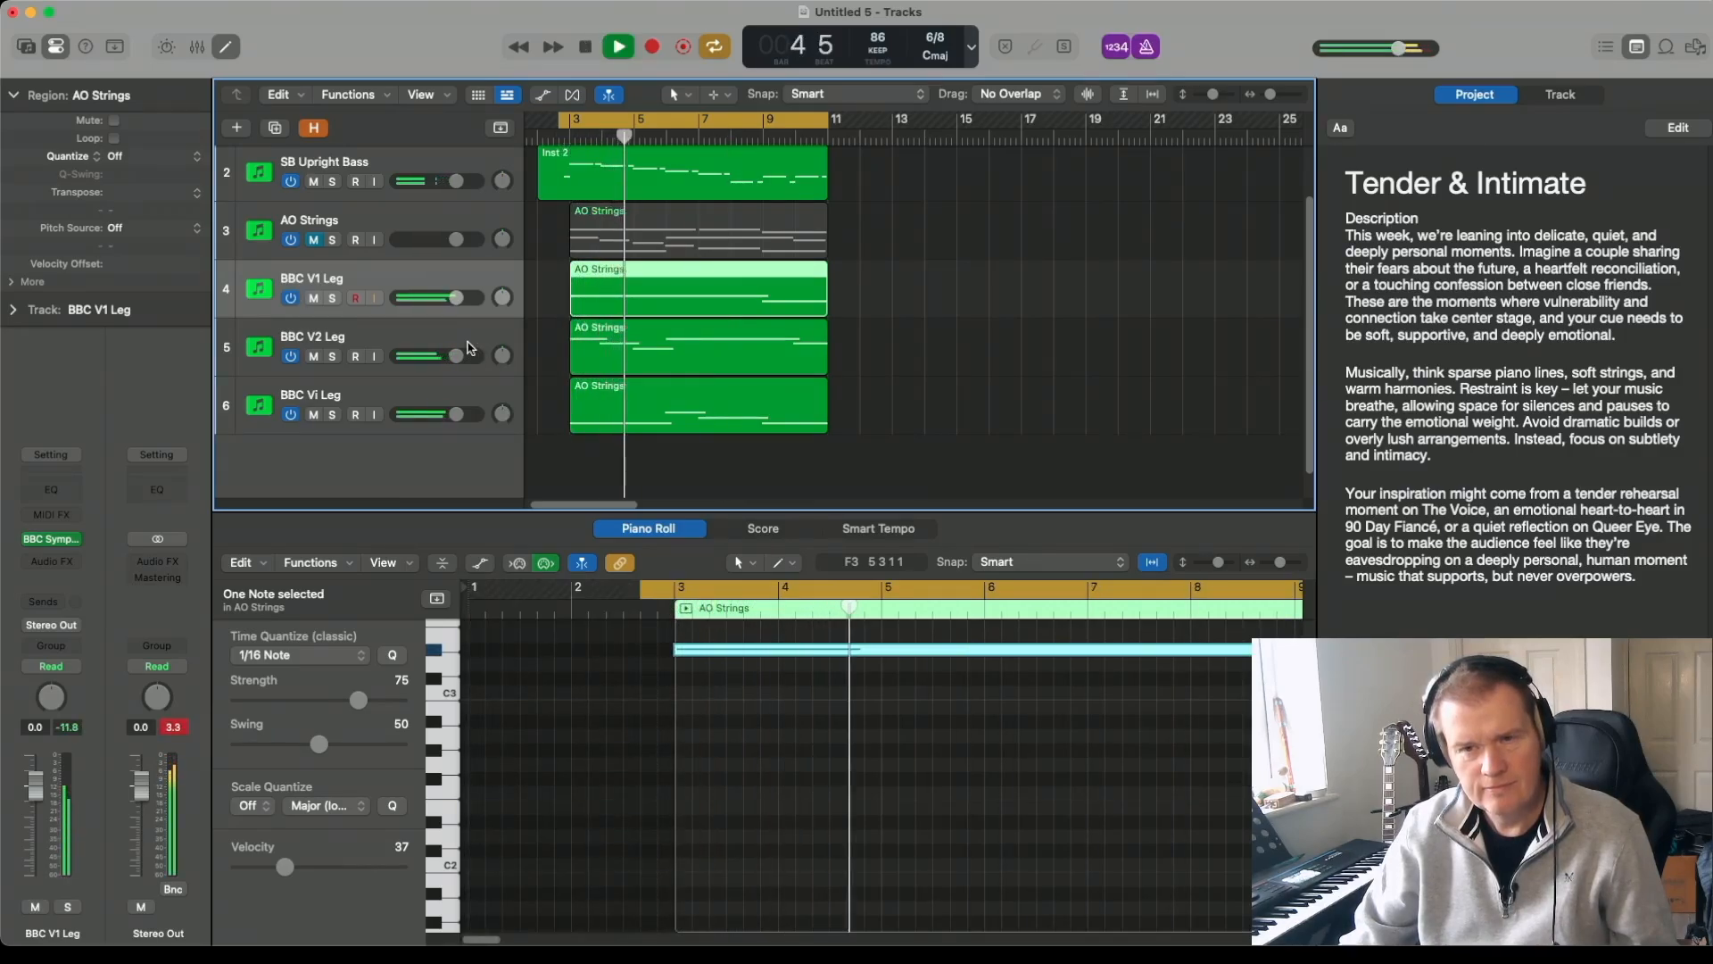
key(space)
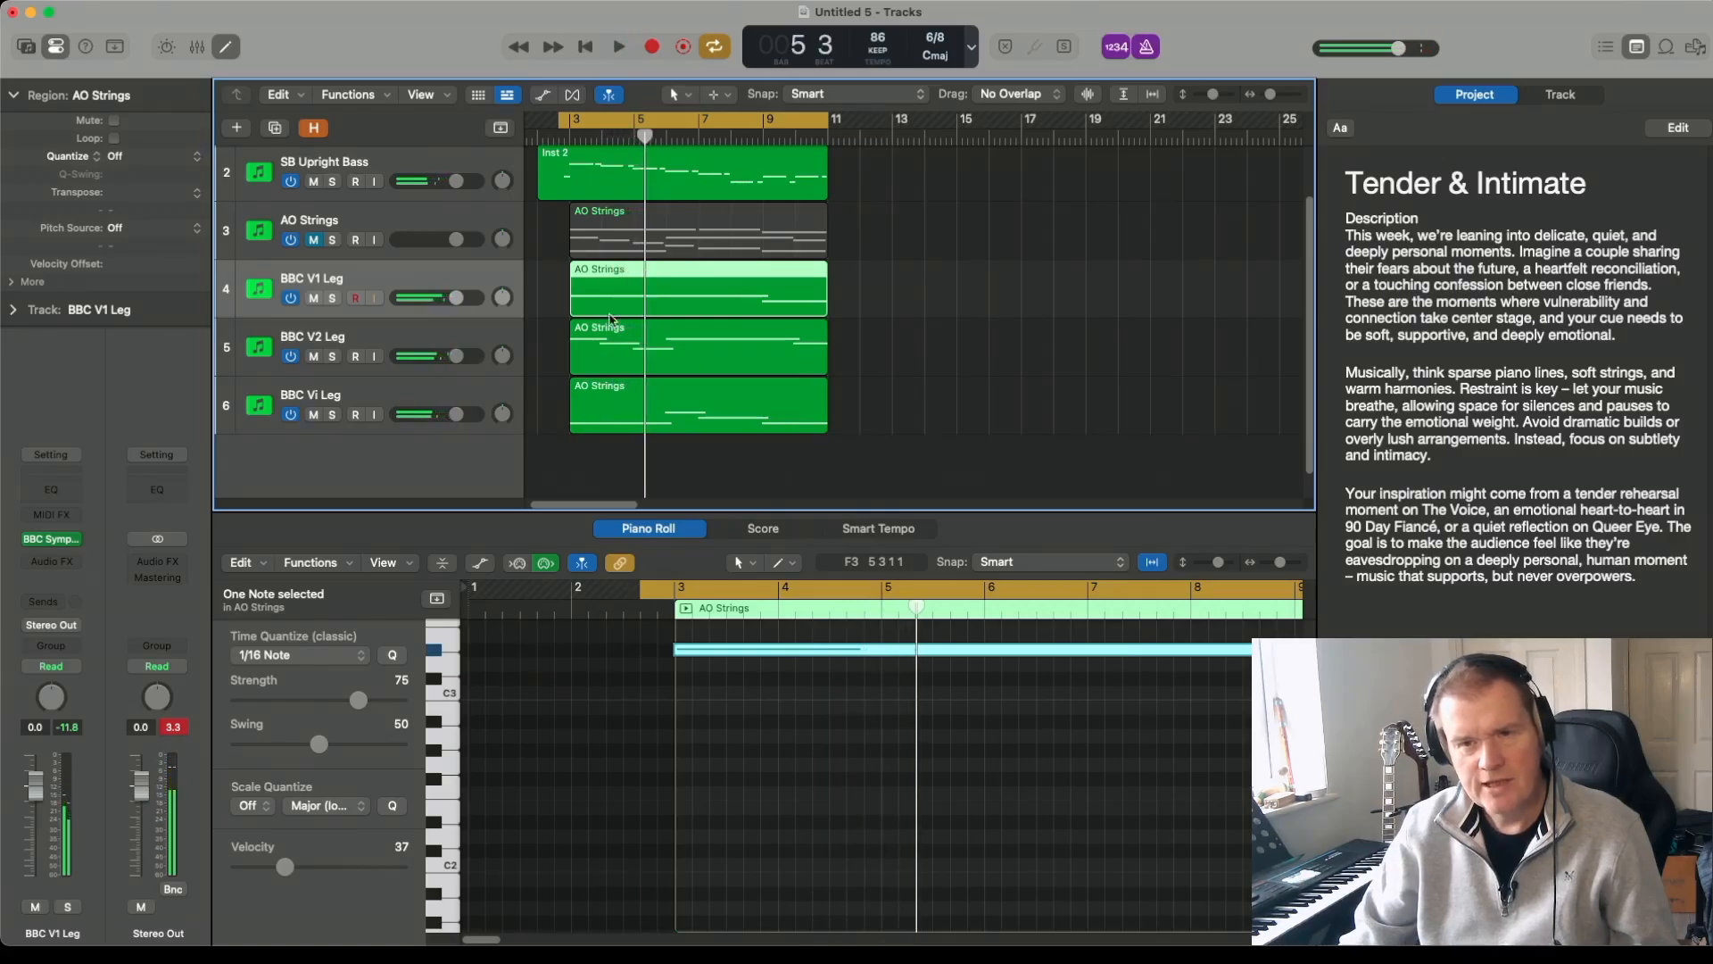
click(644, 224)
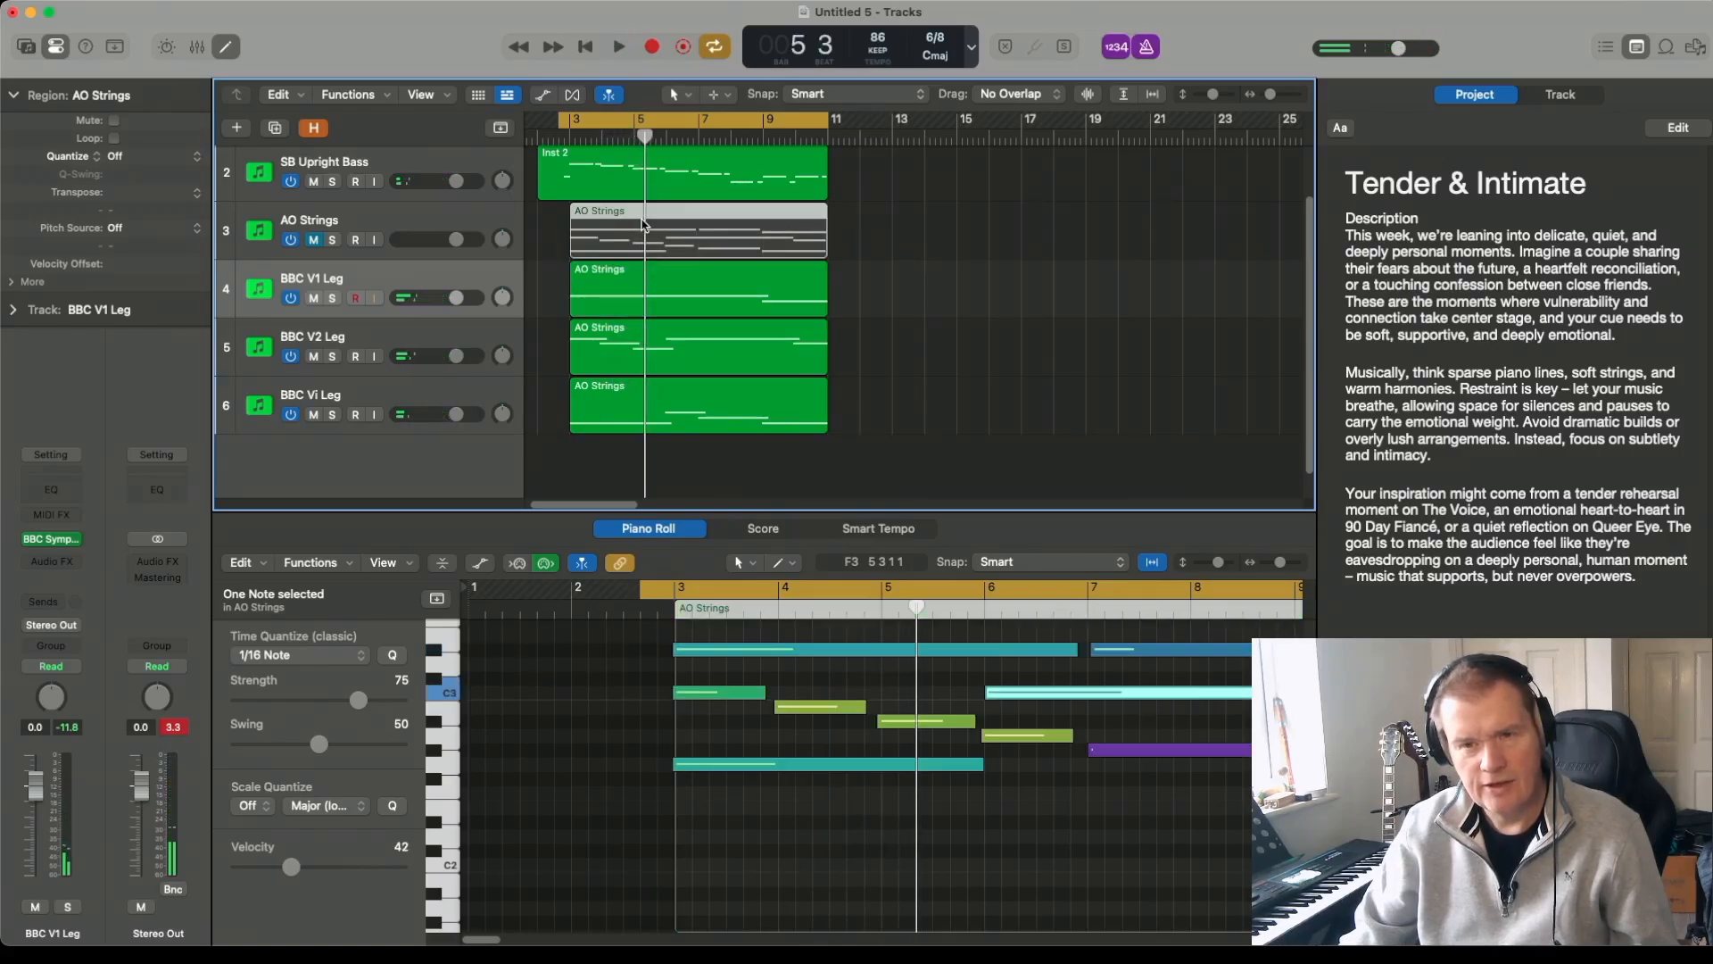
scroll(639, 717, up, 1)
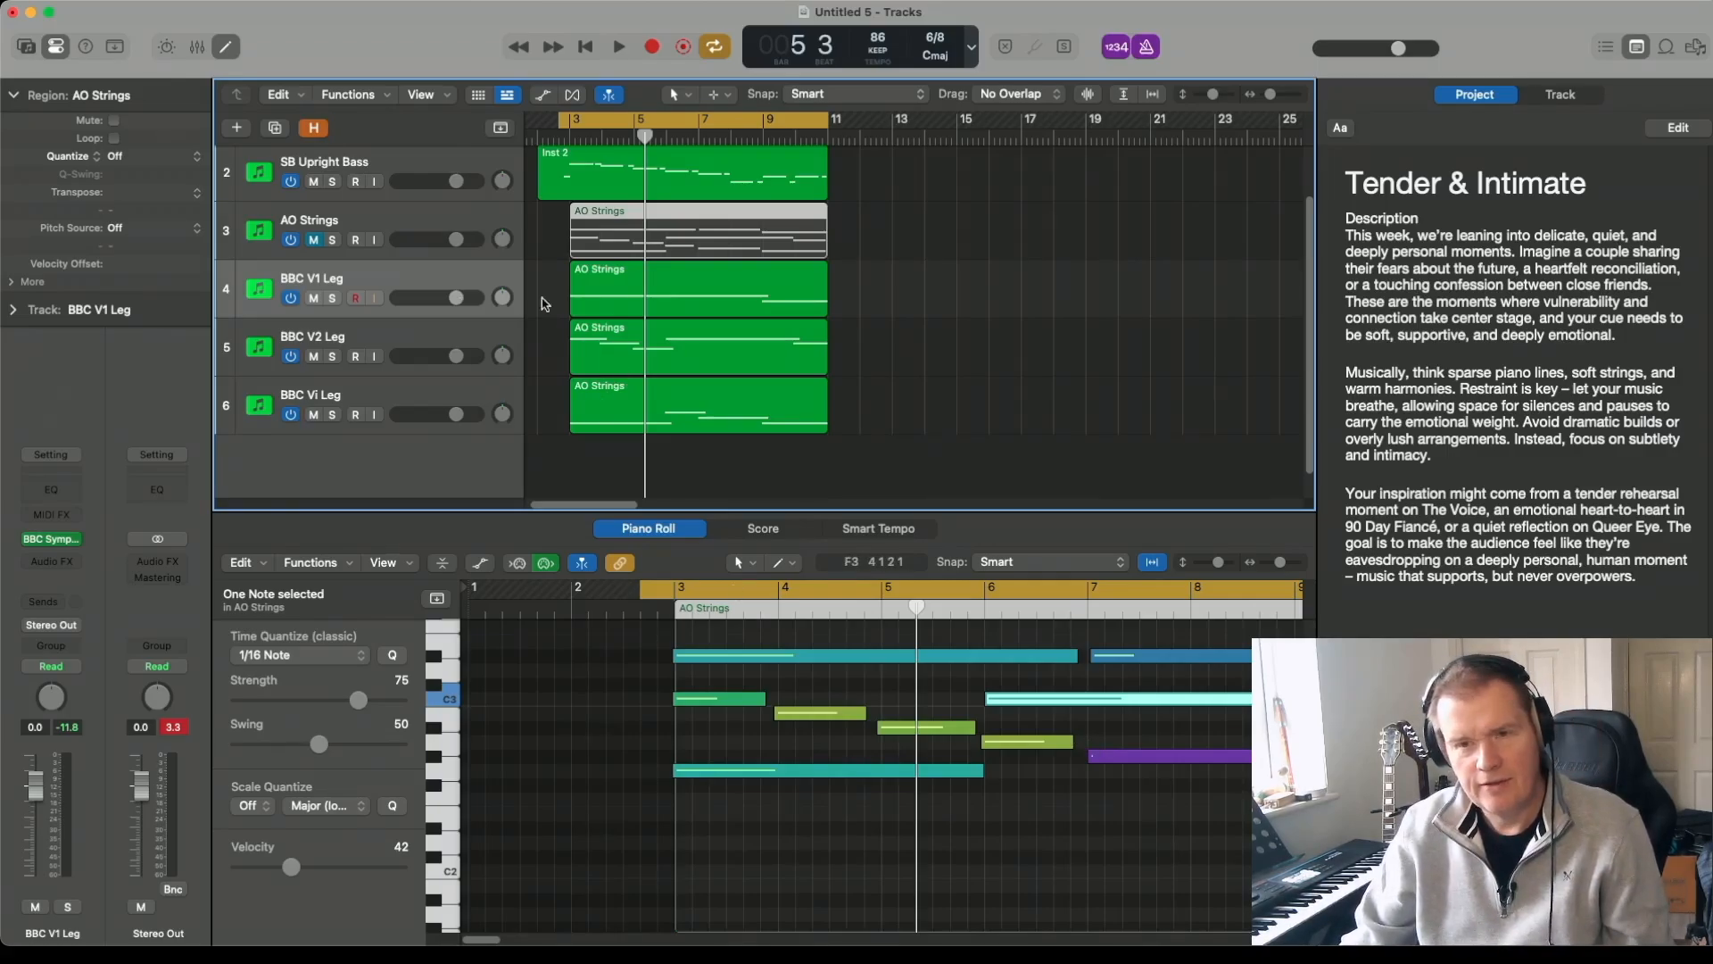
Step: Select the BBC V1 Leg track, bring the cycle start closer to bar 3, and mute the BBC V2 Leg and BBC Vi Leg tracks
click(474, 282)
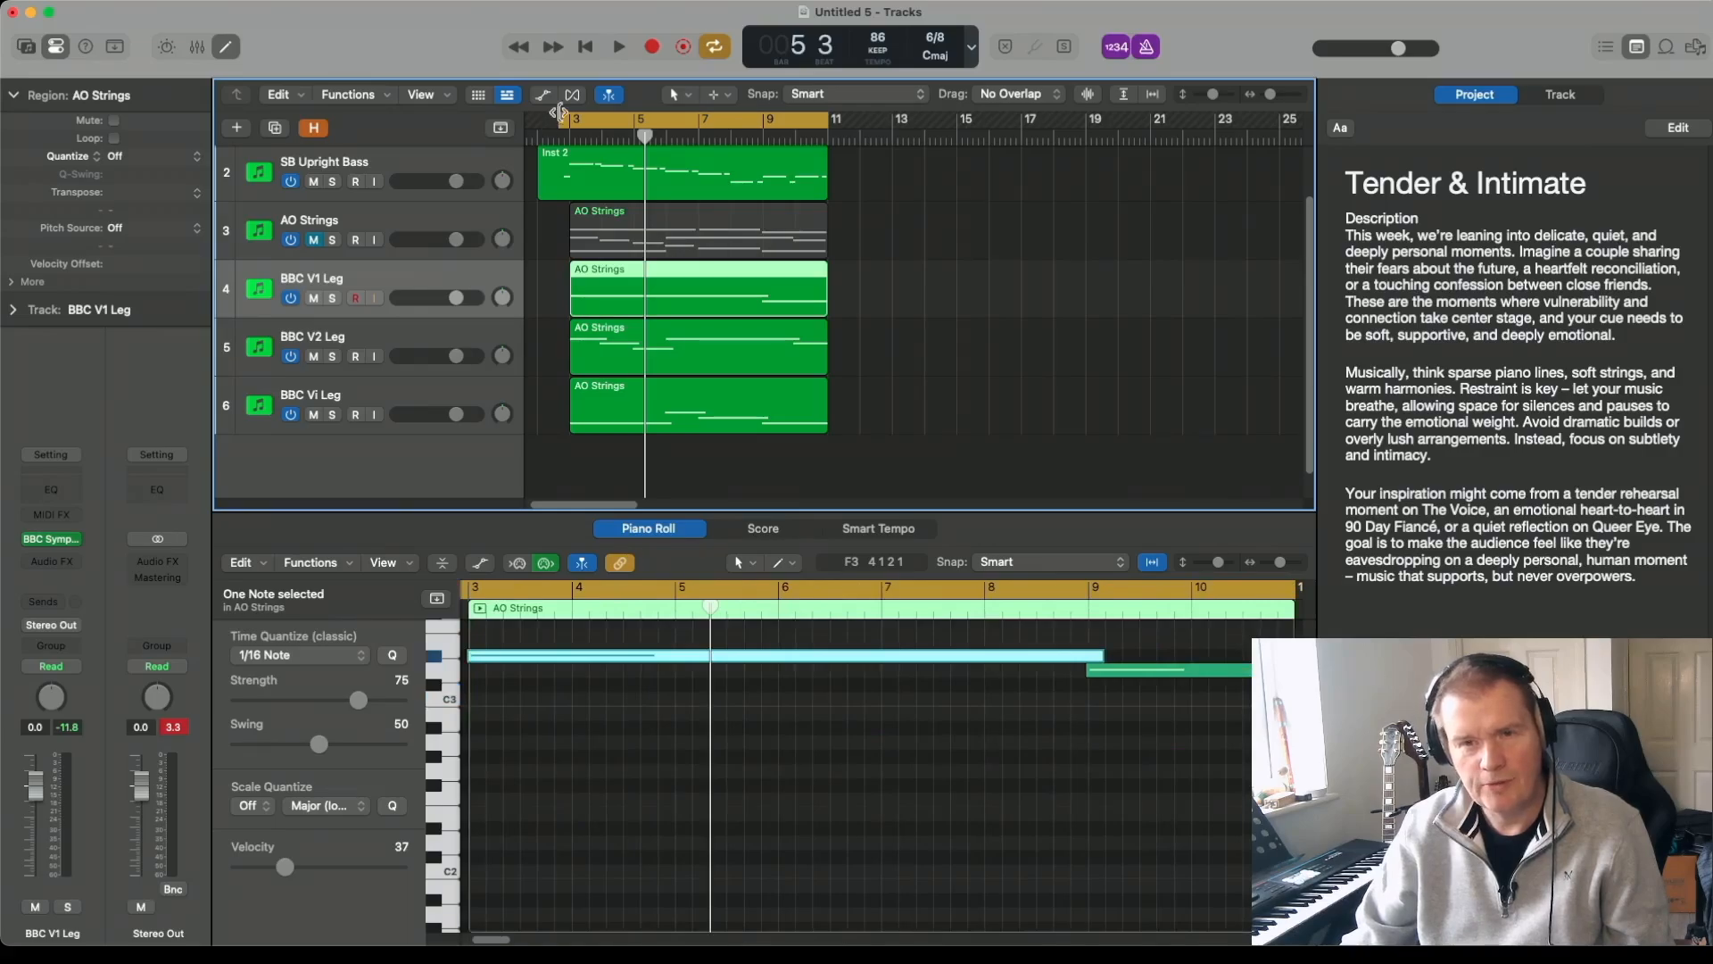
drag(561, 124, 567, 124)
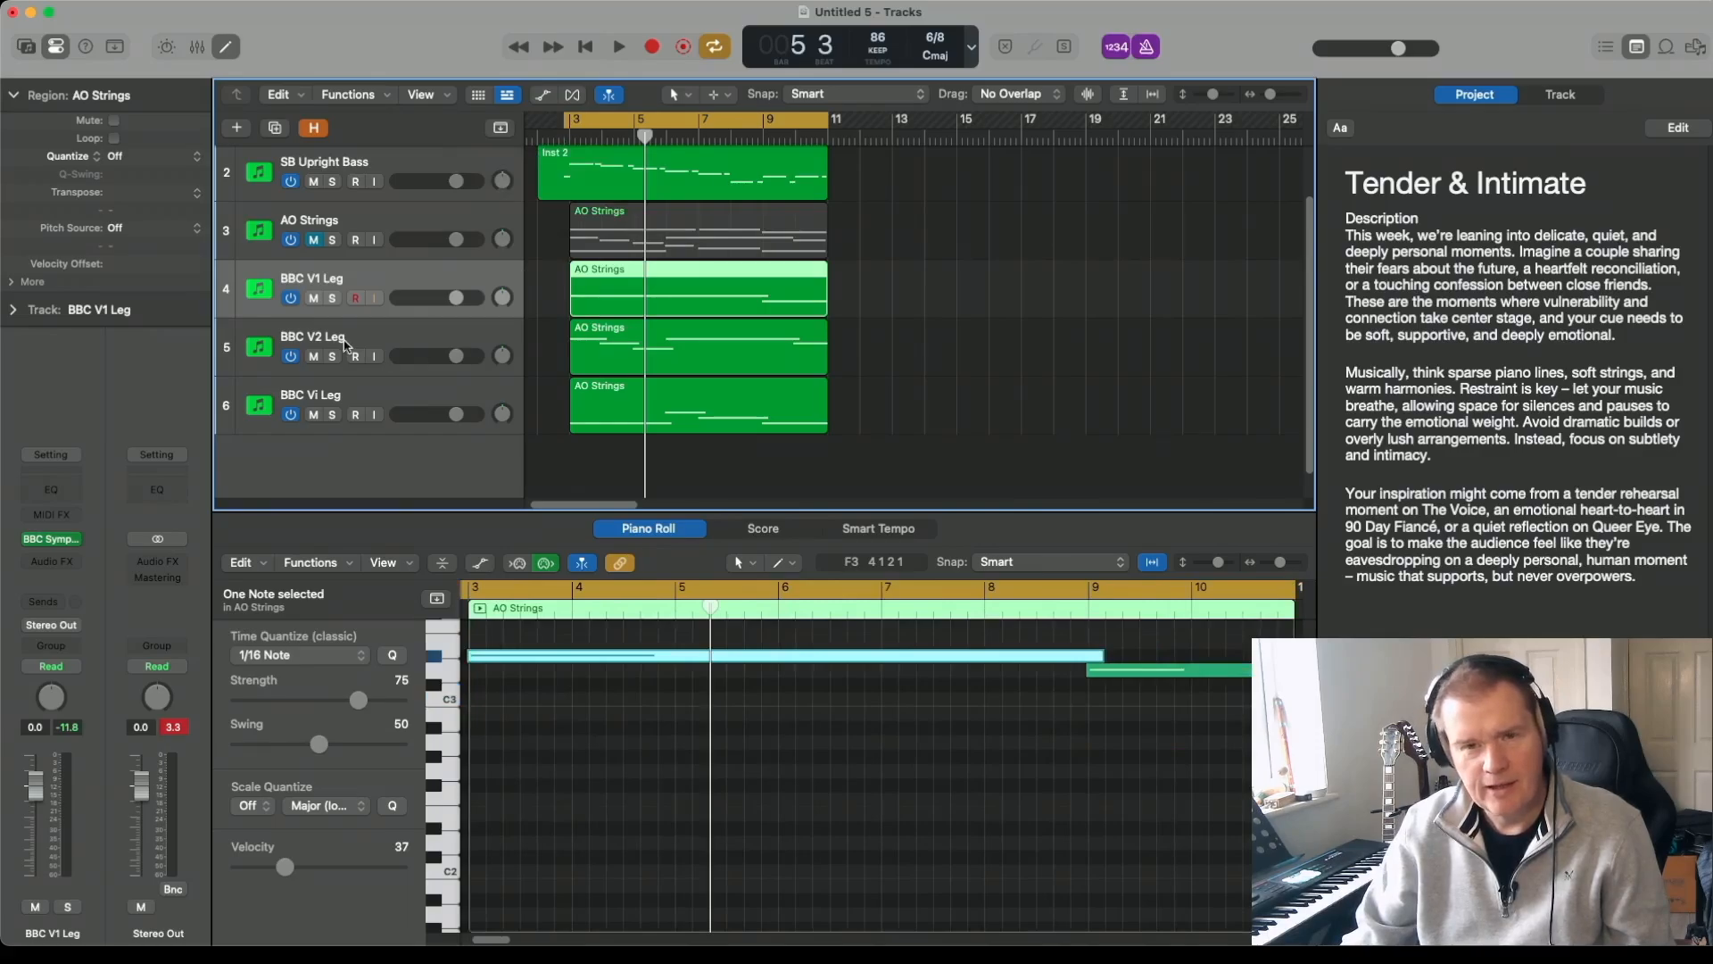
drag(315, 357, 320, 399)
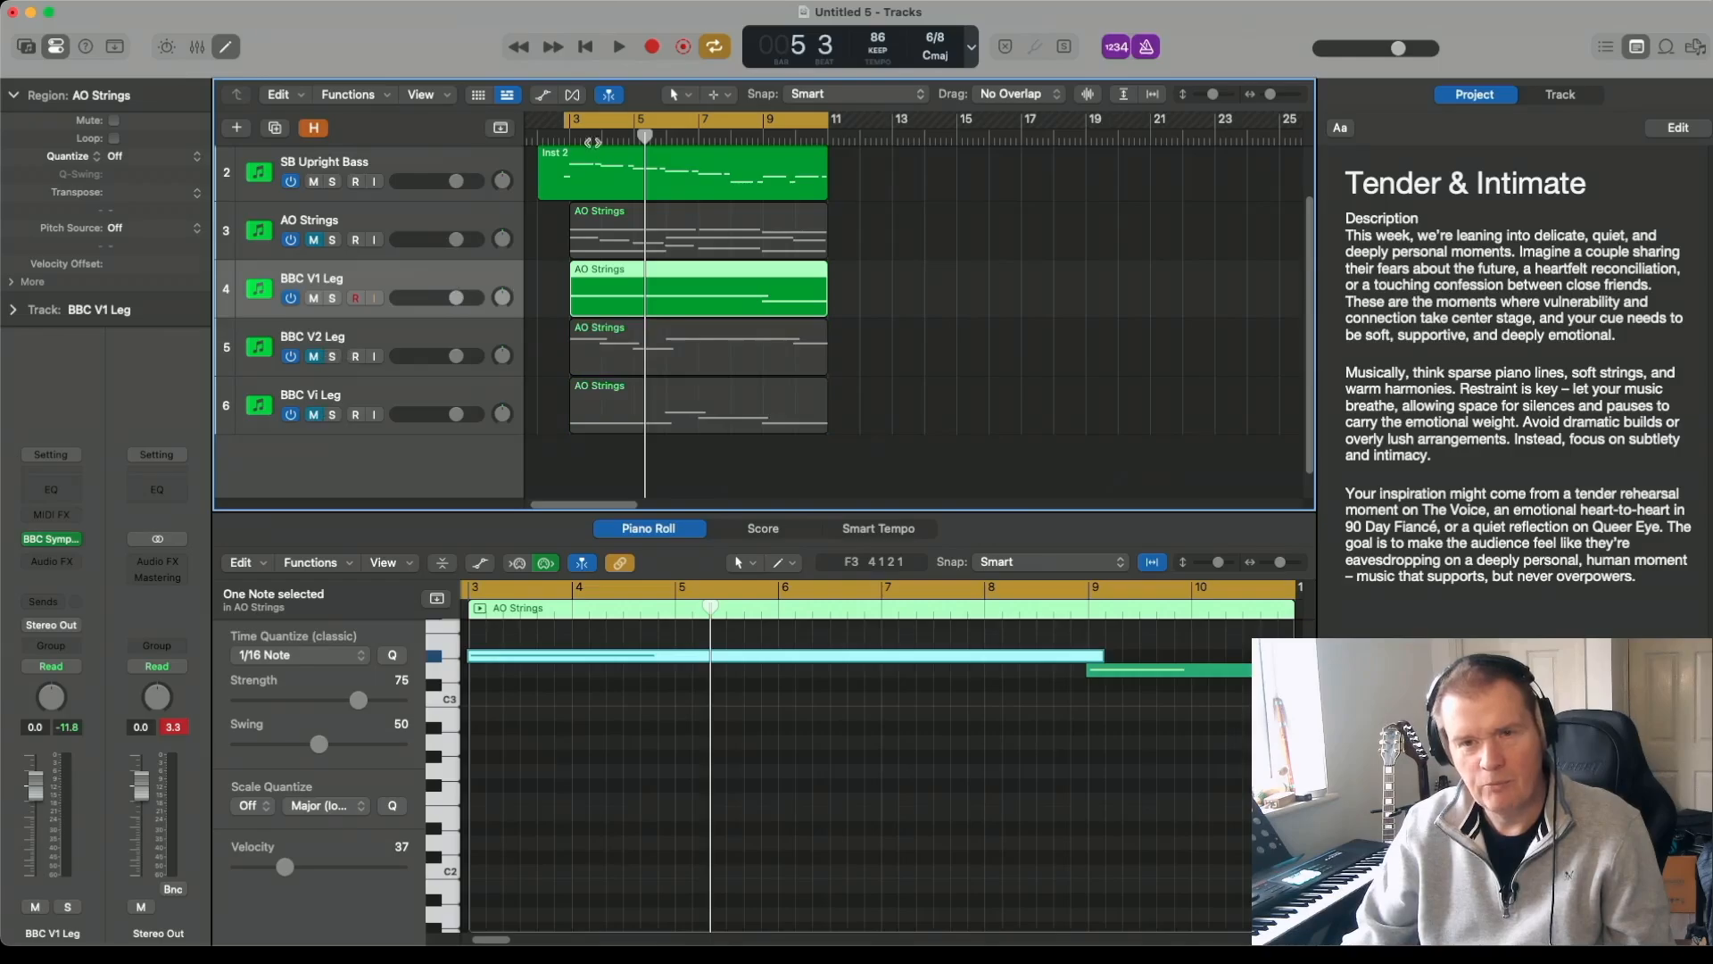
Step: Record controller movements over the BBC V1 Leg part, starting with the playhead at bar 3
click(572, 135)
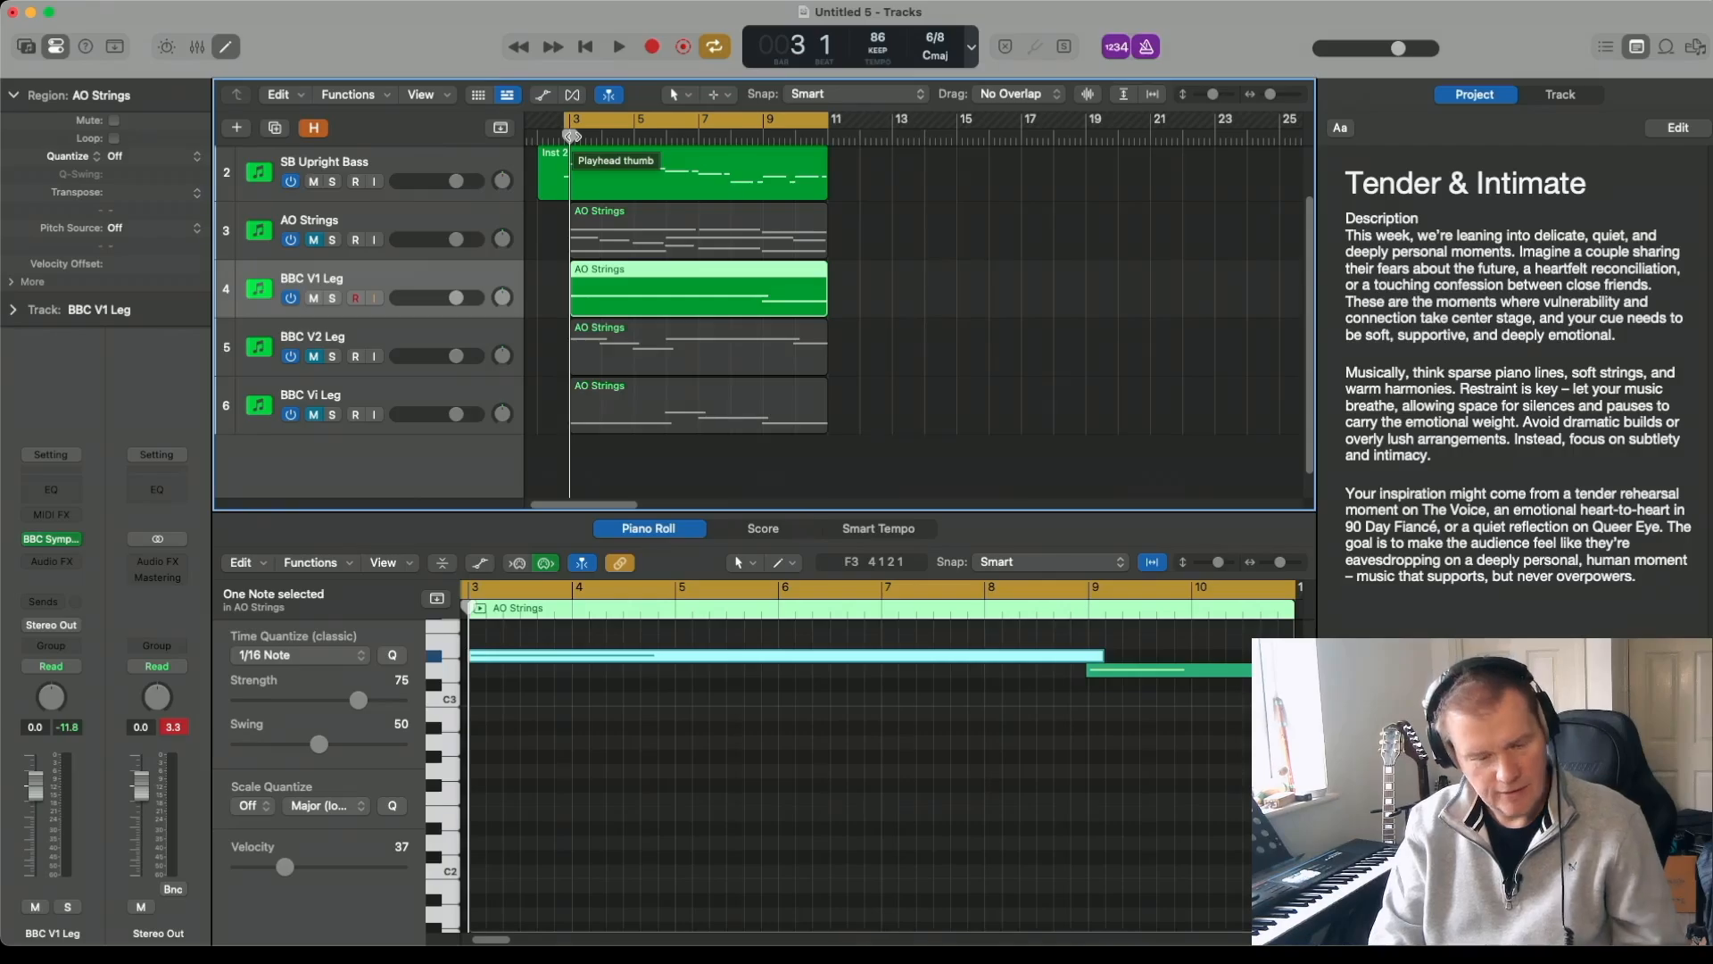
key(r)
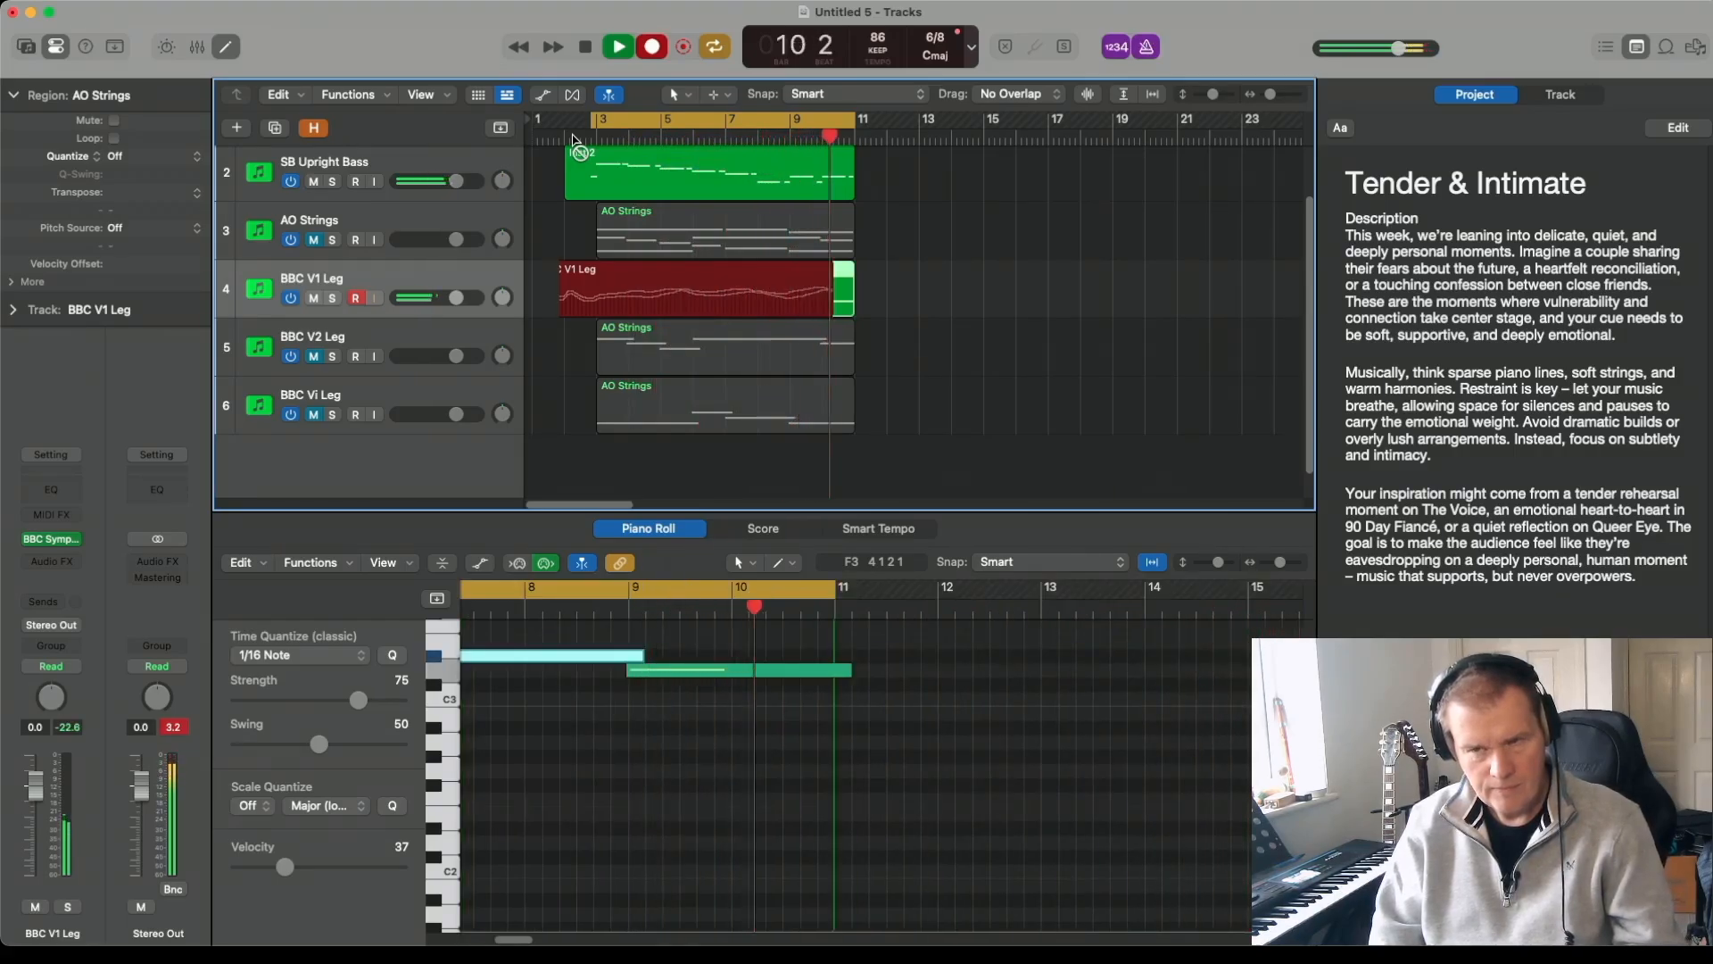
key(space)
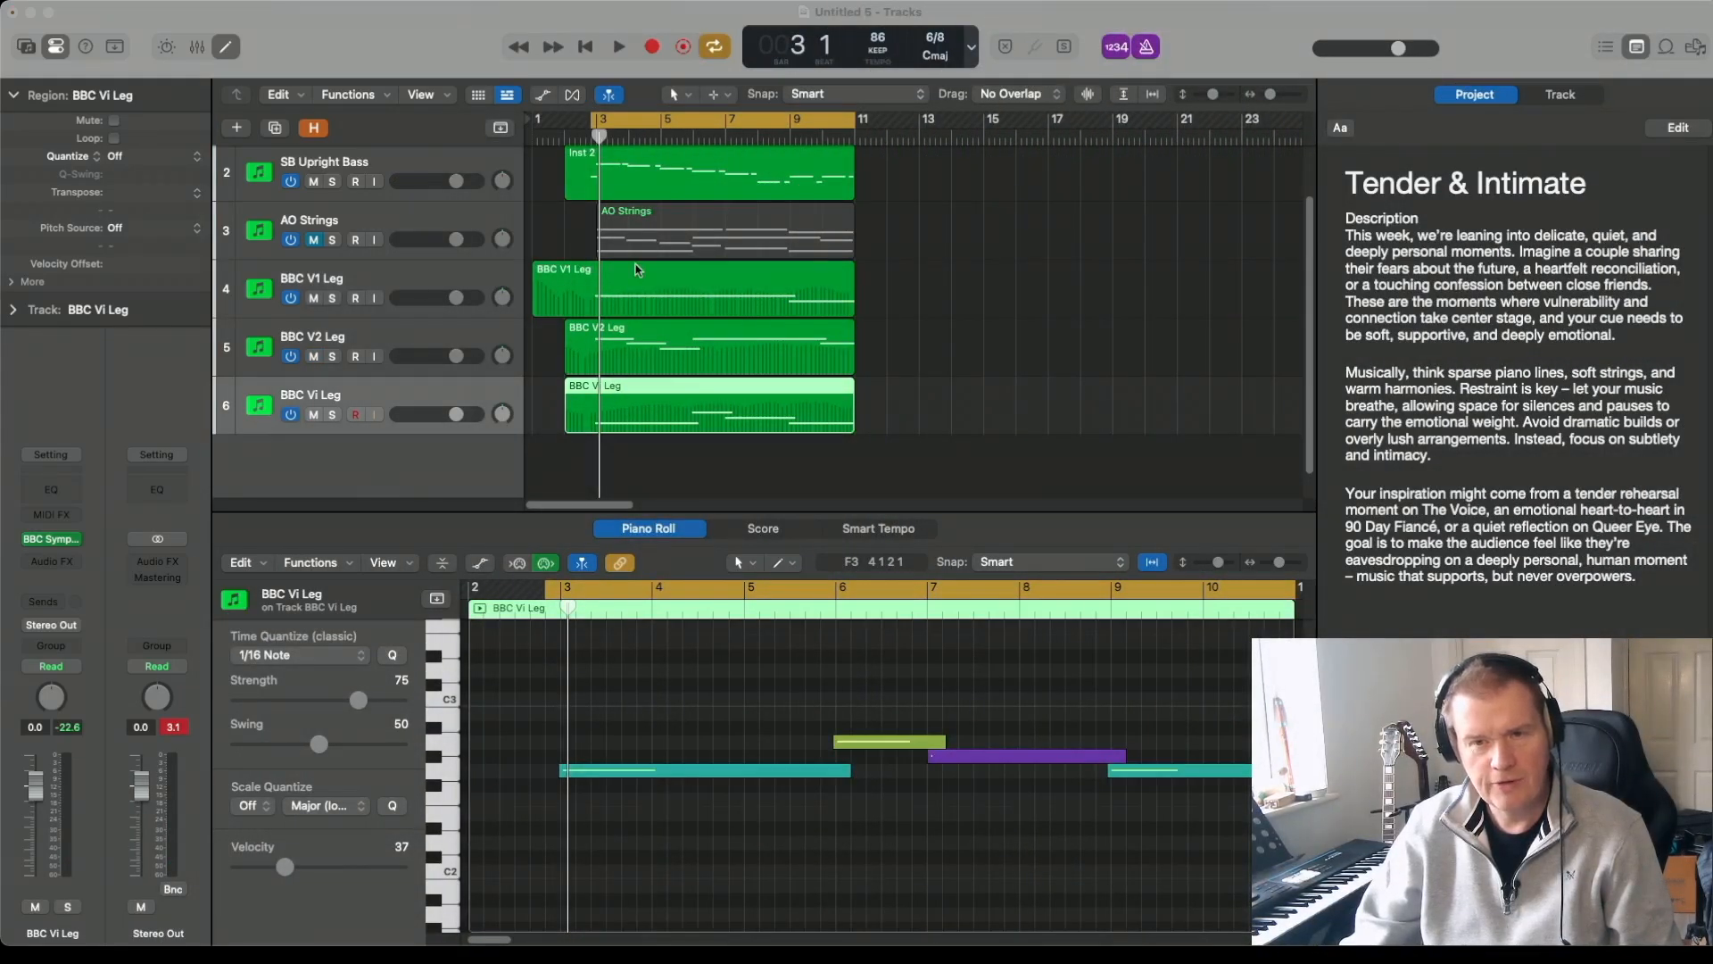
Step: Delete the AO Strings track together with its region
click(368, 219)
right_click(368, 219)
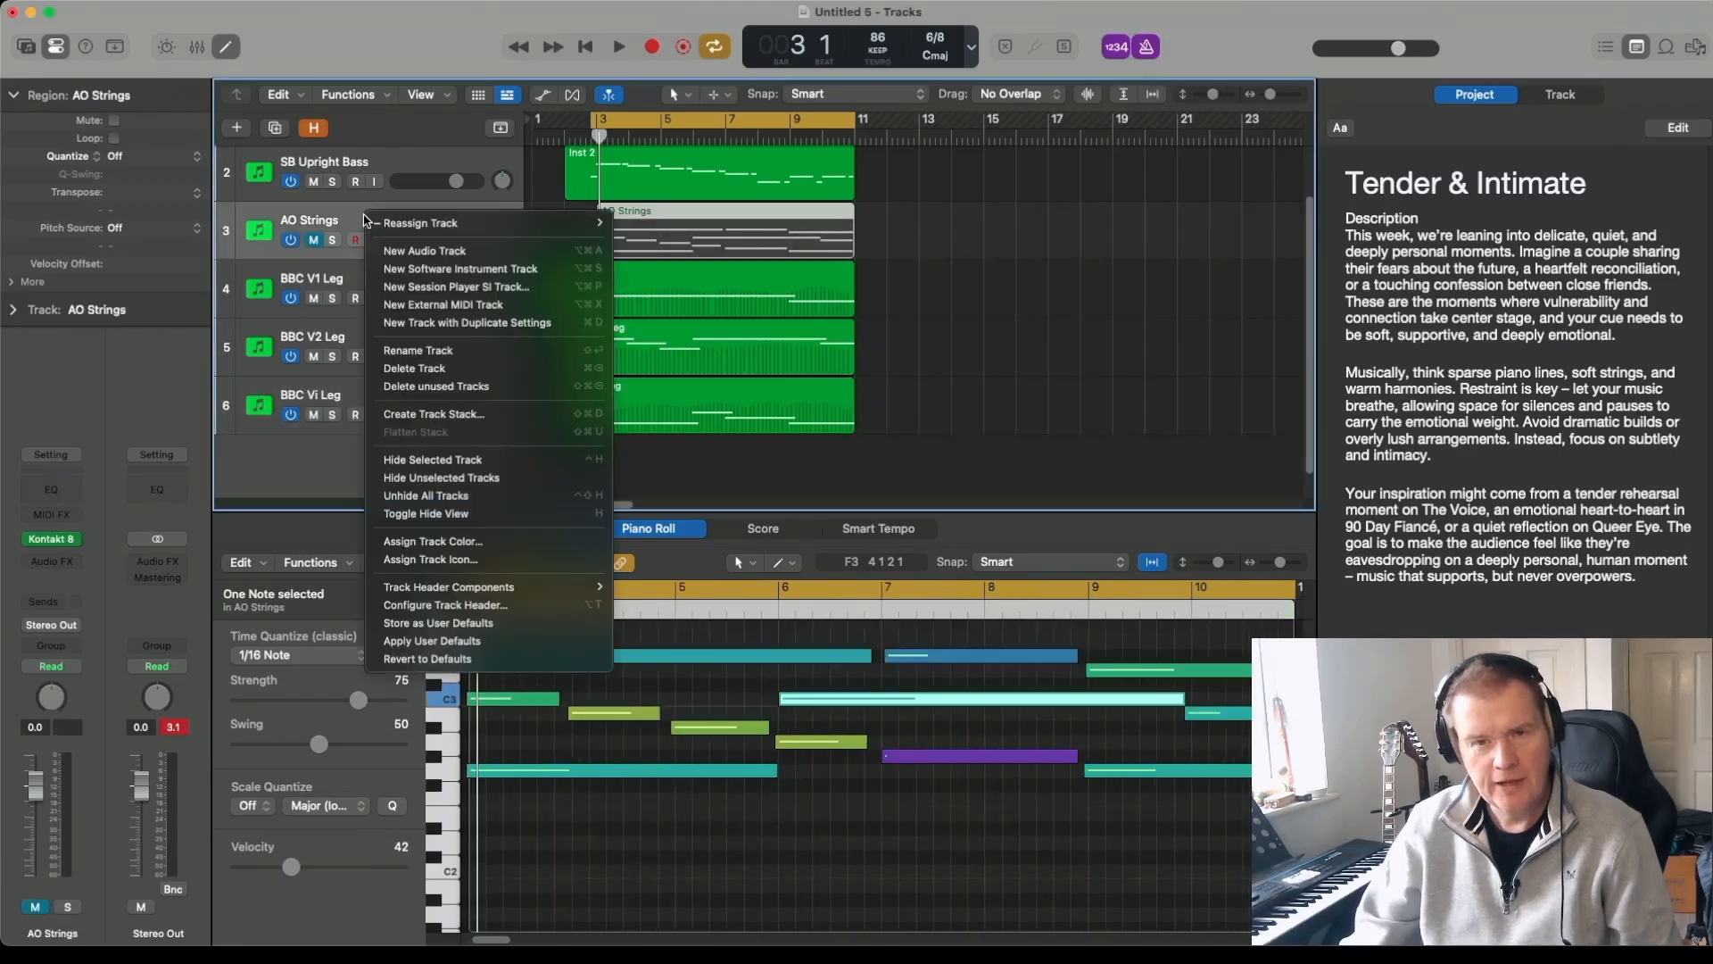
click(437, 369)
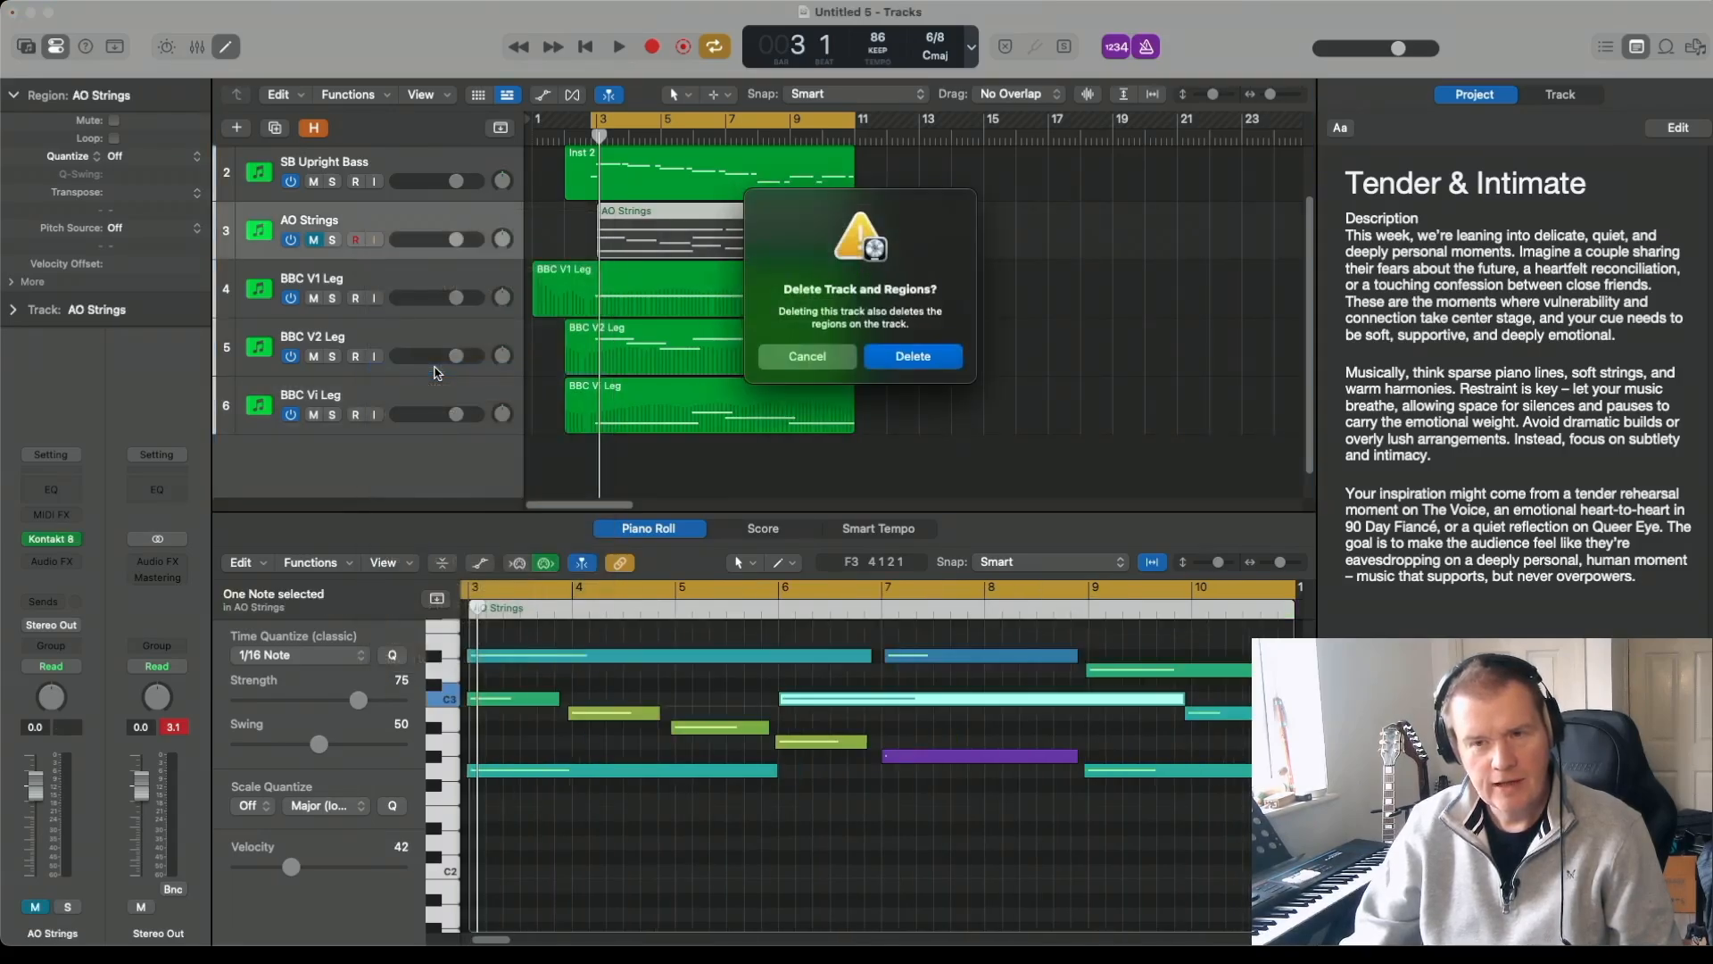
click(939, 364)
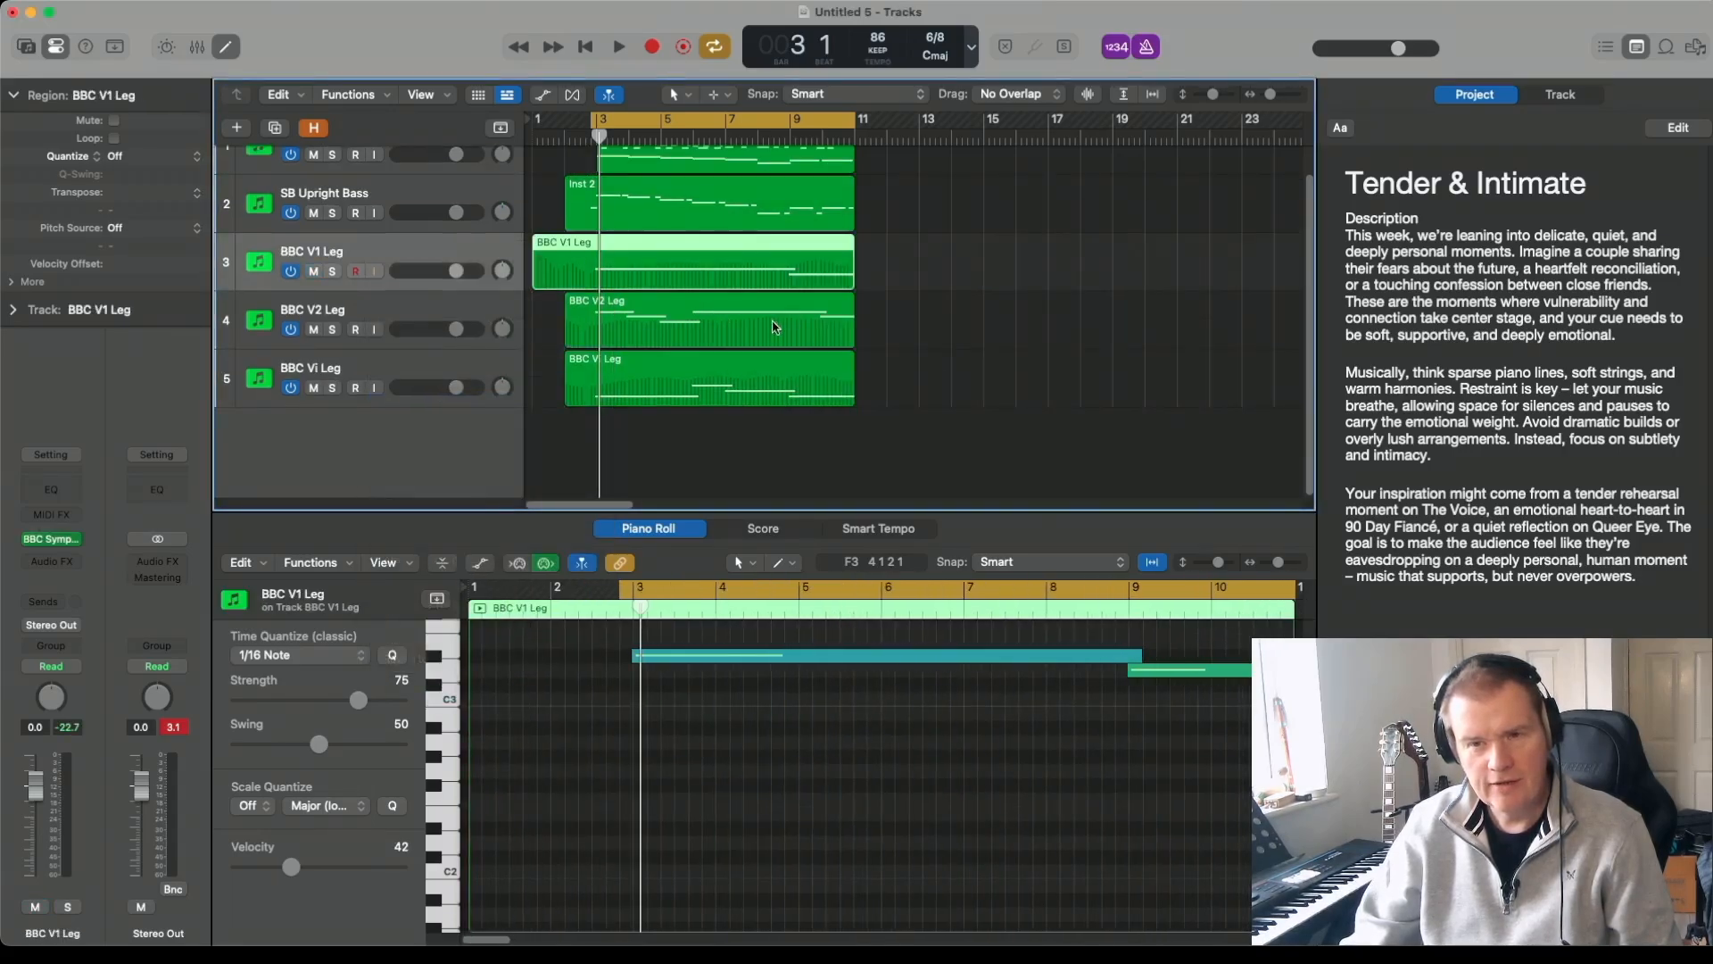
Step: Extend the start of the cycle range slightly further ahead of bar 3
scroll(776, 328, up, 2)
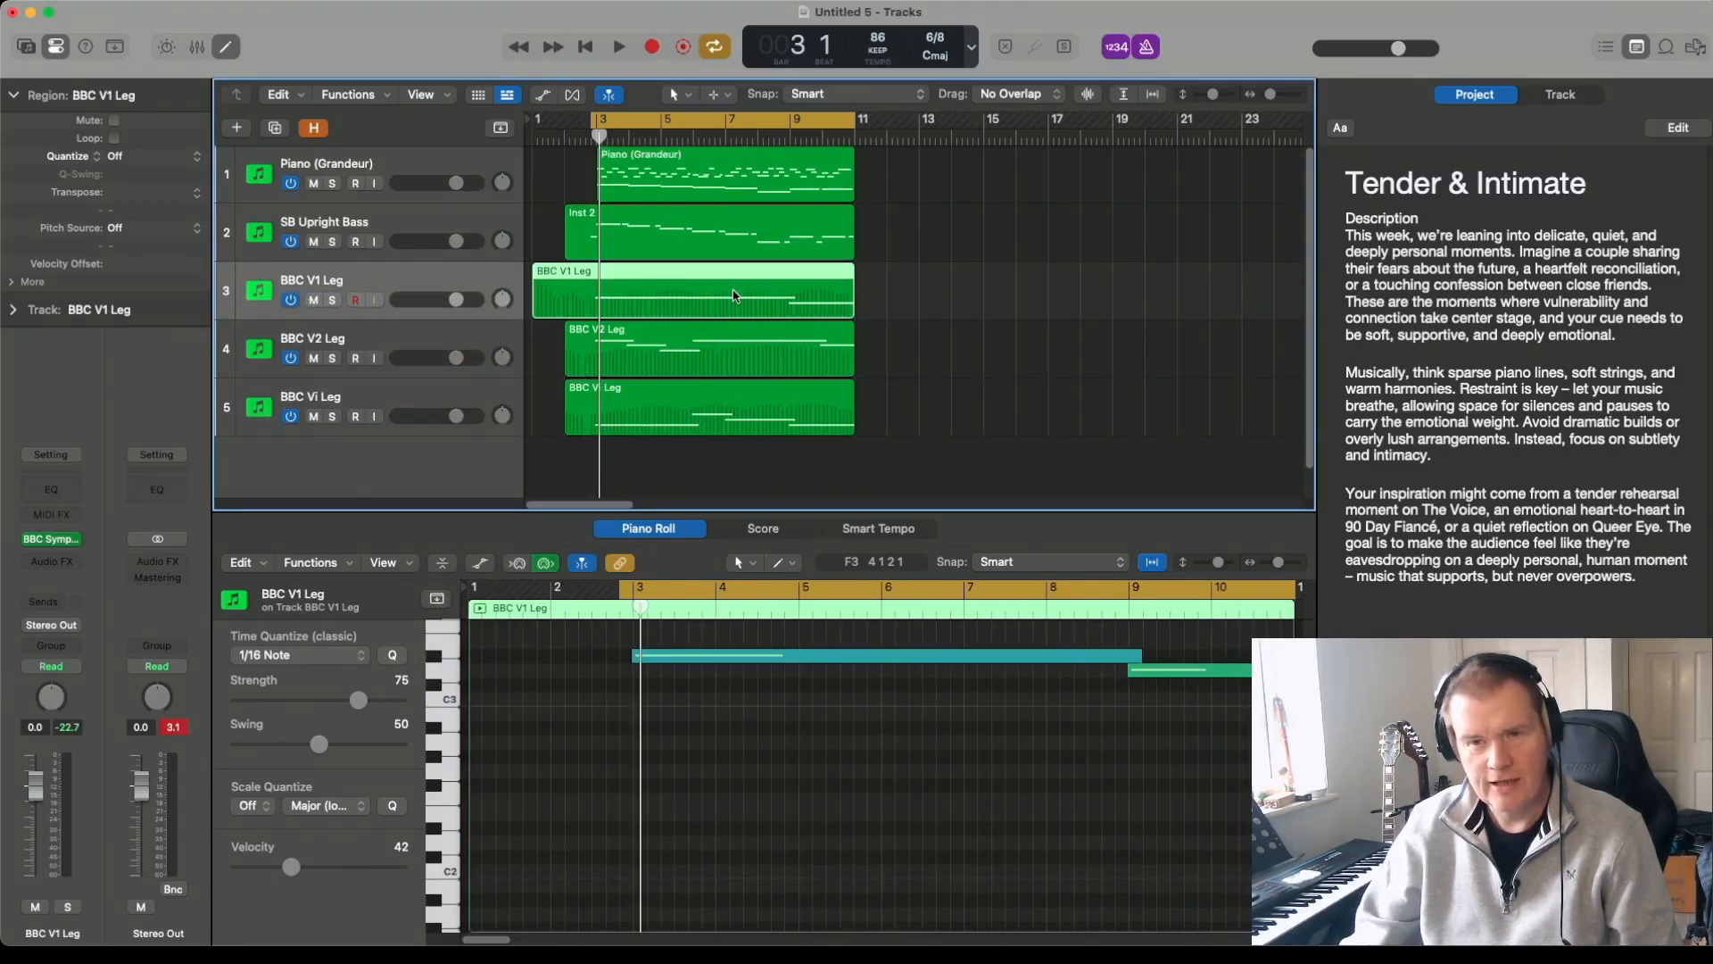
drag(588, 127, 580, 128)
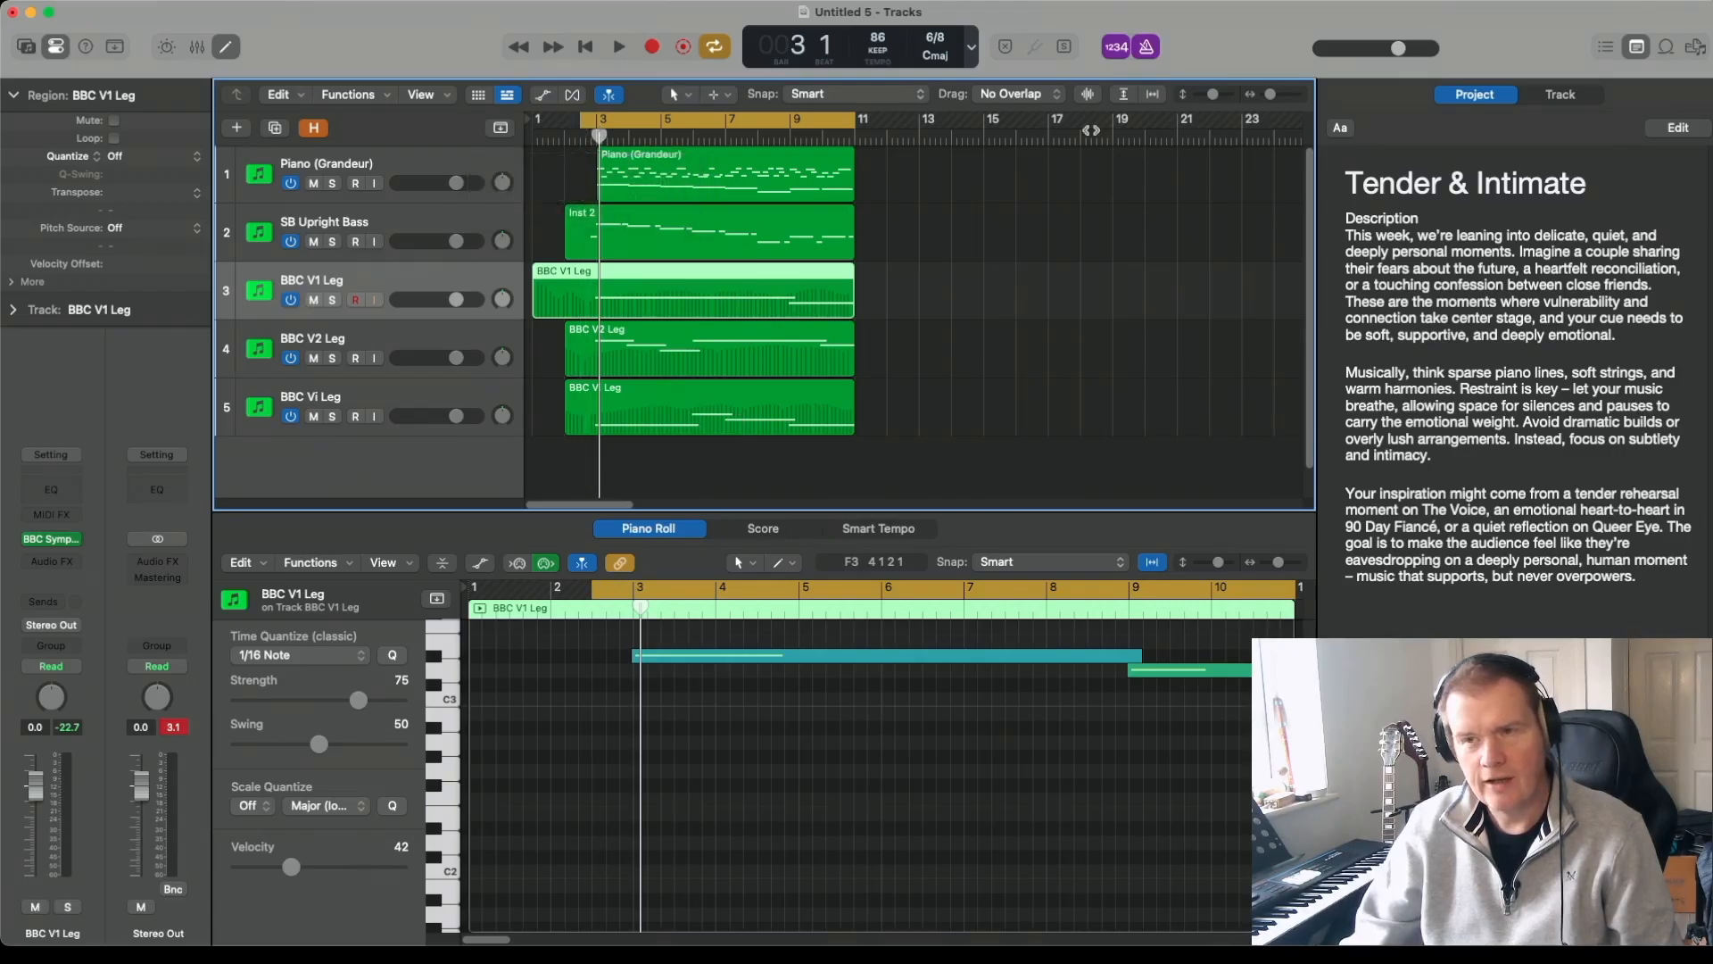
Step: Turn off the metronome and play the arrangement with the piano, upright bass and three BBC legato string tracks
click(1150, 49)
key(space)
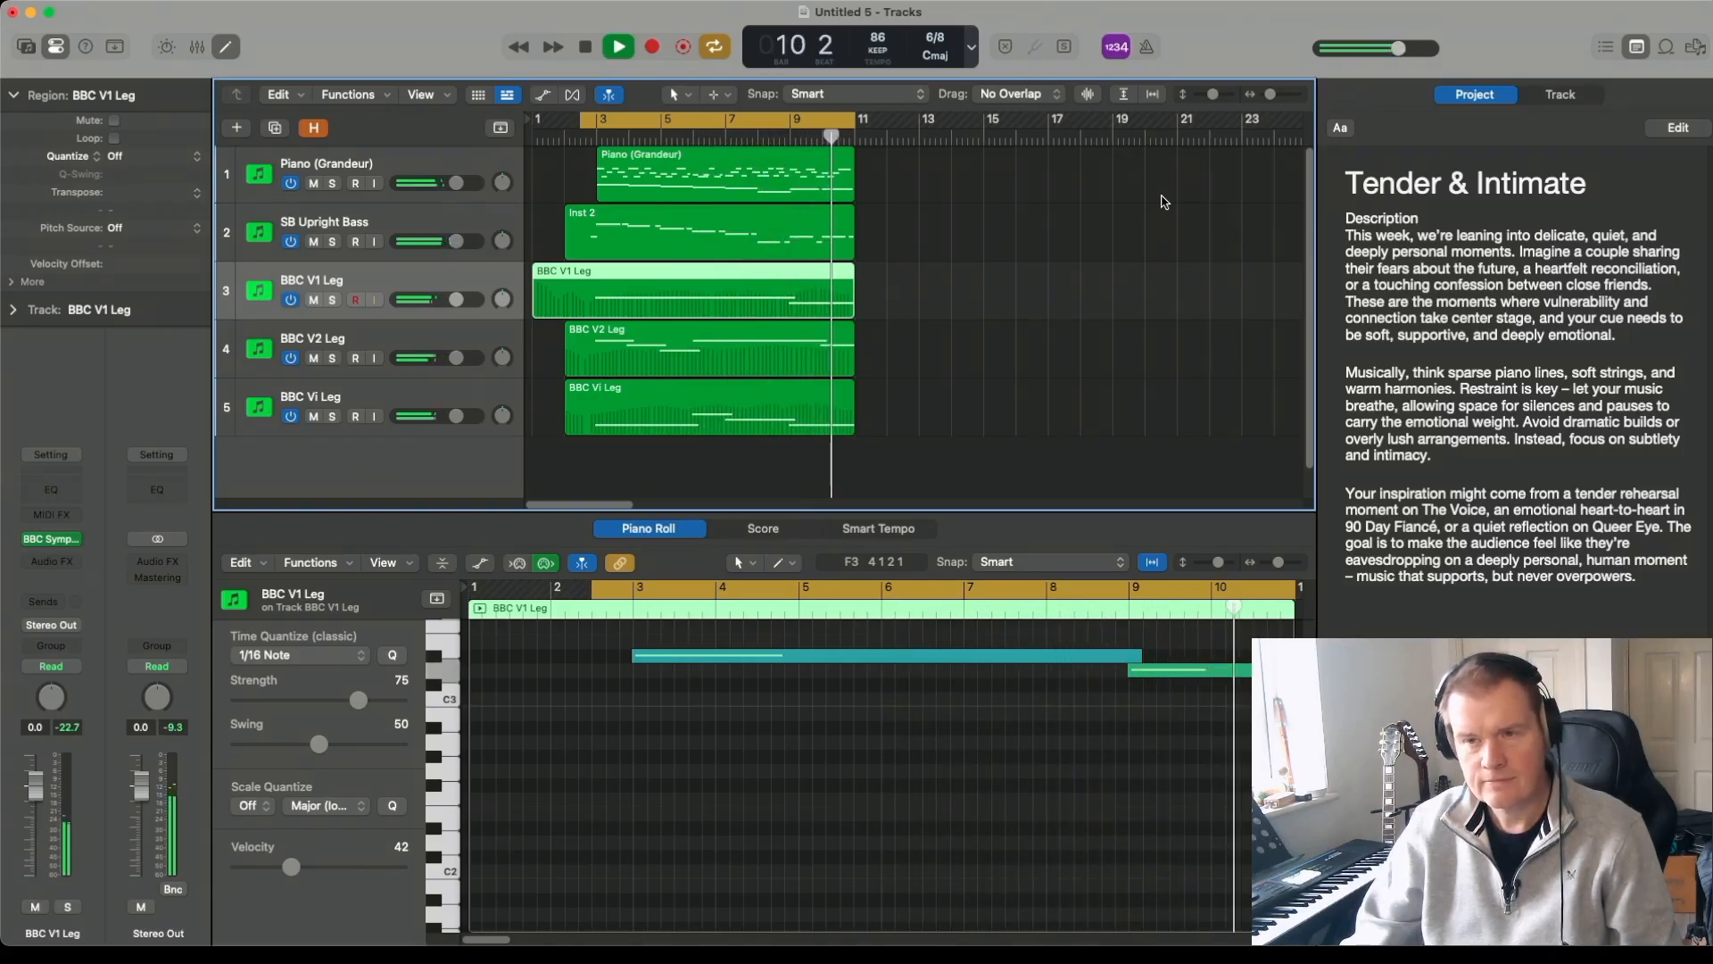
key(space)
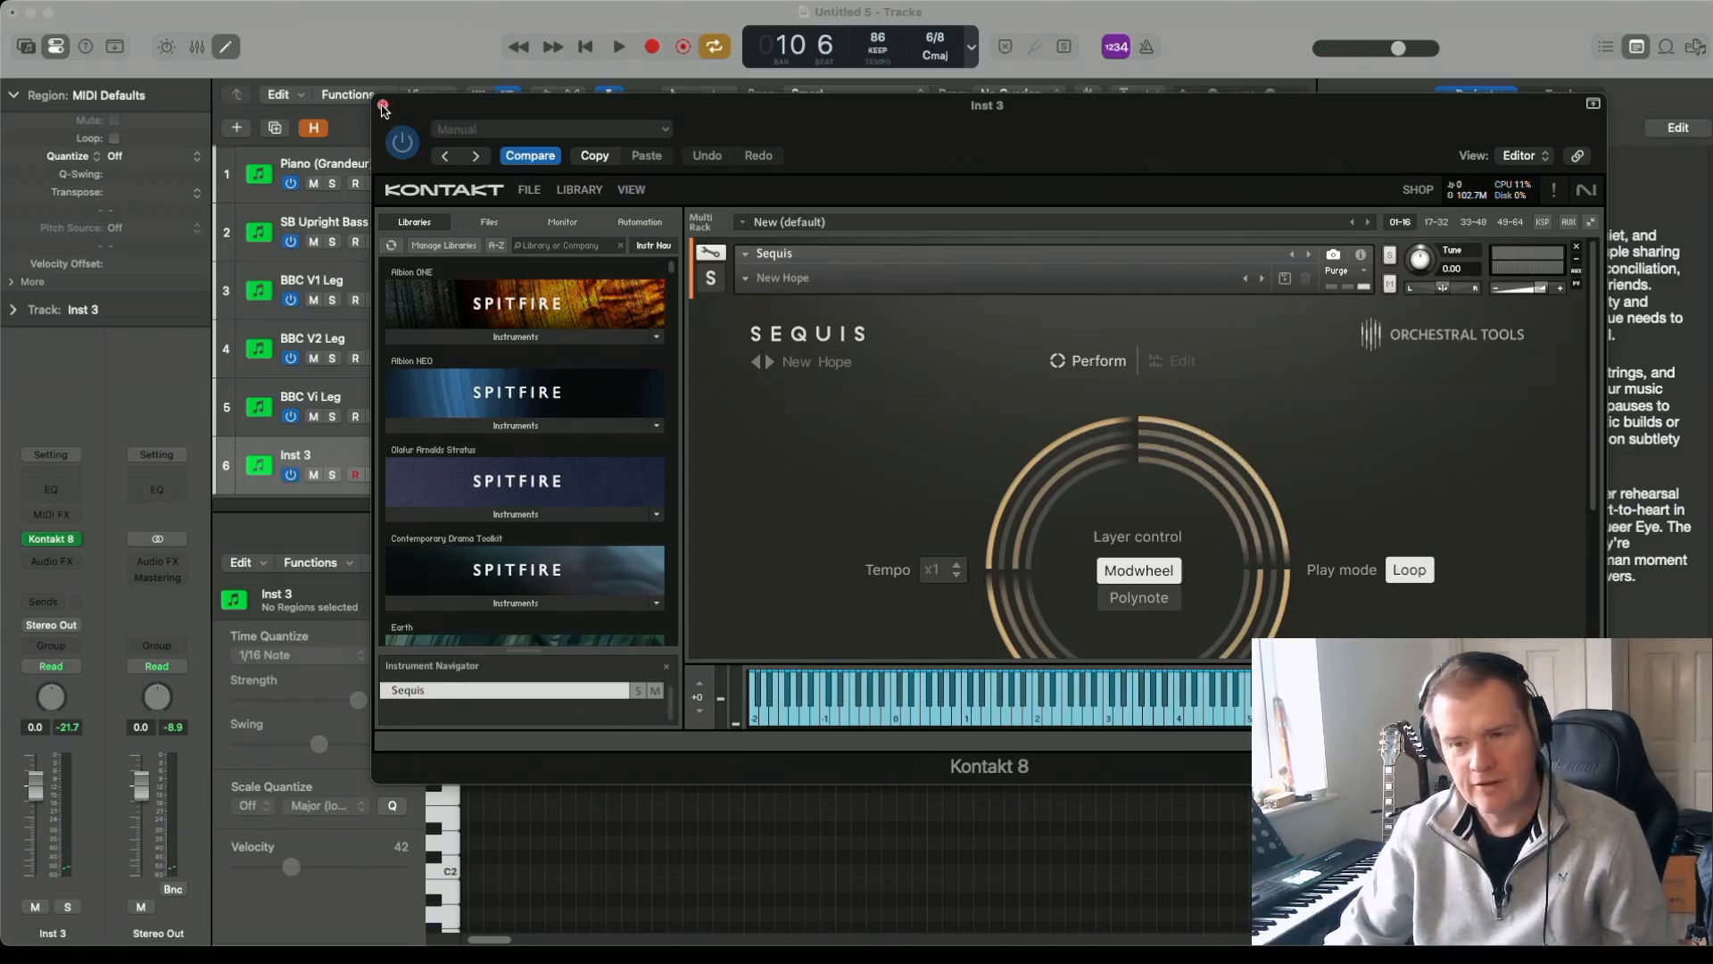
Step: Close the Sequis instrument window, turn on the metronome and record an arpeggiated part on the Inst 3 track through bar 10
click(383, 107)
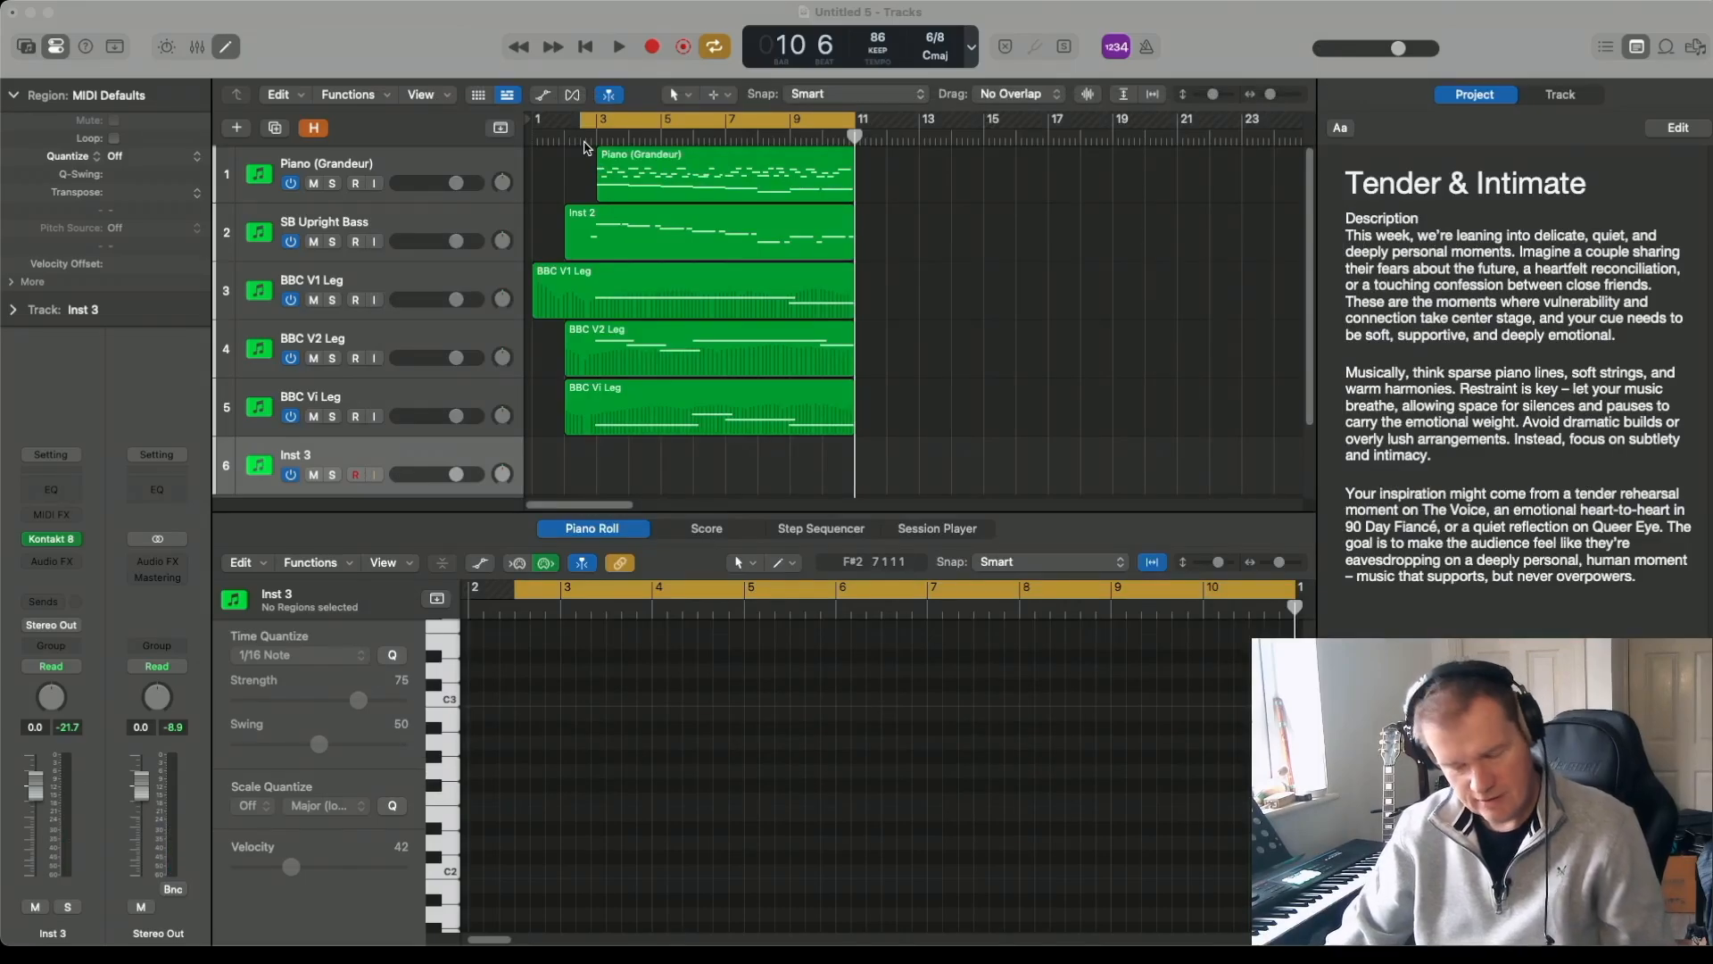
click(1146, 49)
click(1075, 259)
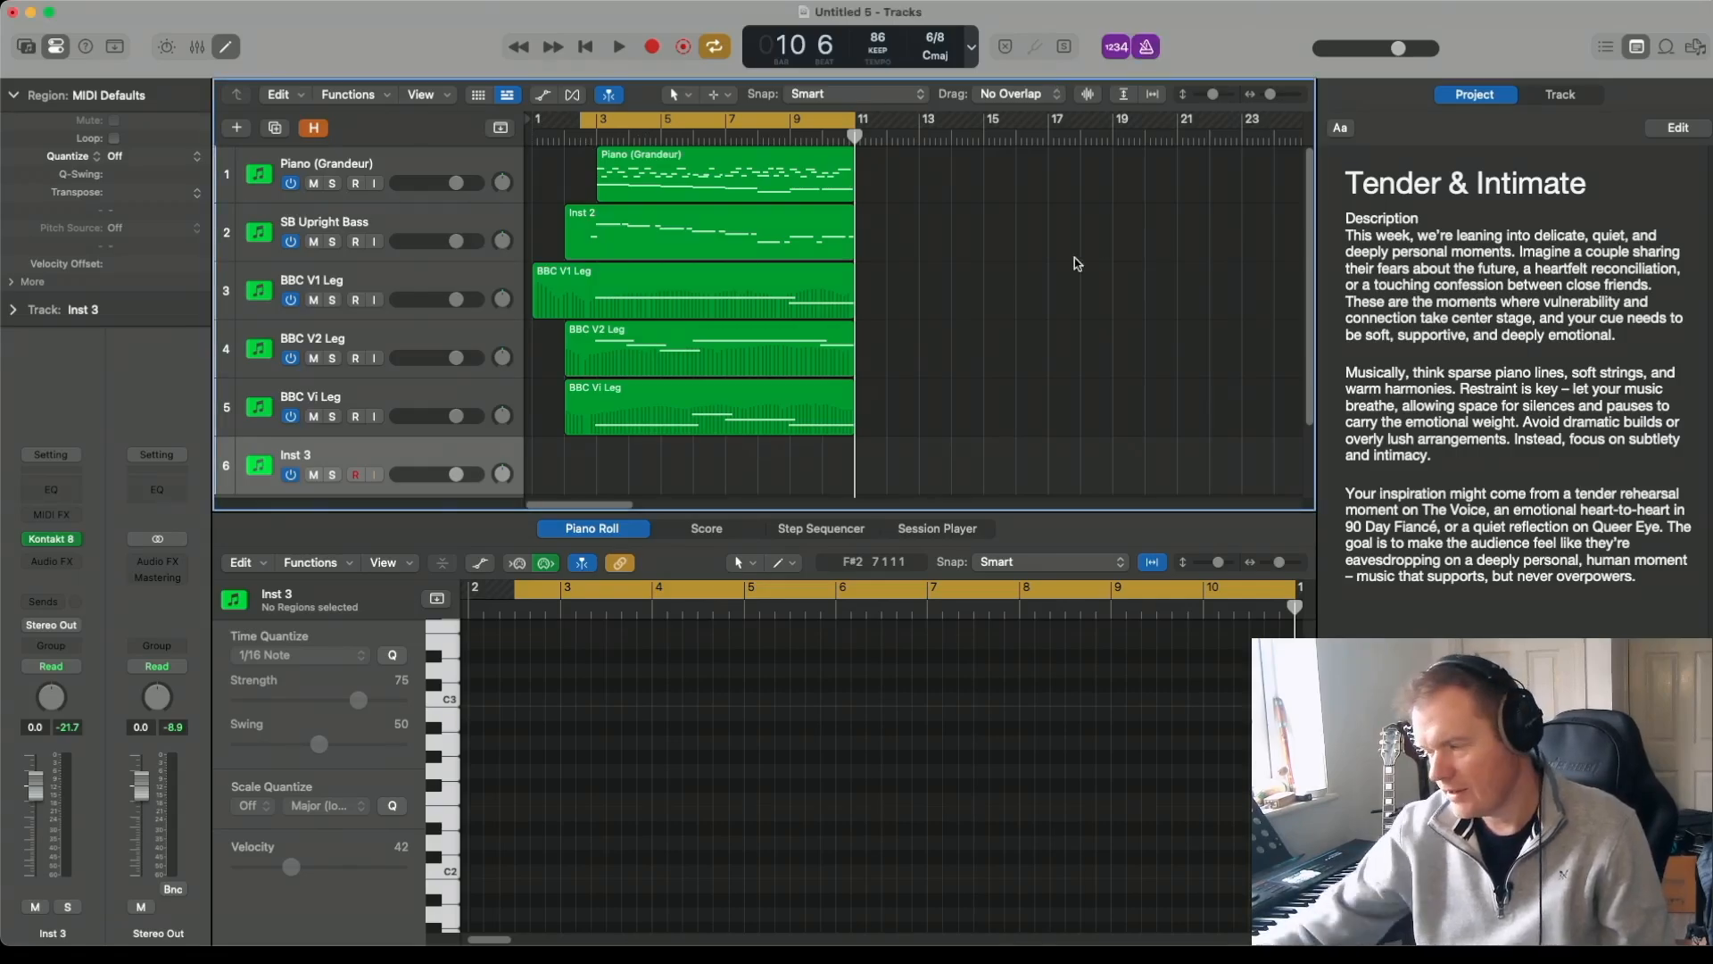
key(r)
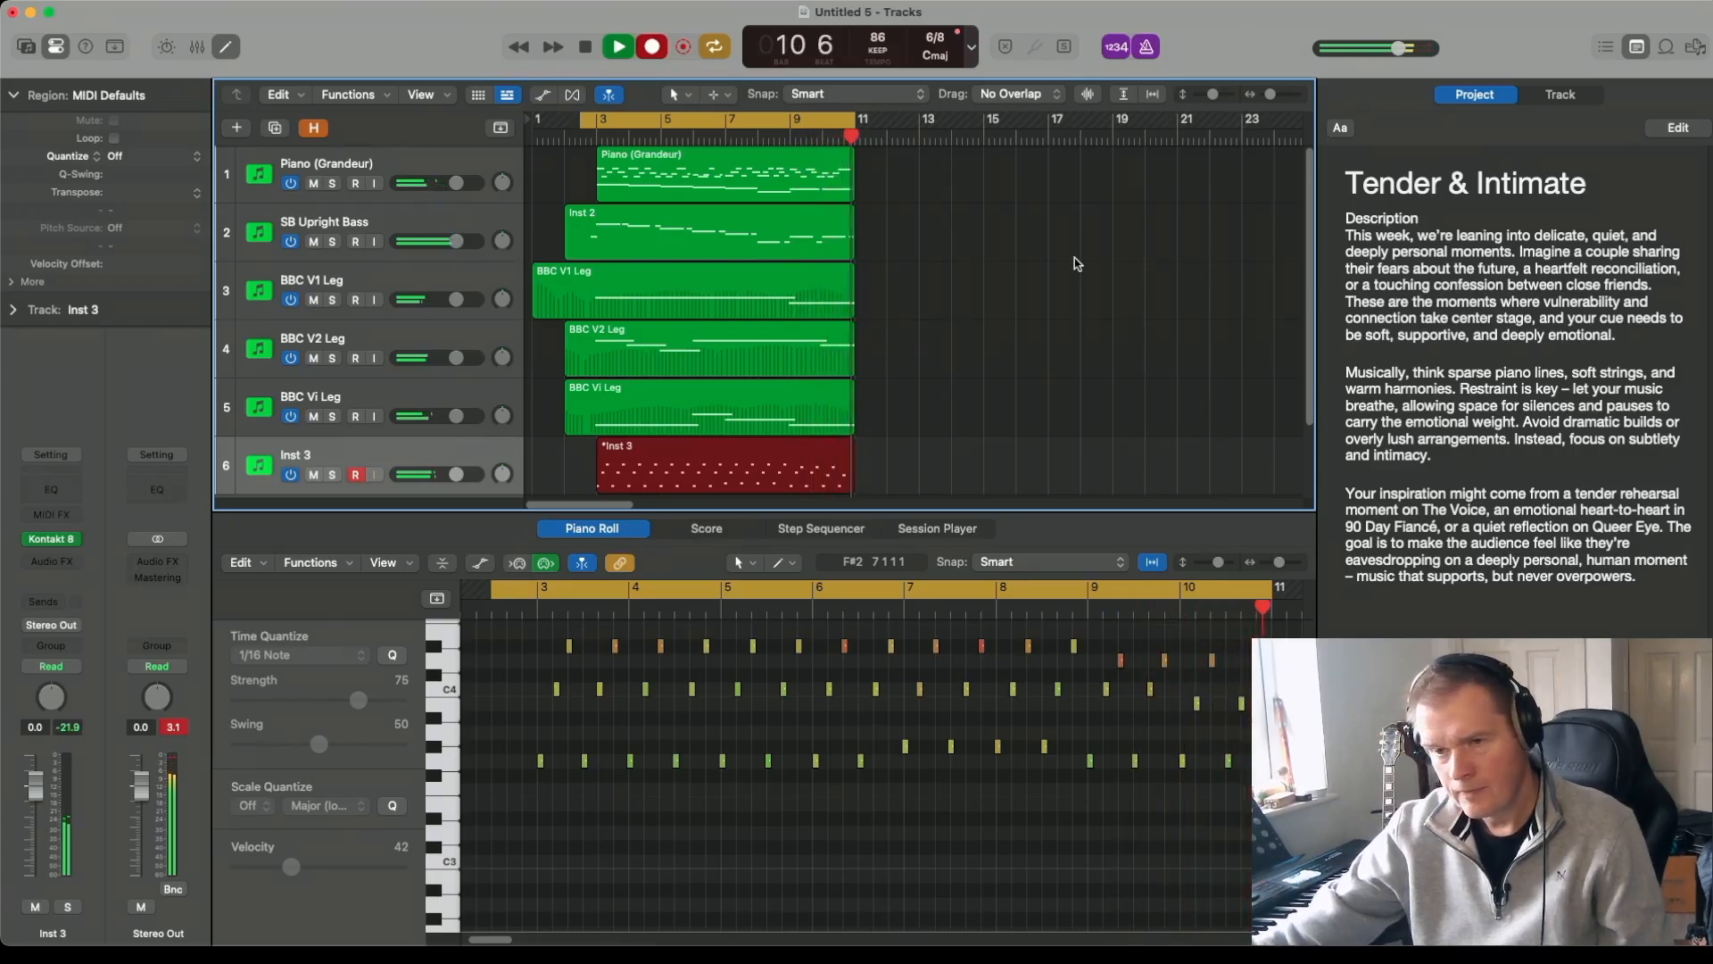
key(space)
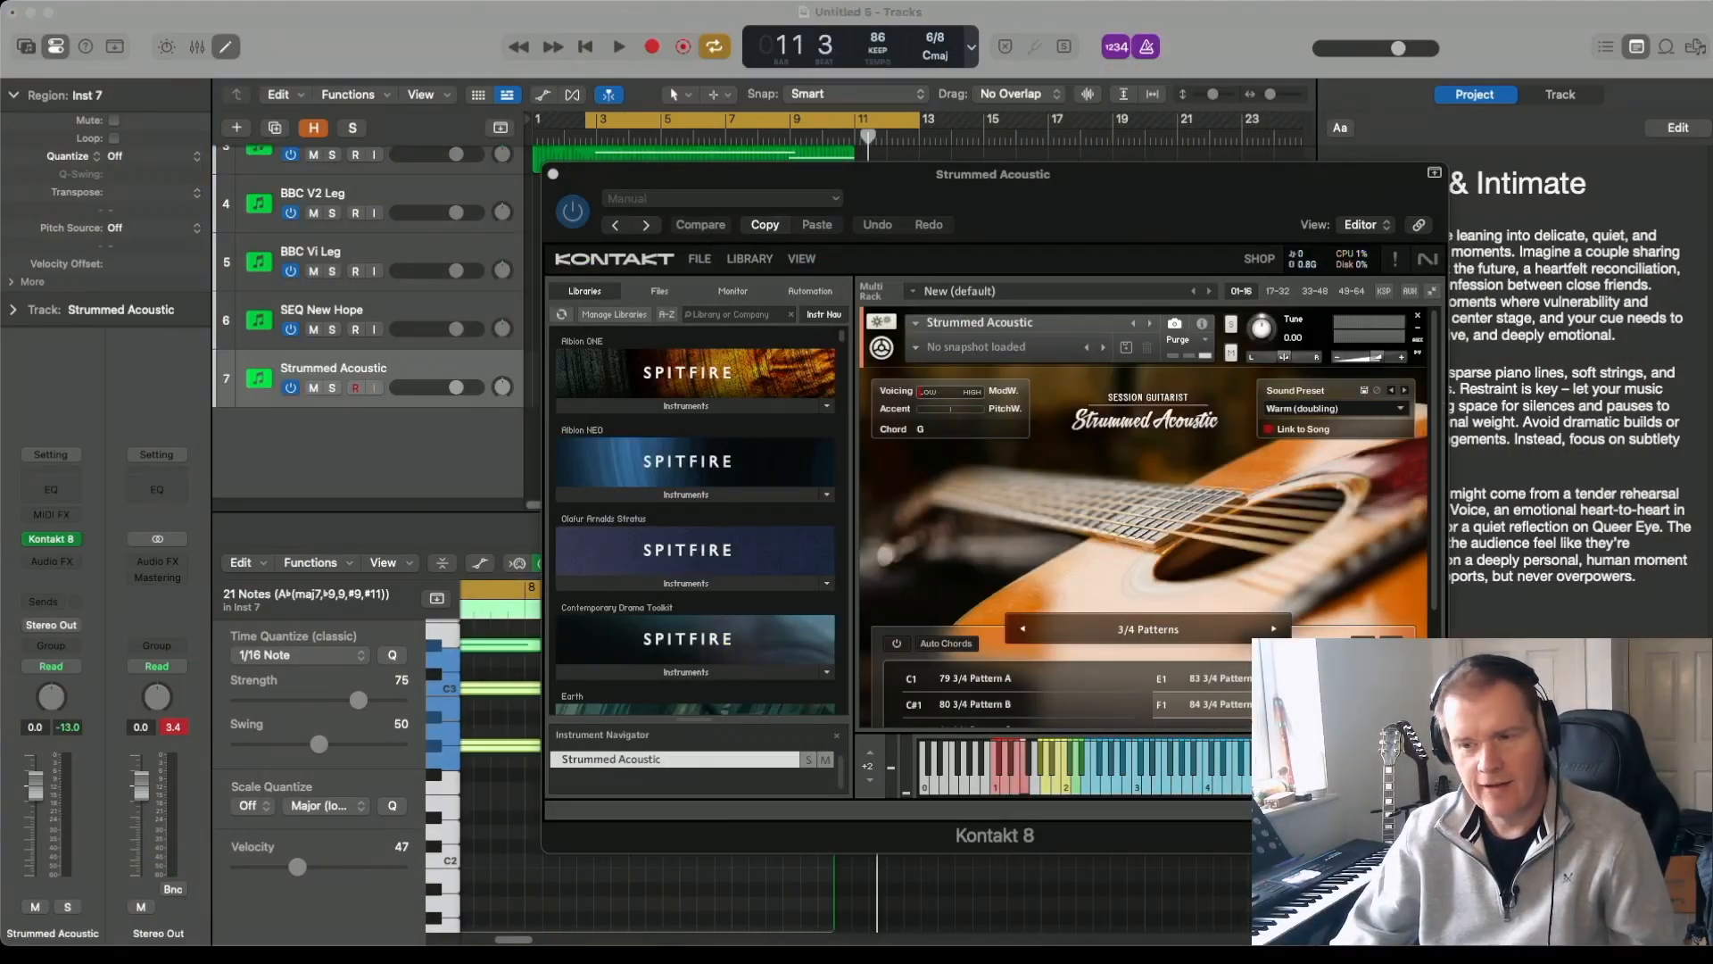
Step: Examine the 3/4 Patterns list in the Strummed Acoustic instrument, and close its window
drag(928, 188, 831, 186)
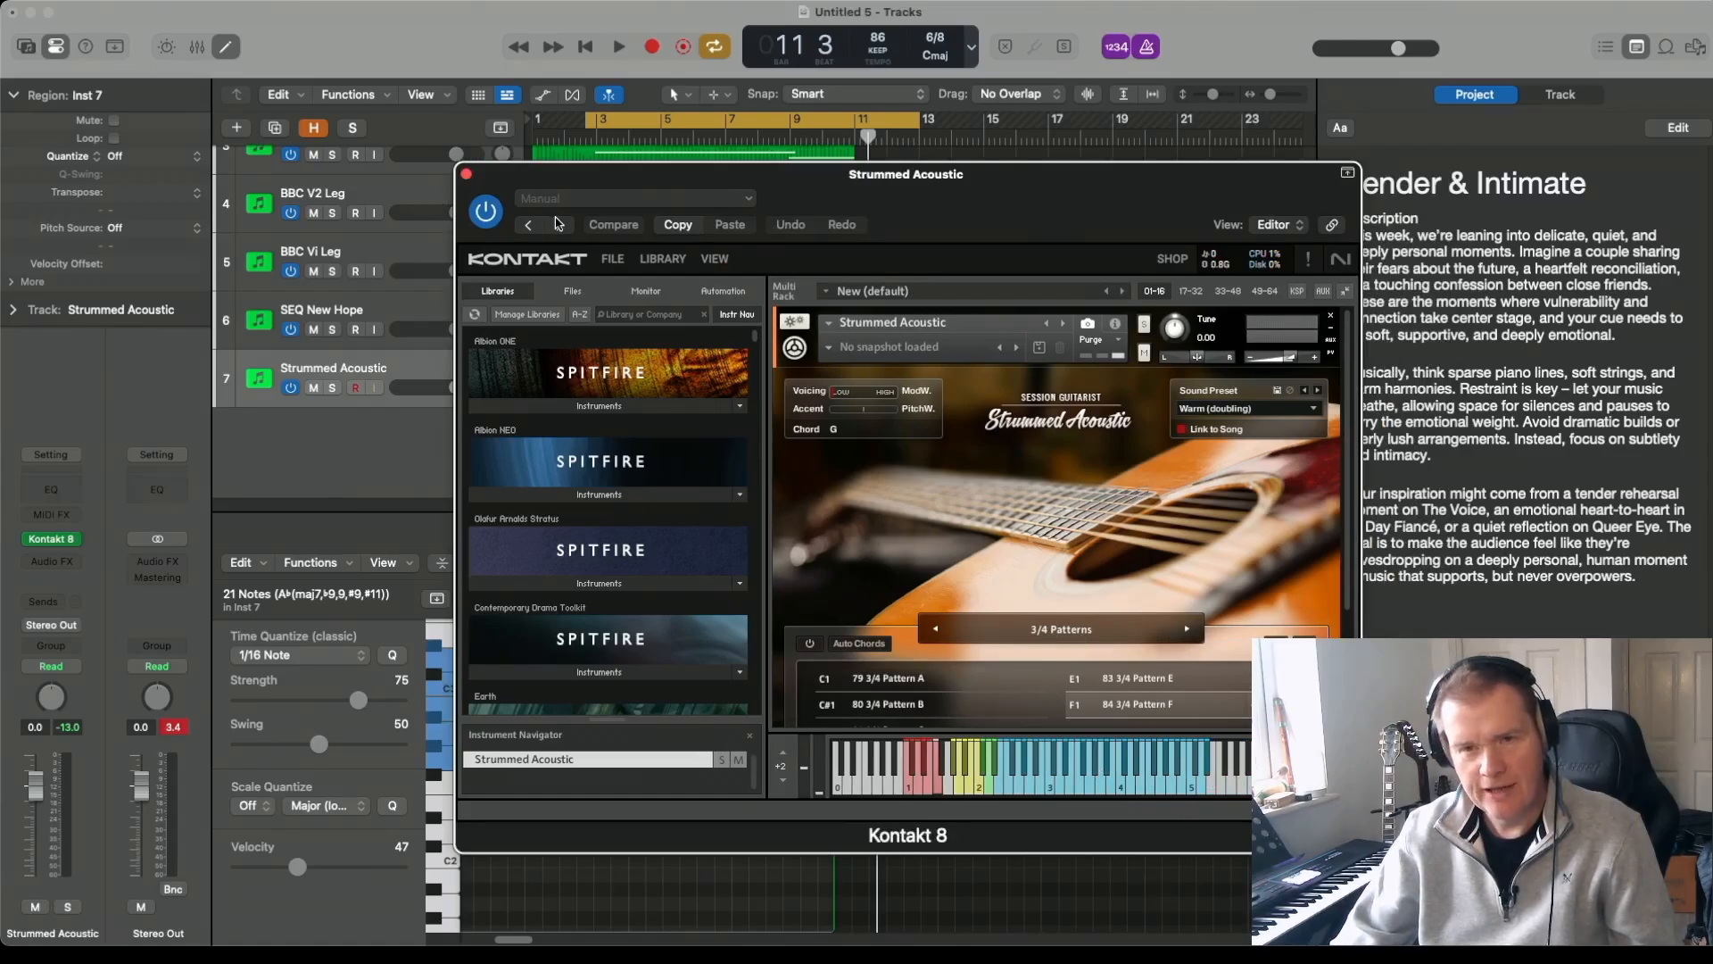
scroll(1021, 559, down, 3)
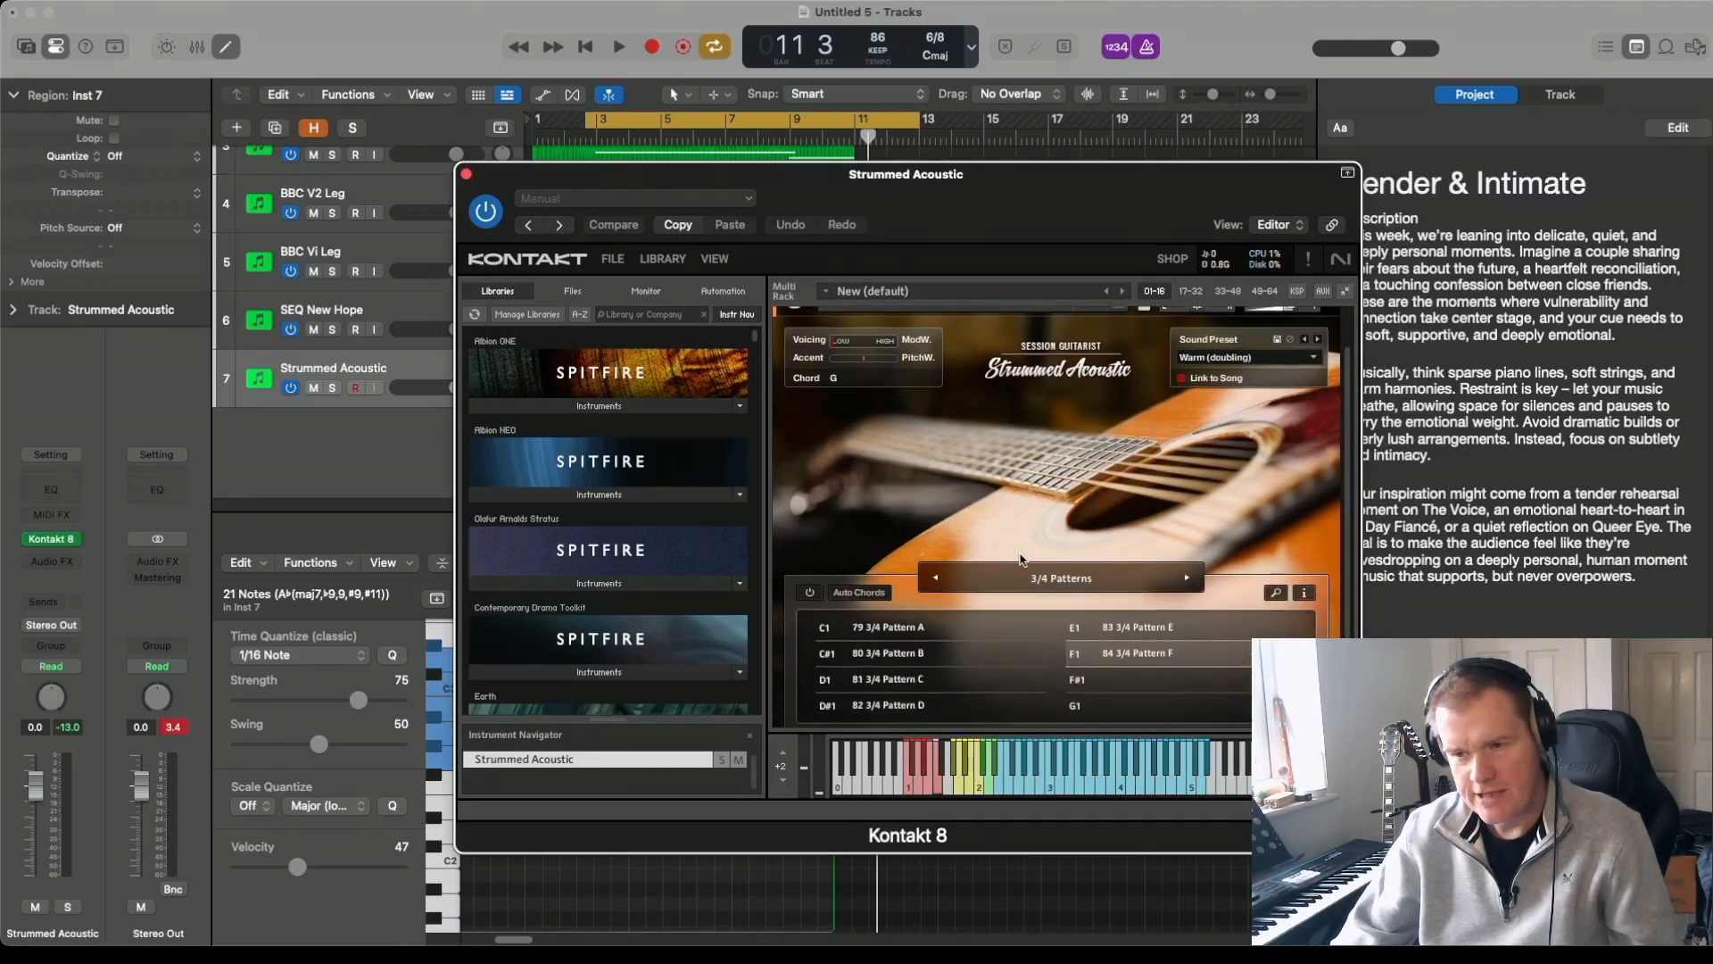
scroll(1022, 564, up, 1)
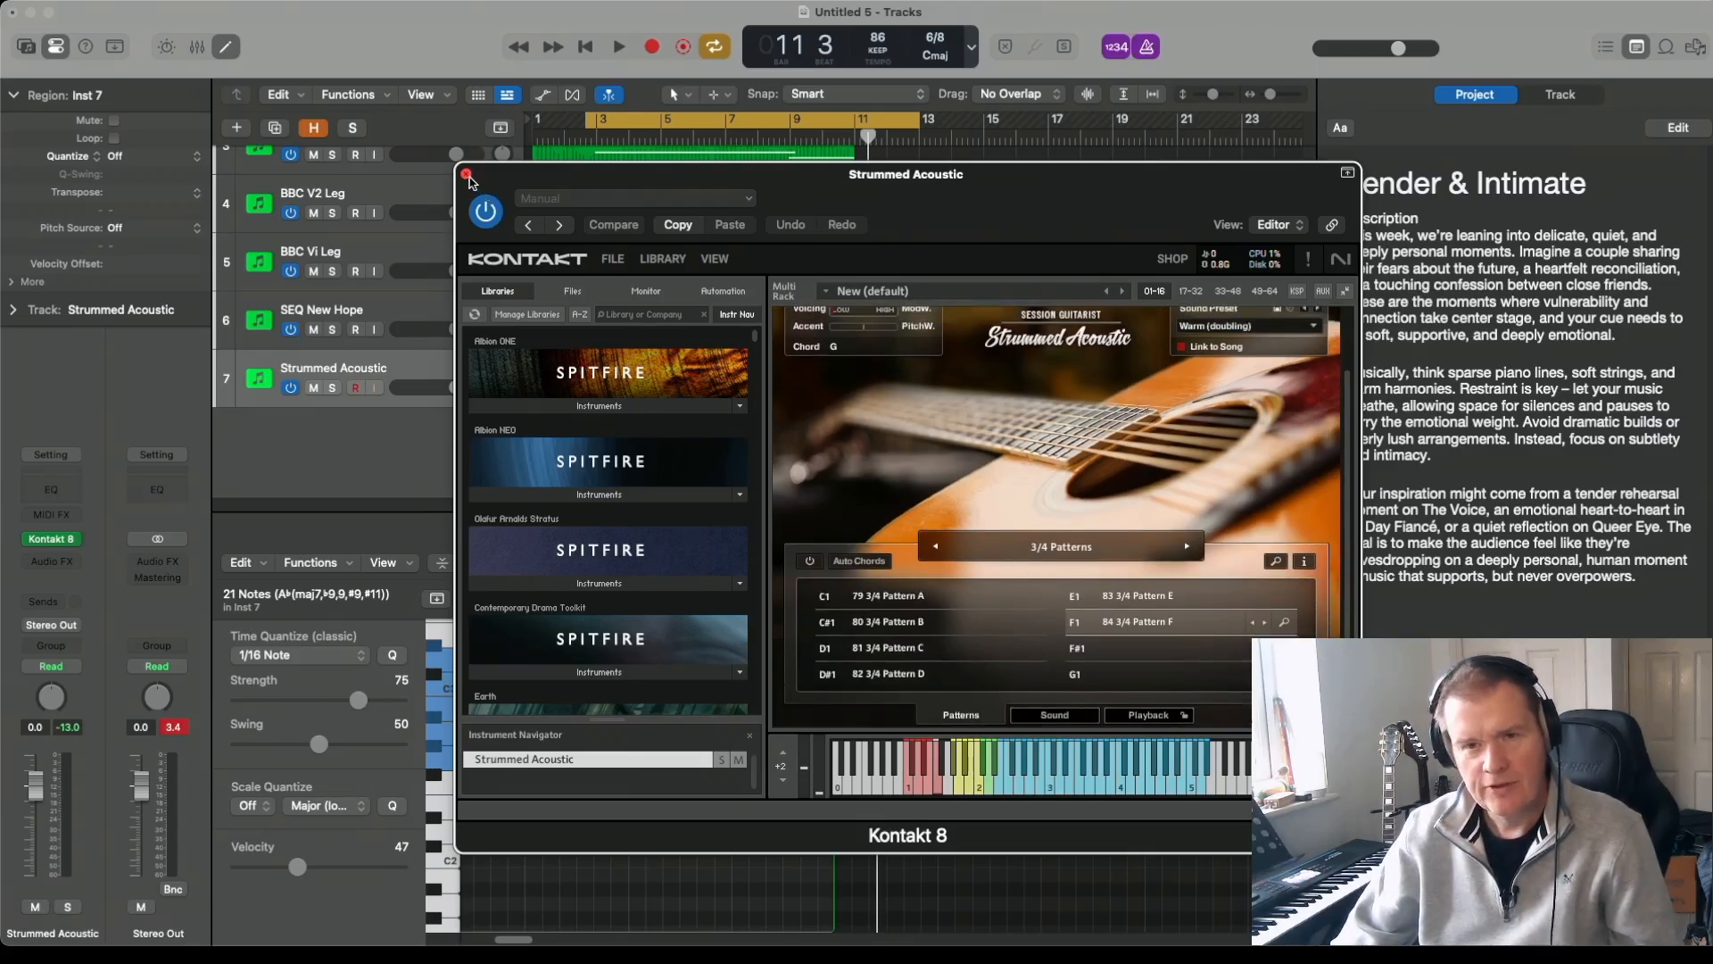
click(466, 175)
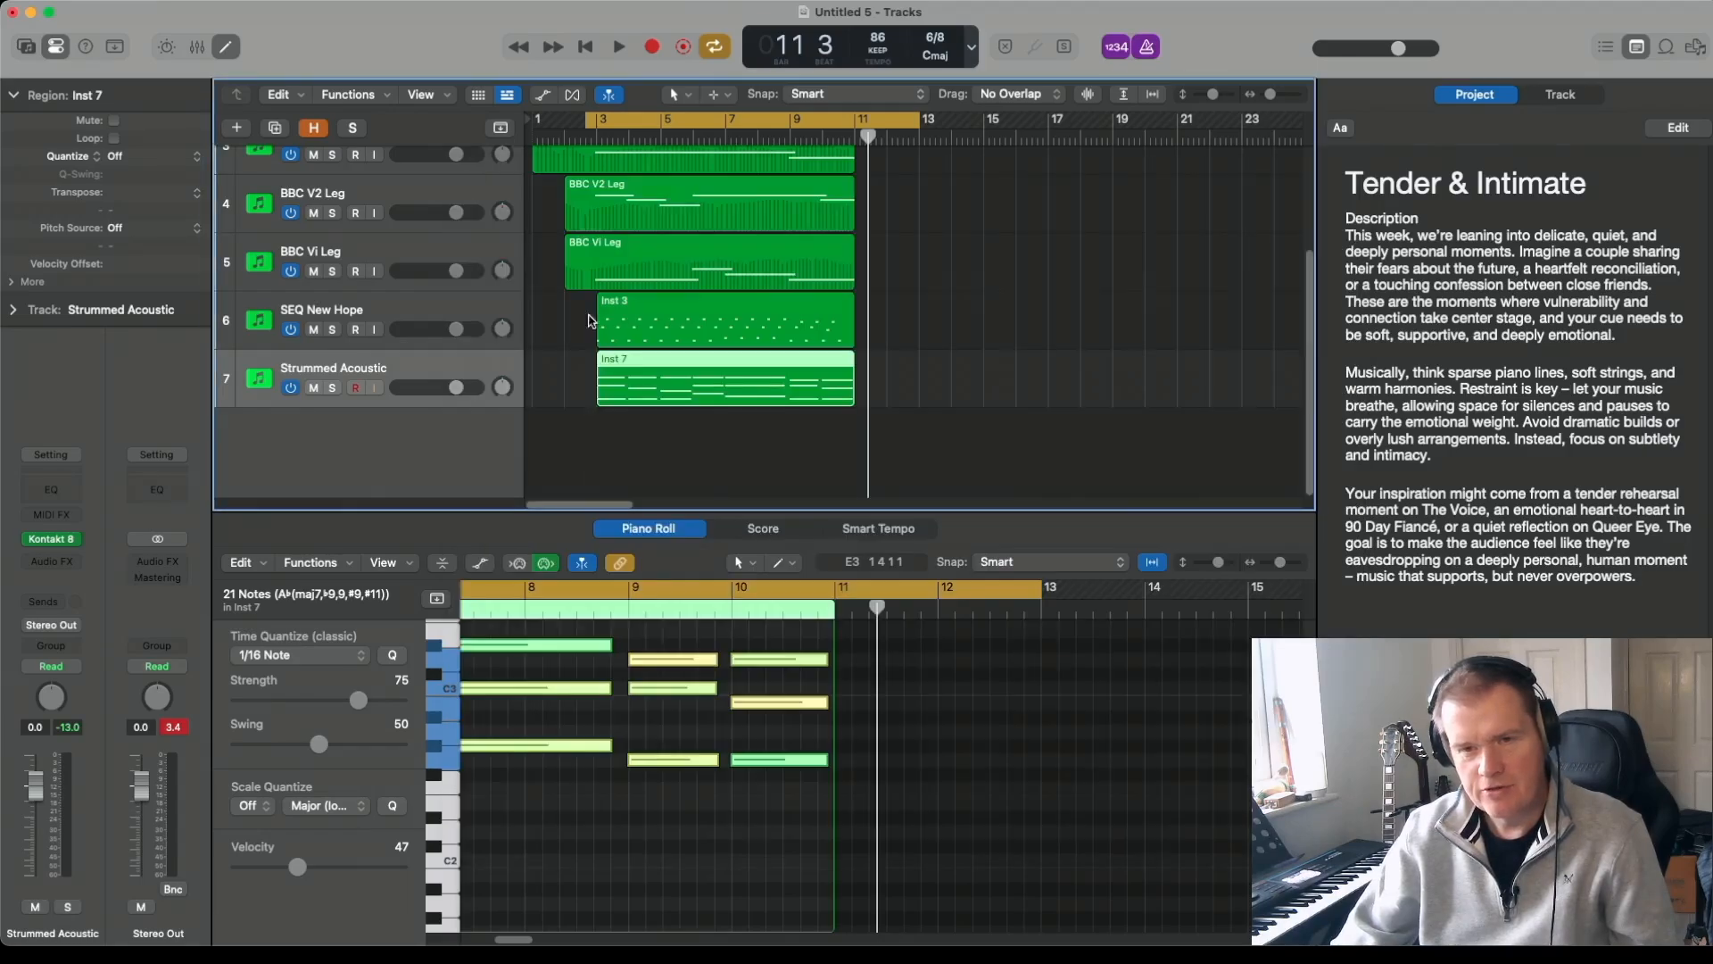
Step: Inspect the Strummed Acoustic chord notes from bar 3 and play them with the rest of the arrangement
drag(526, 940, 497, 938)
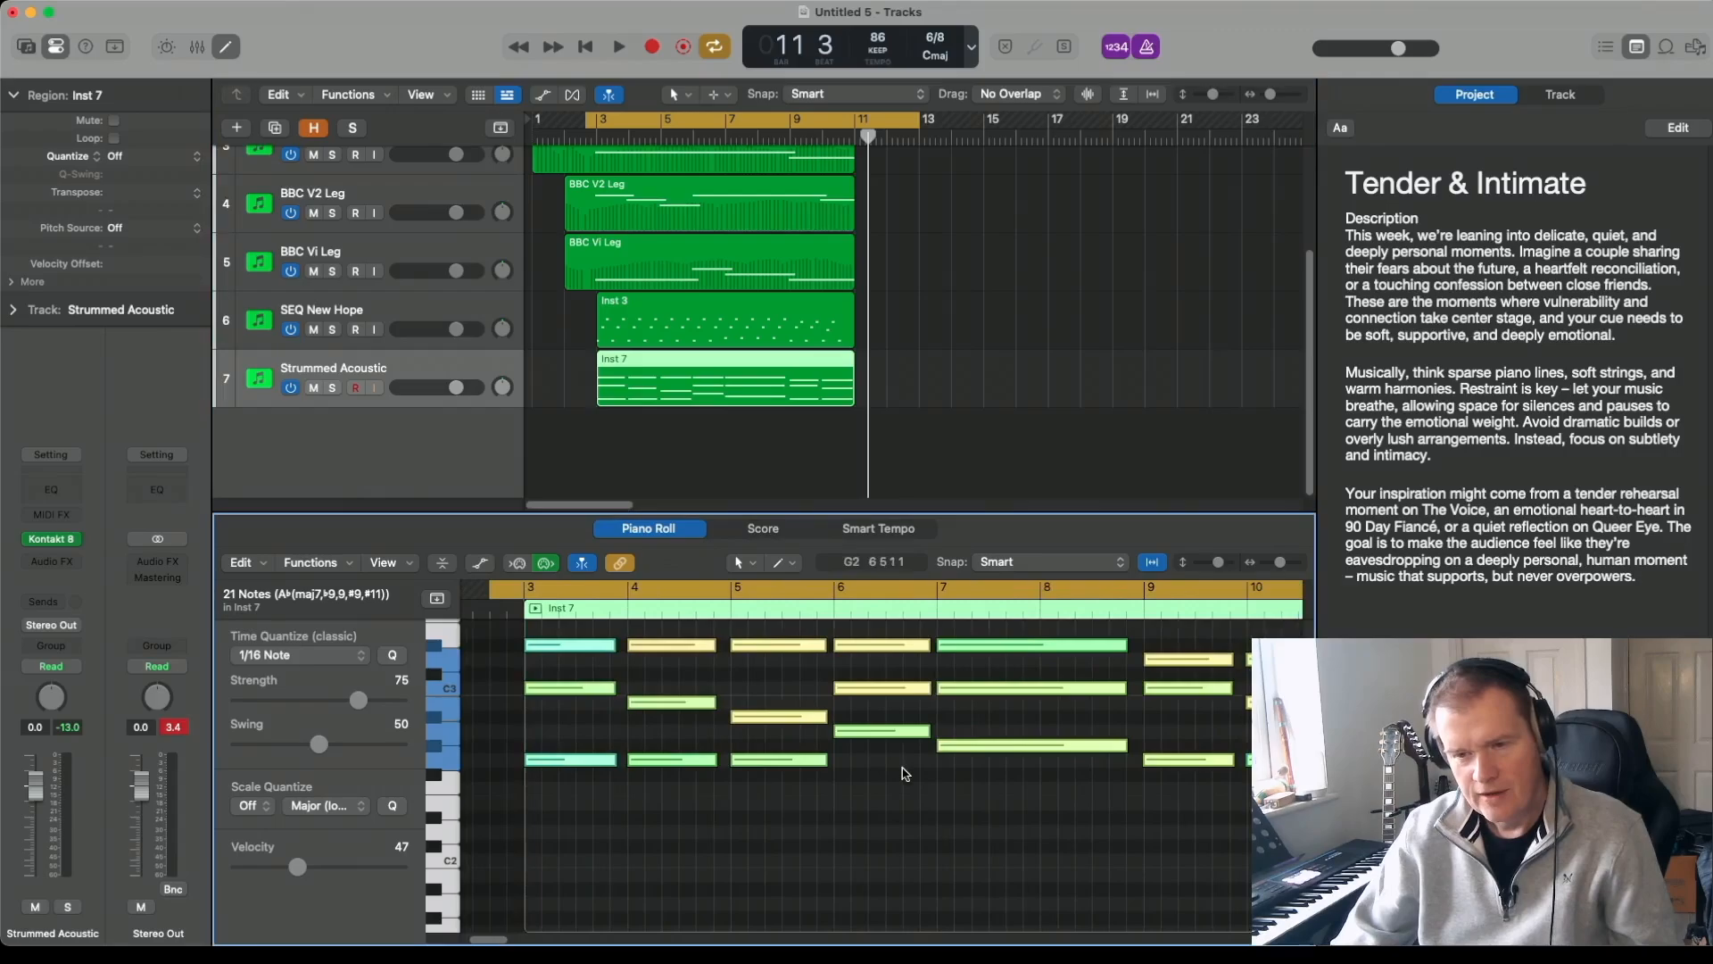
drag(866, 776, 871, 693)
key(space)
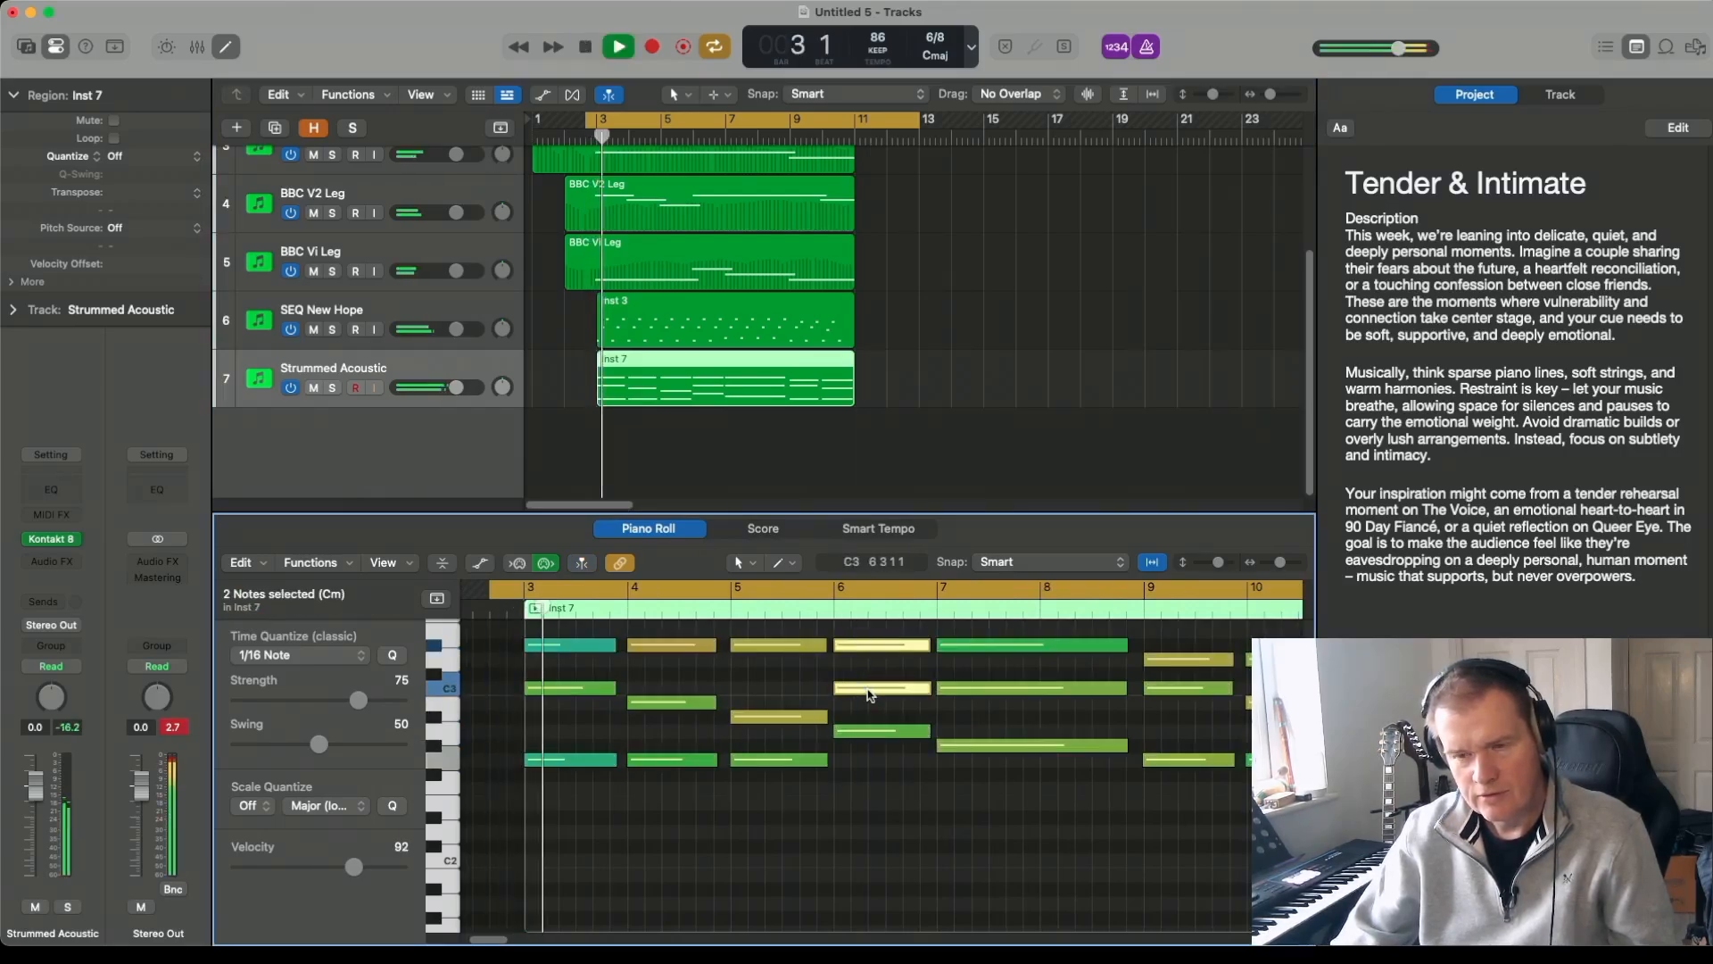
click(876, 798)
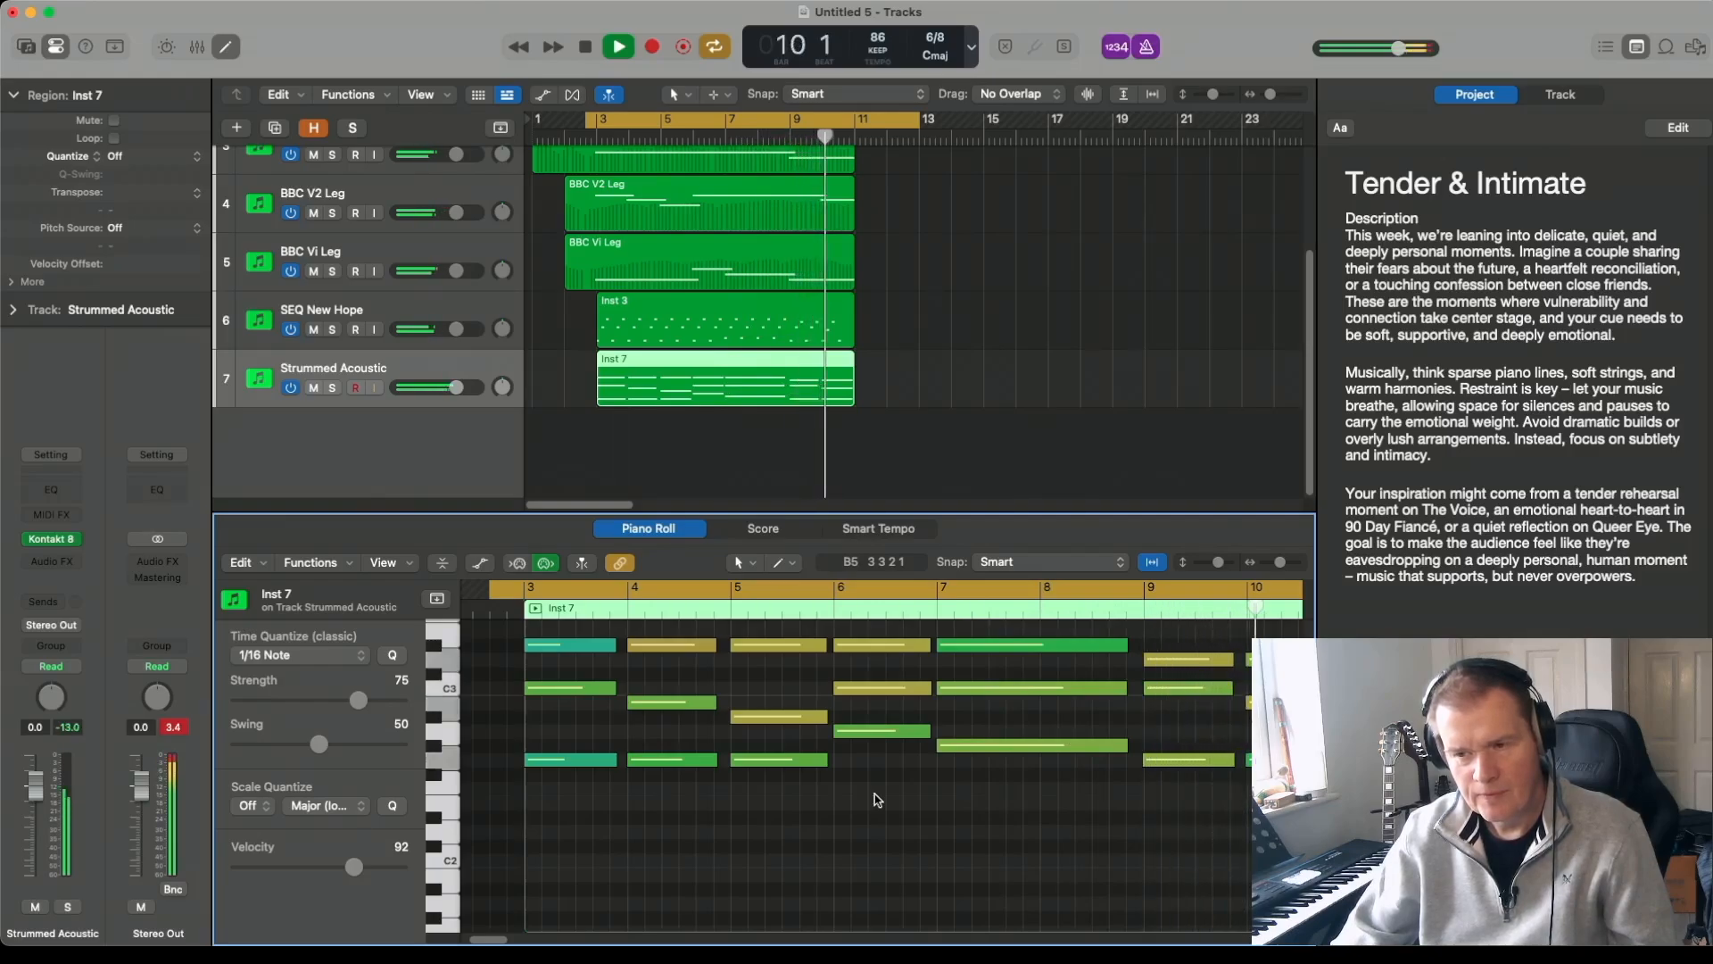
key(space)
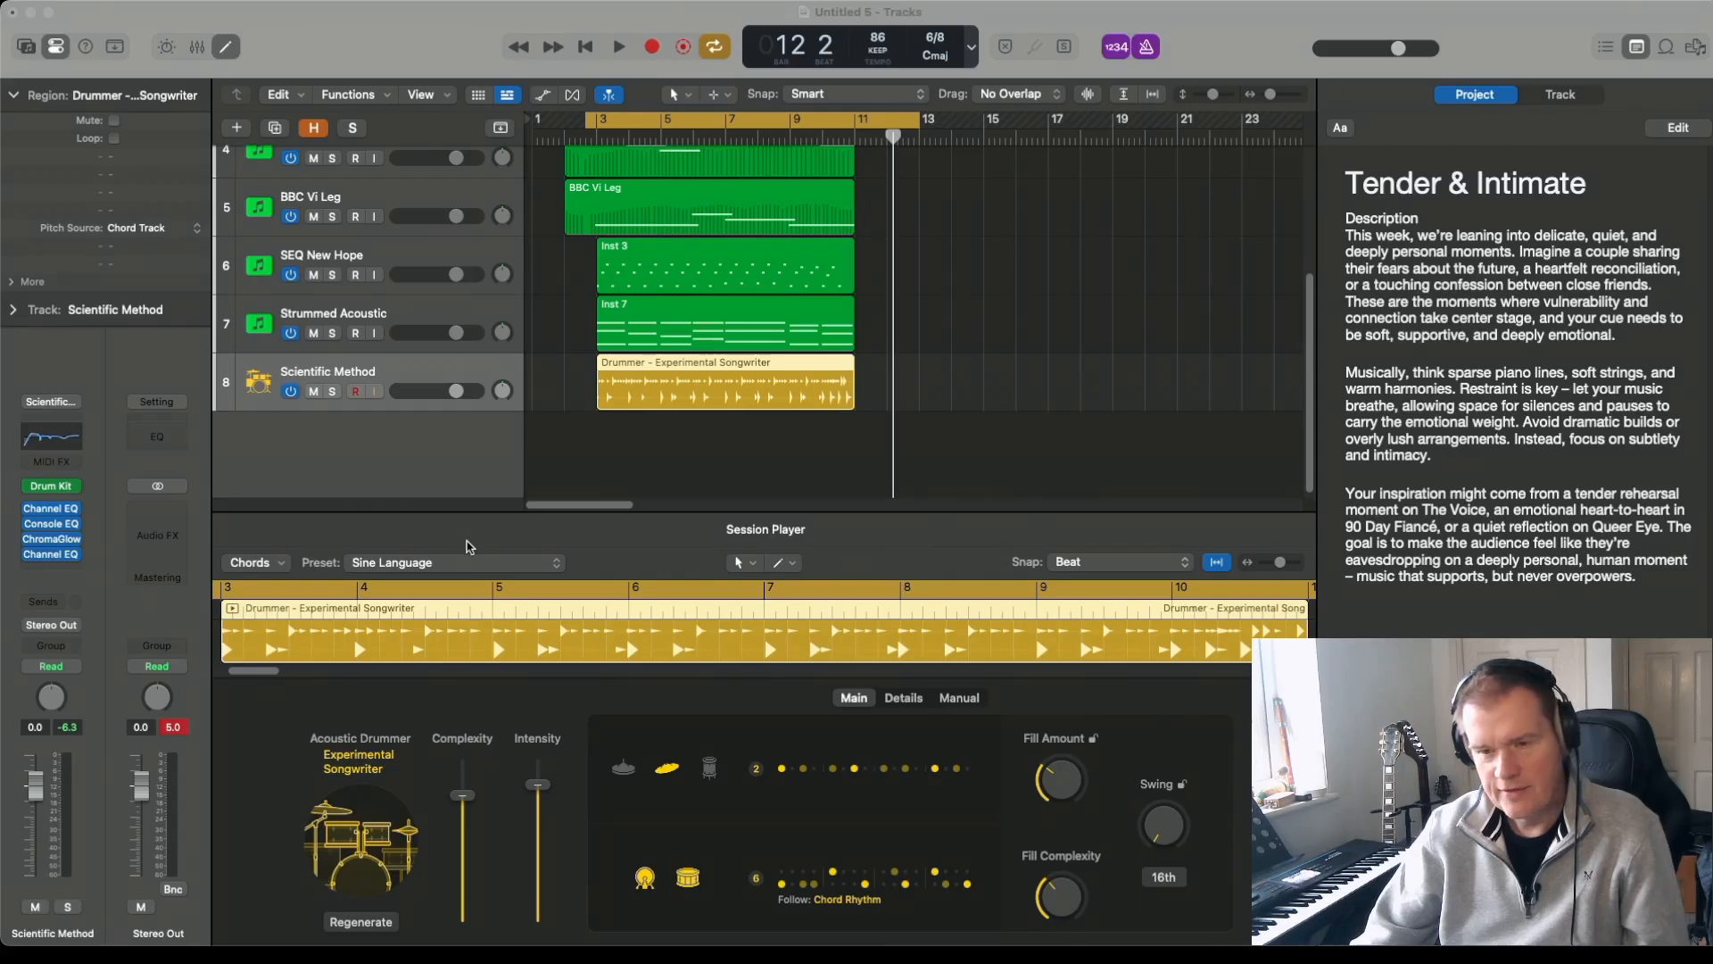
Step: Turn off the metronome while playing the arrangement with the Scientific Method drummer part
click(623, 136)
key(space)
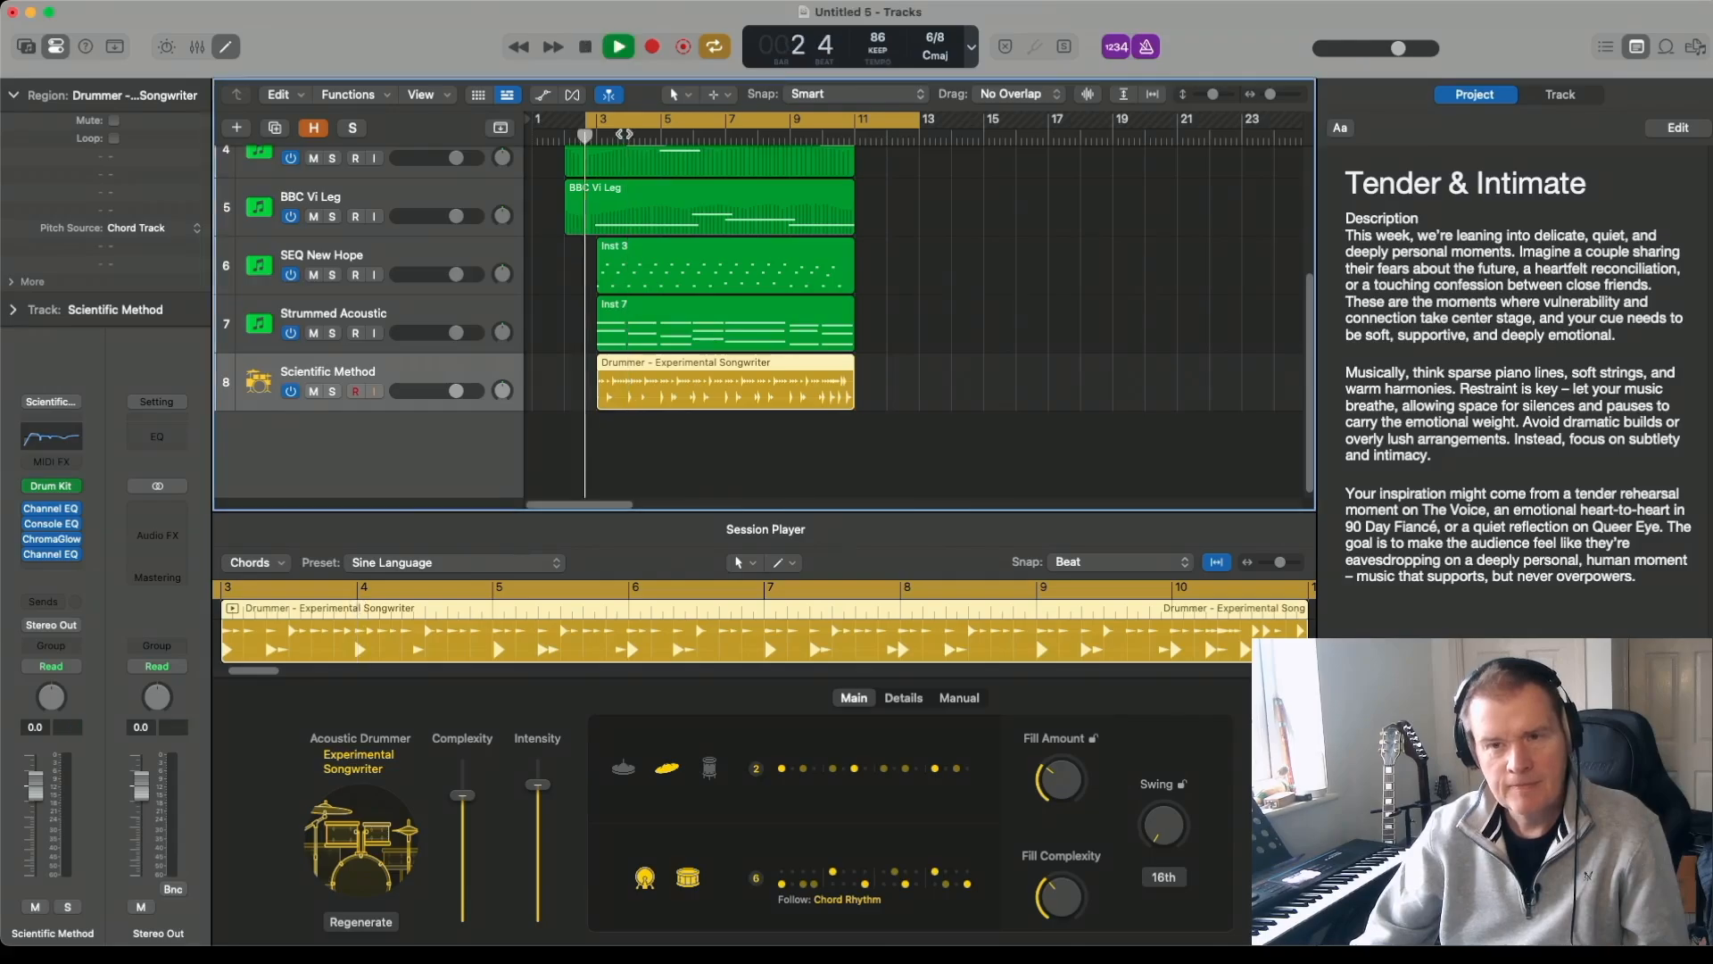
click(1147, 47)
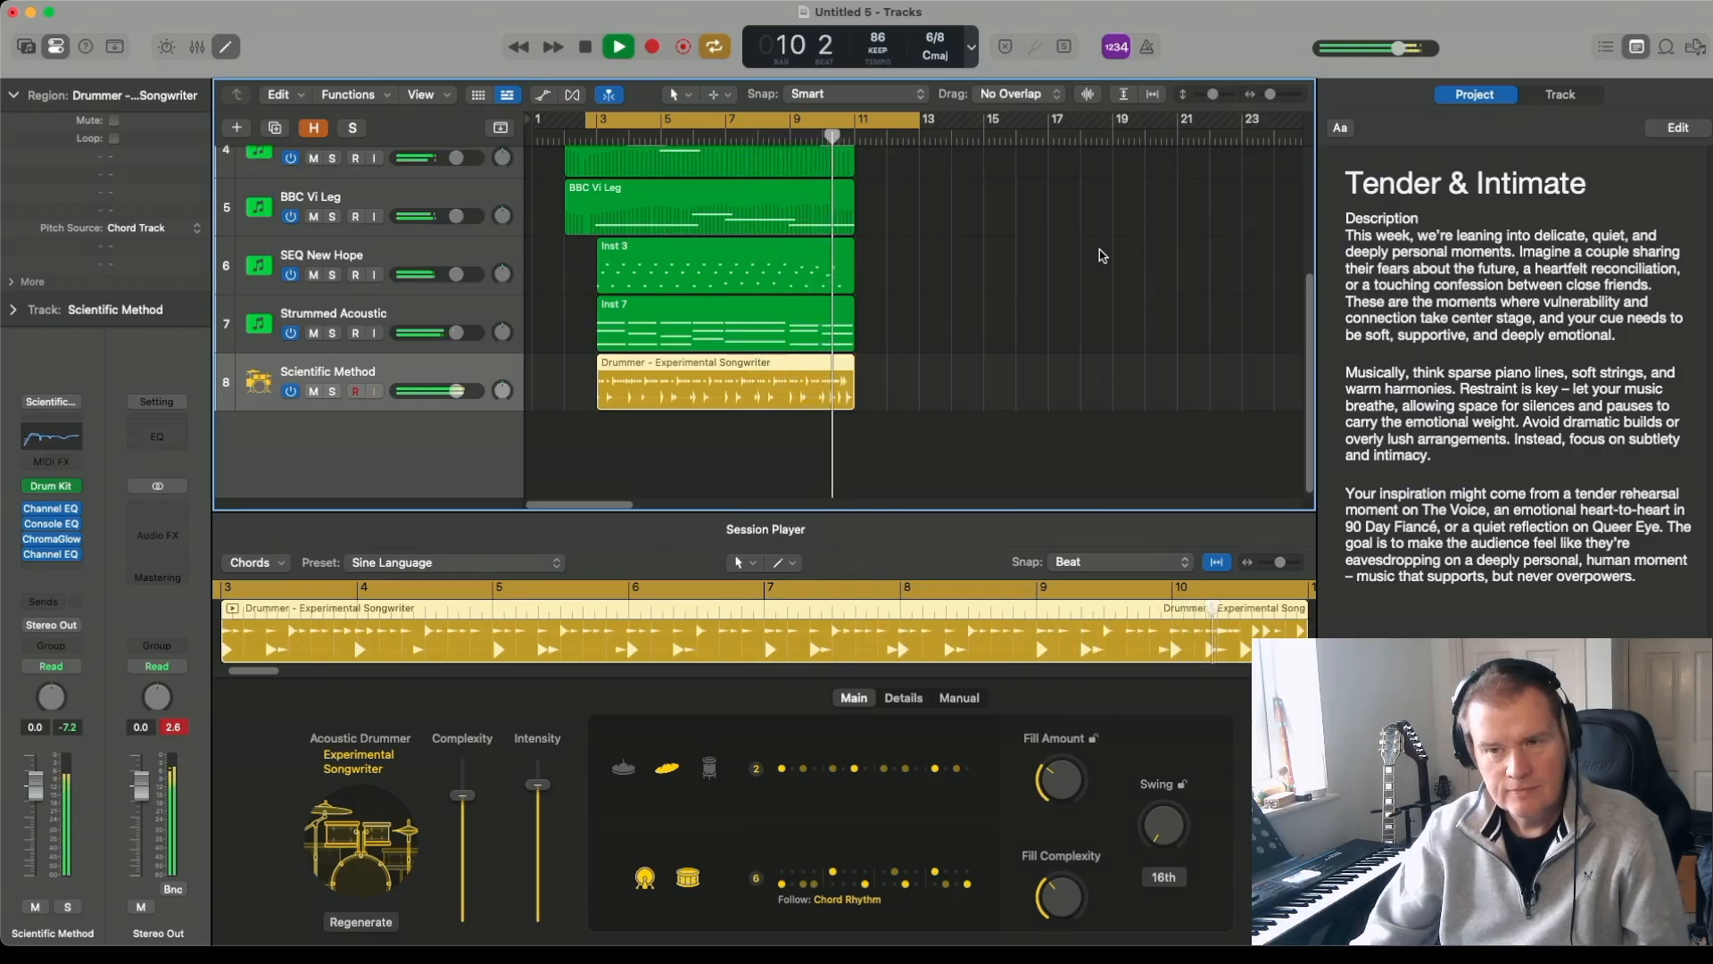
key(space)
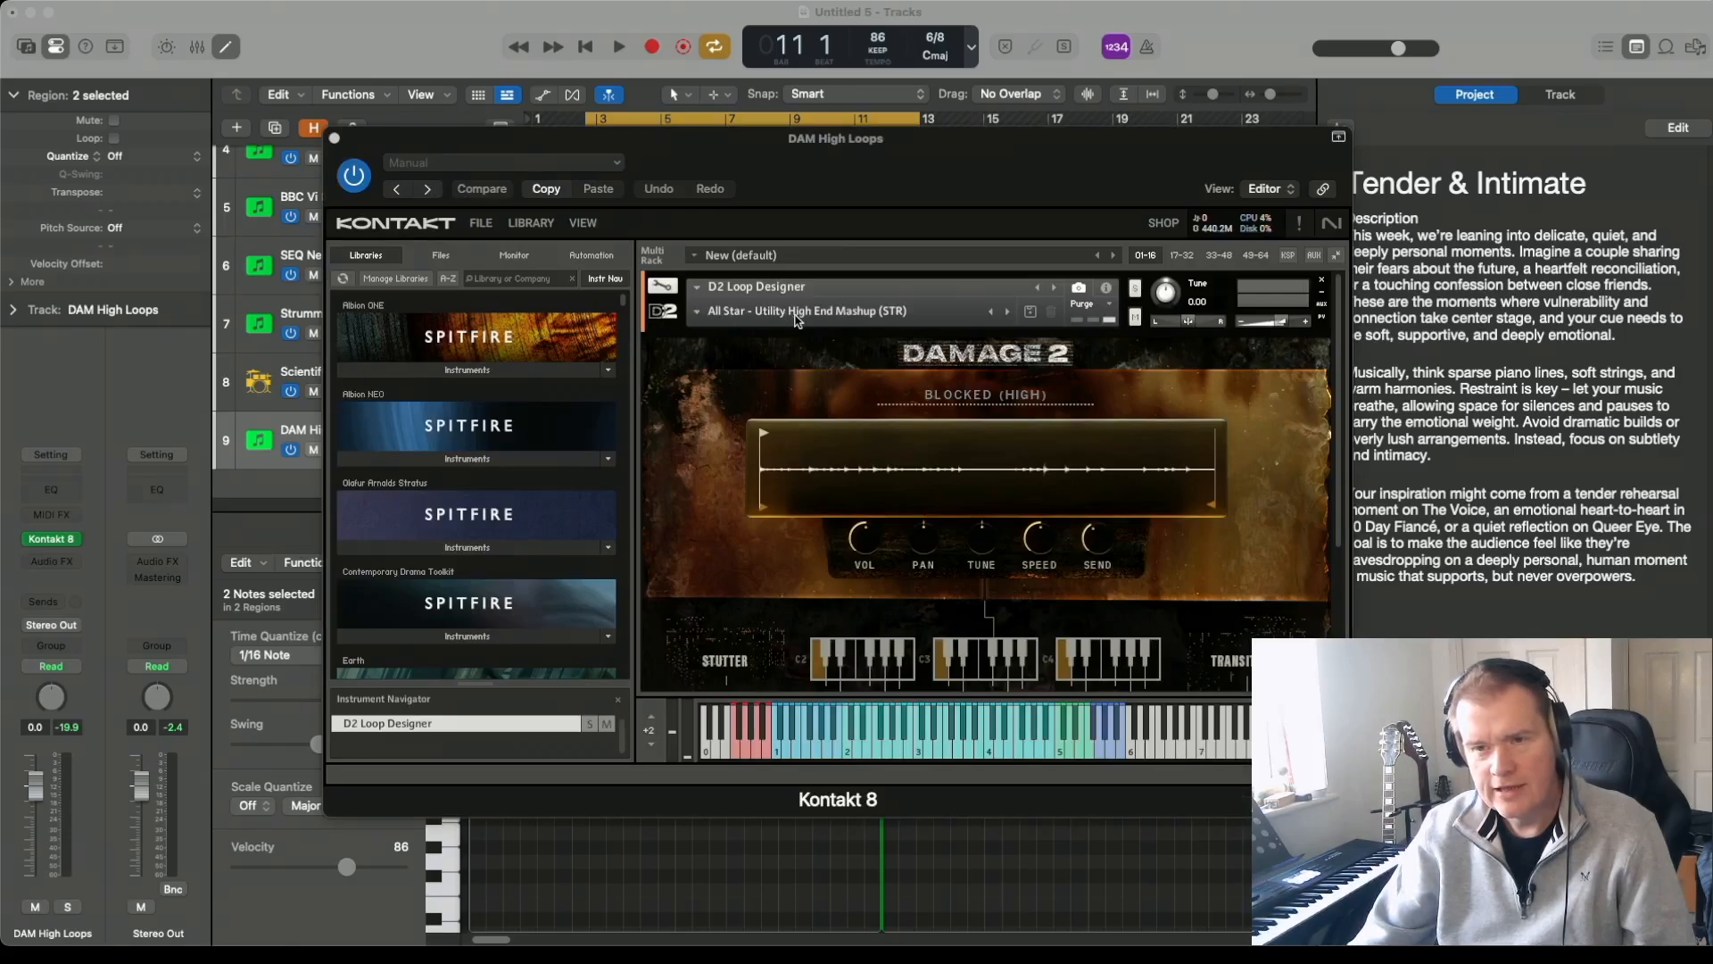
Step: Close the Damage 2 window and audition DAM High Loops soloed, adding Scientific Method to the solo during playback
click(335, 140)
click(332, 450)
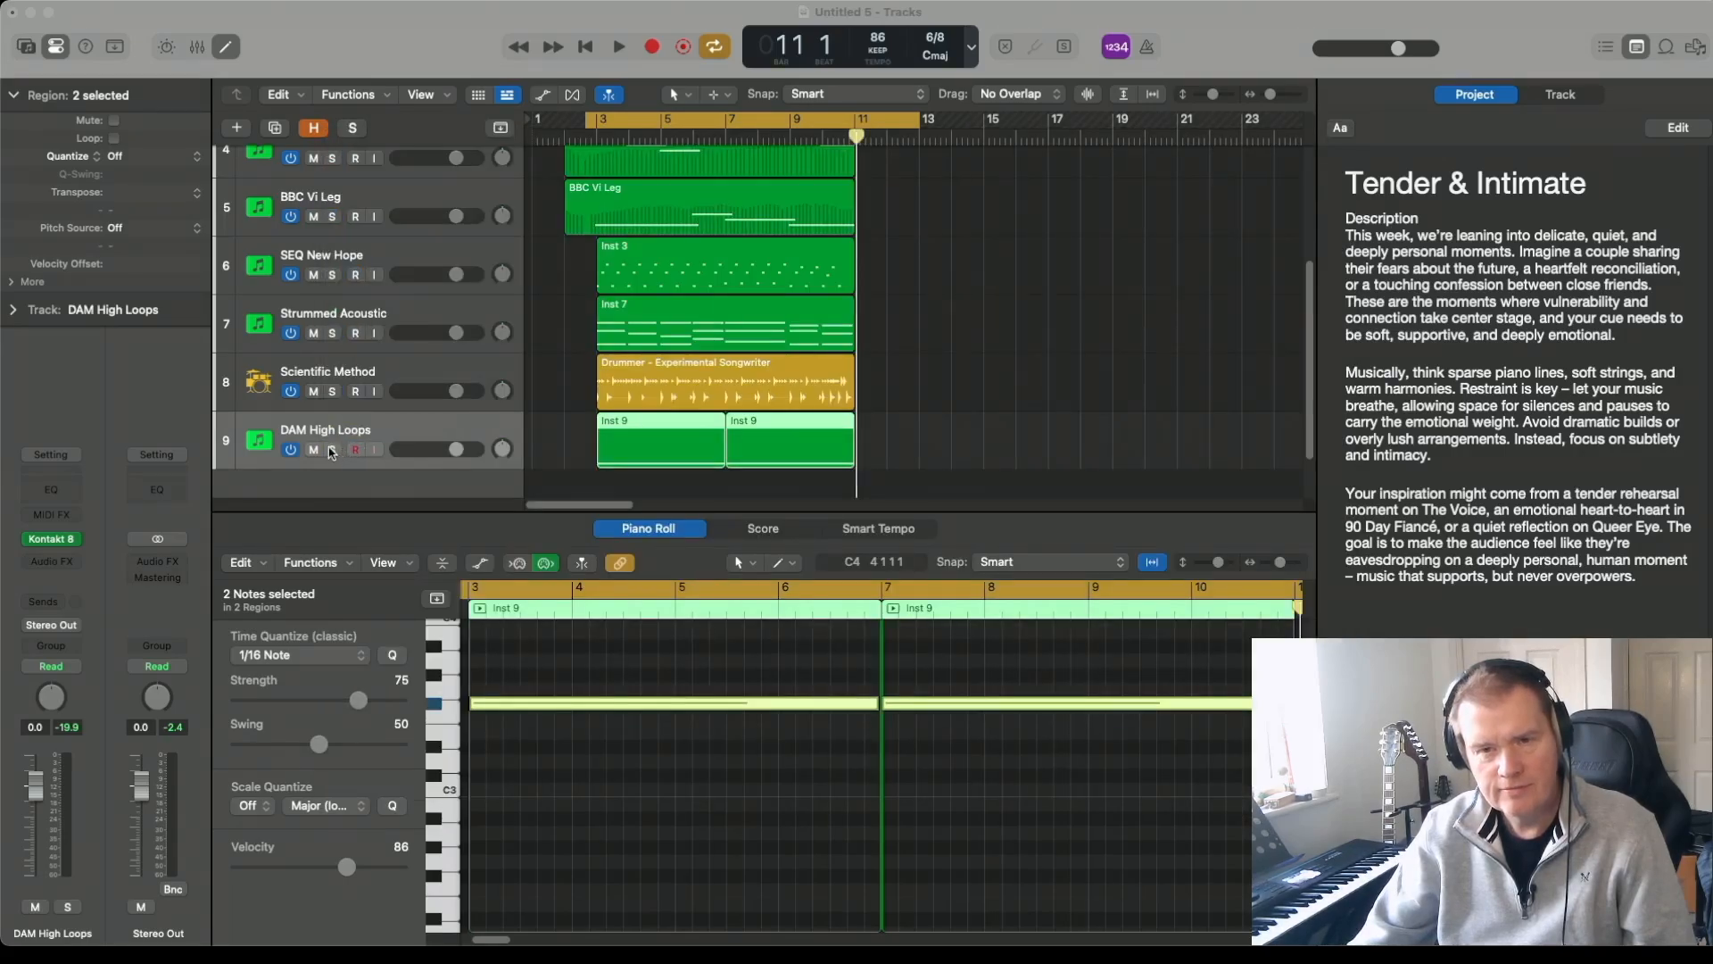
key(space)
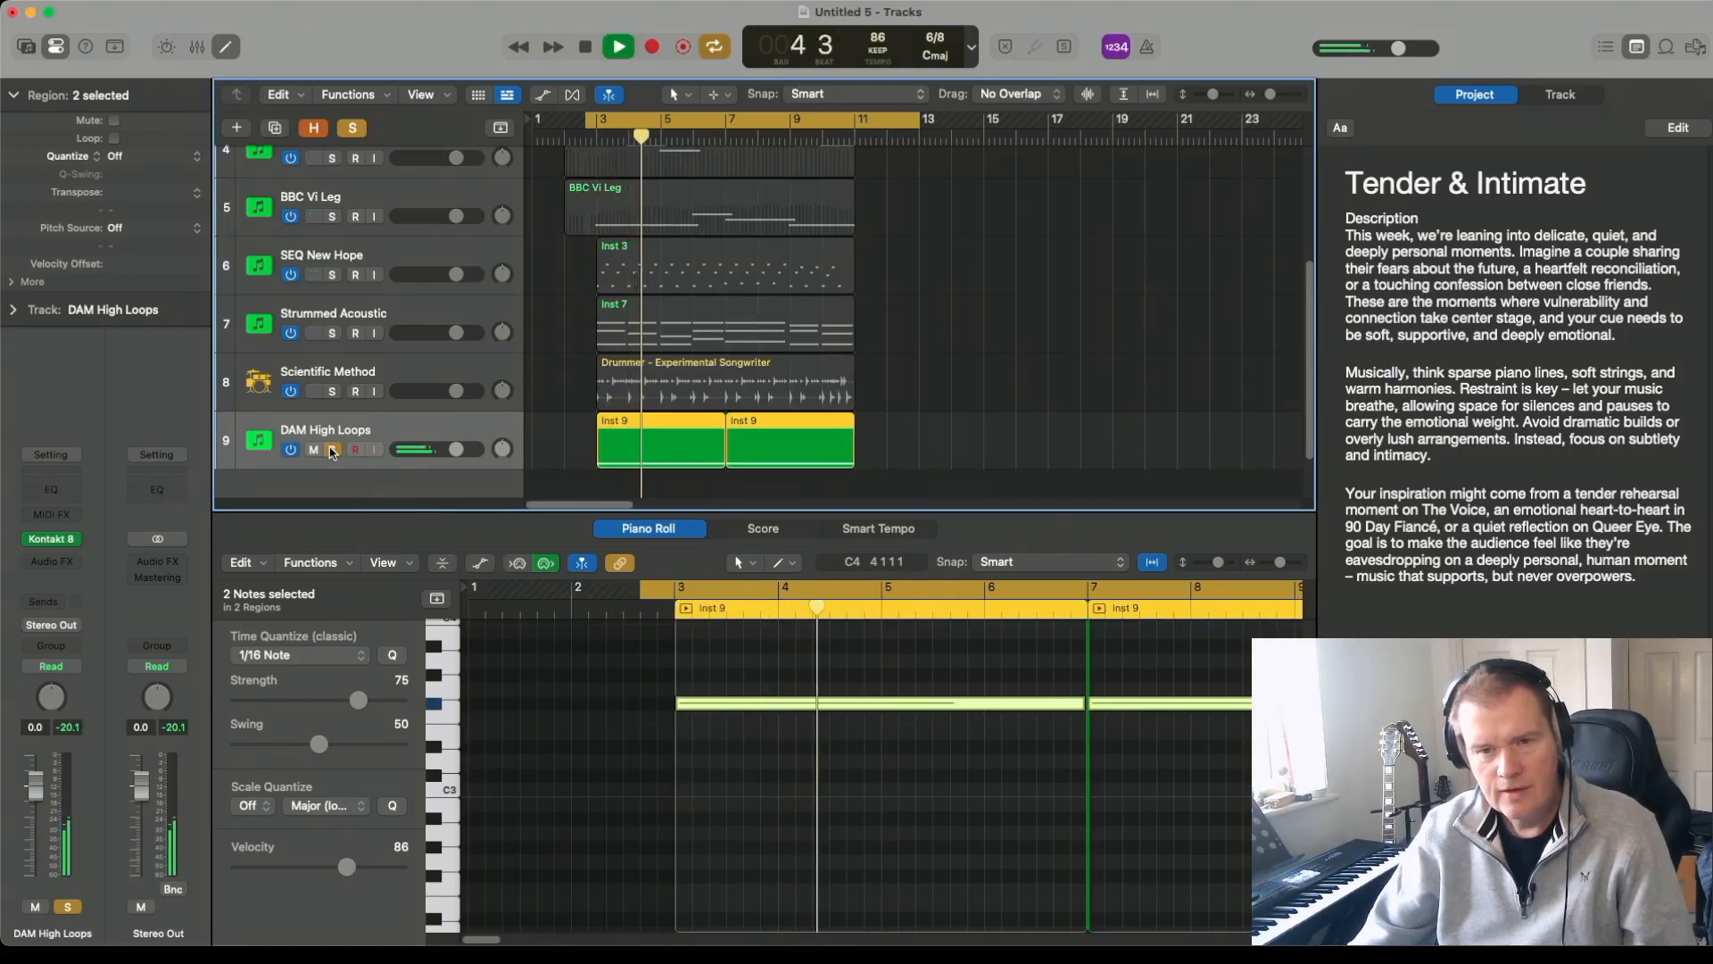
click(333, 392)
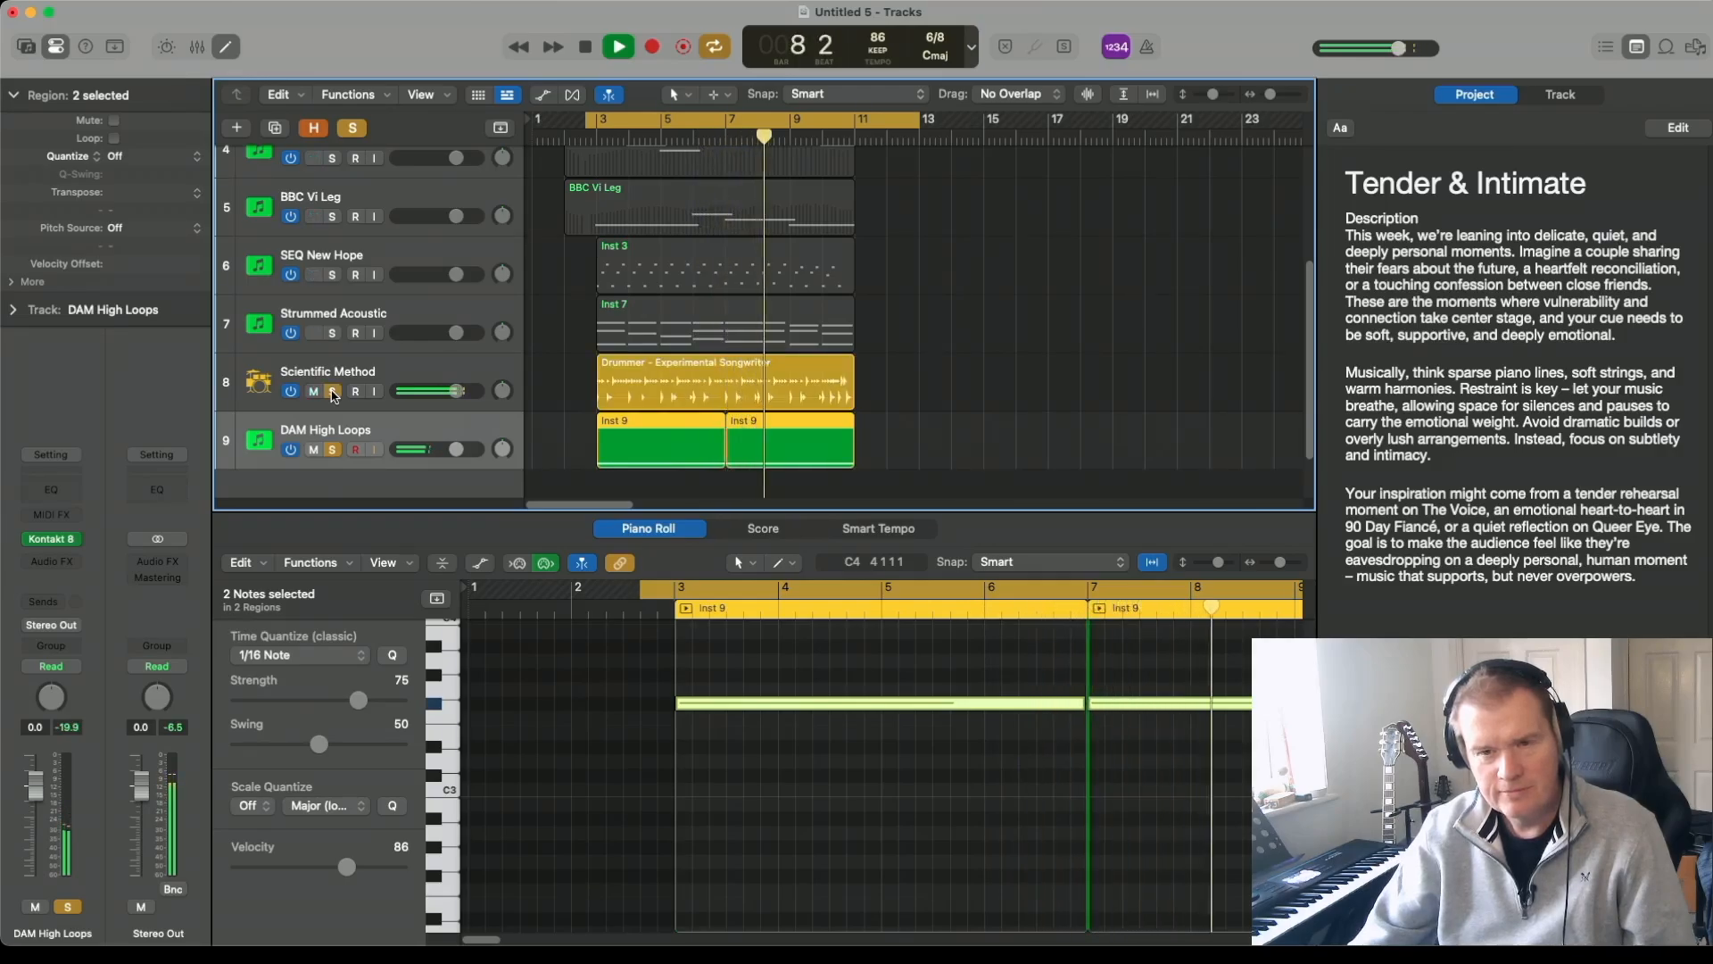
key(space)
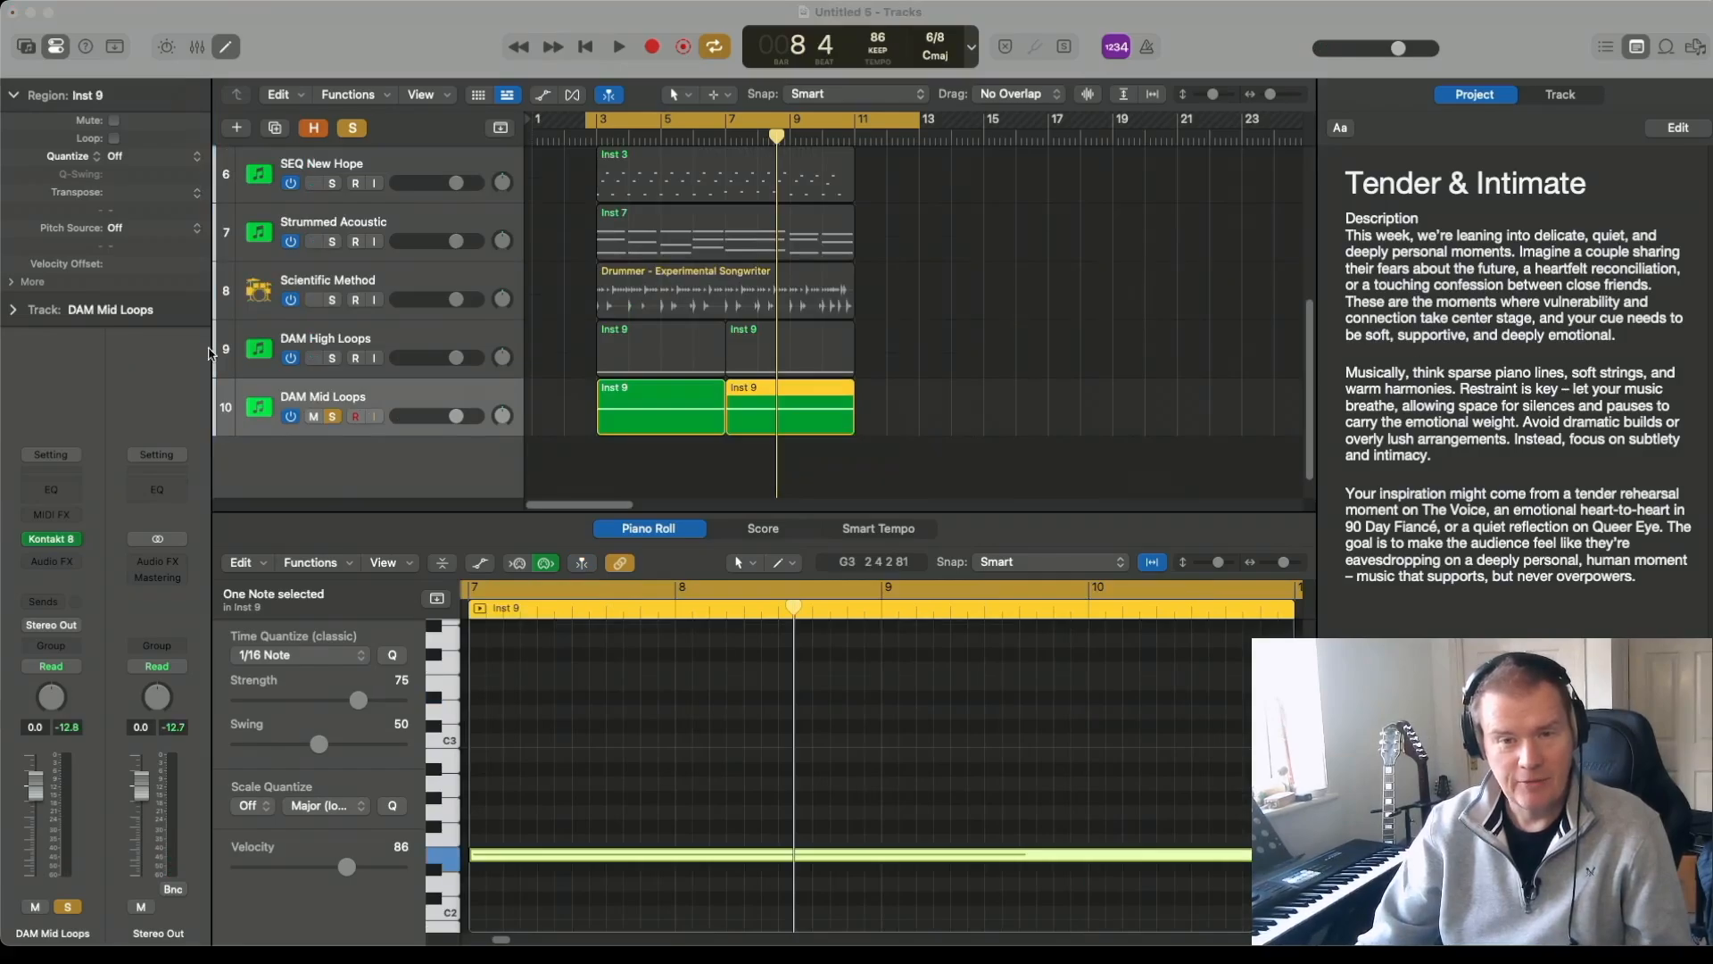
Step: Play the soloed DAM Mid Loops track, adding DAM High Loops and Scientific Method to the solo one after the other
click(442, 388)
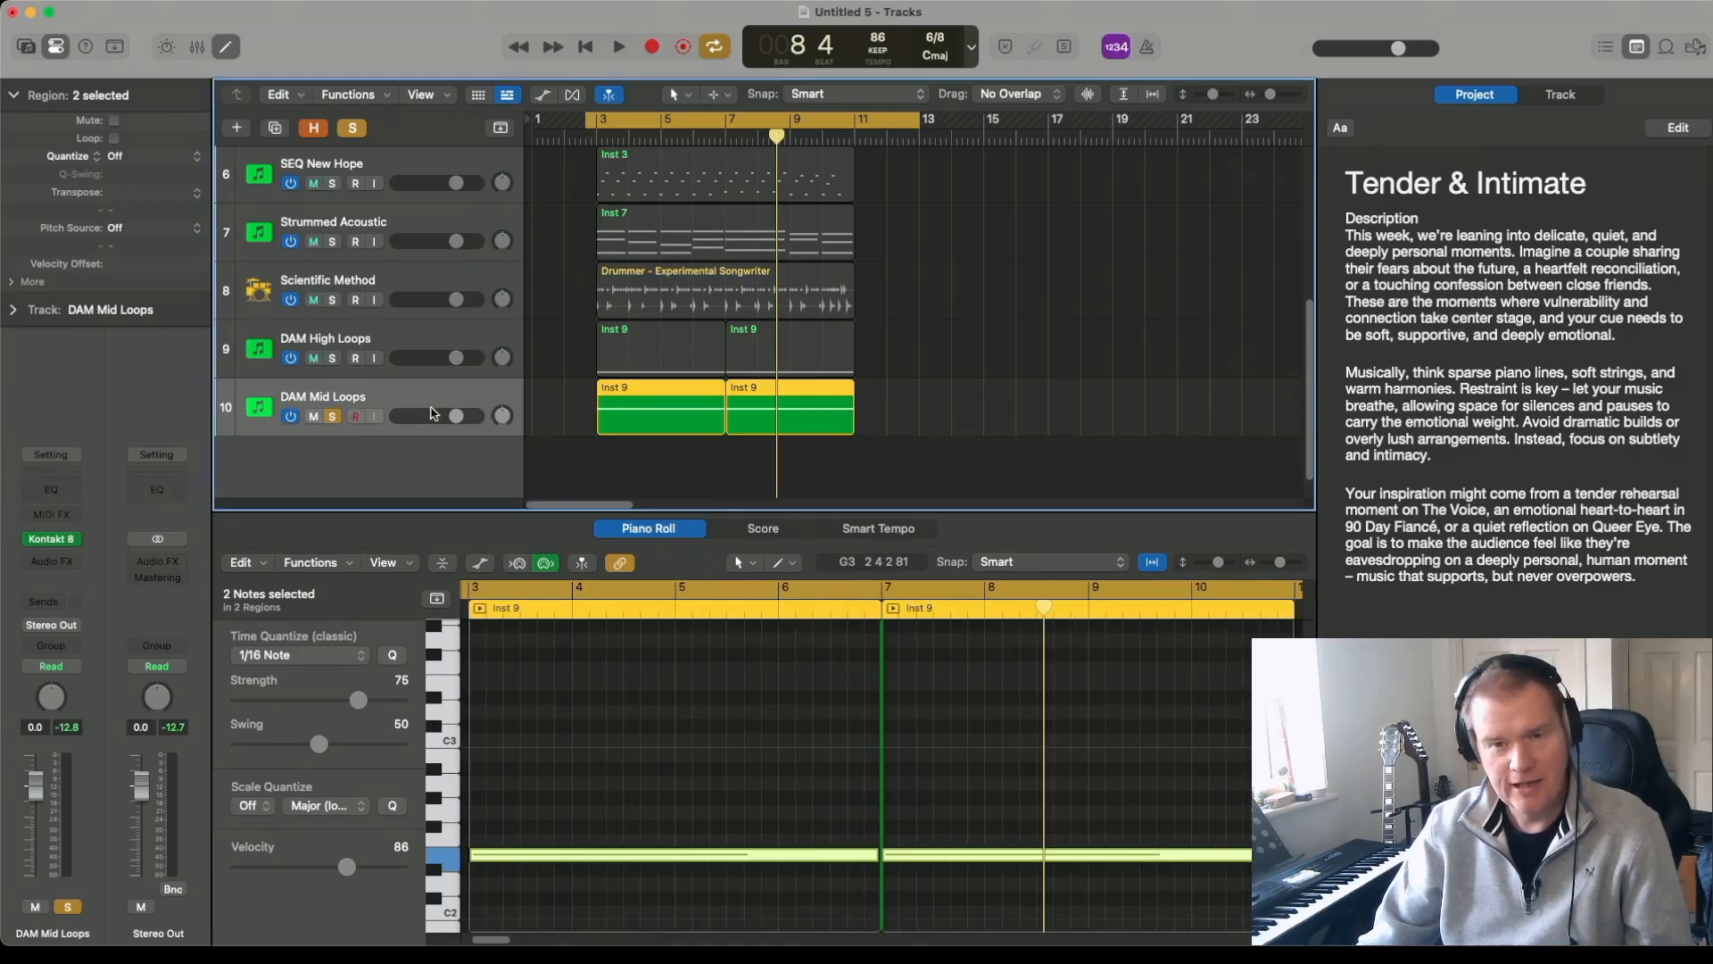
key(space)
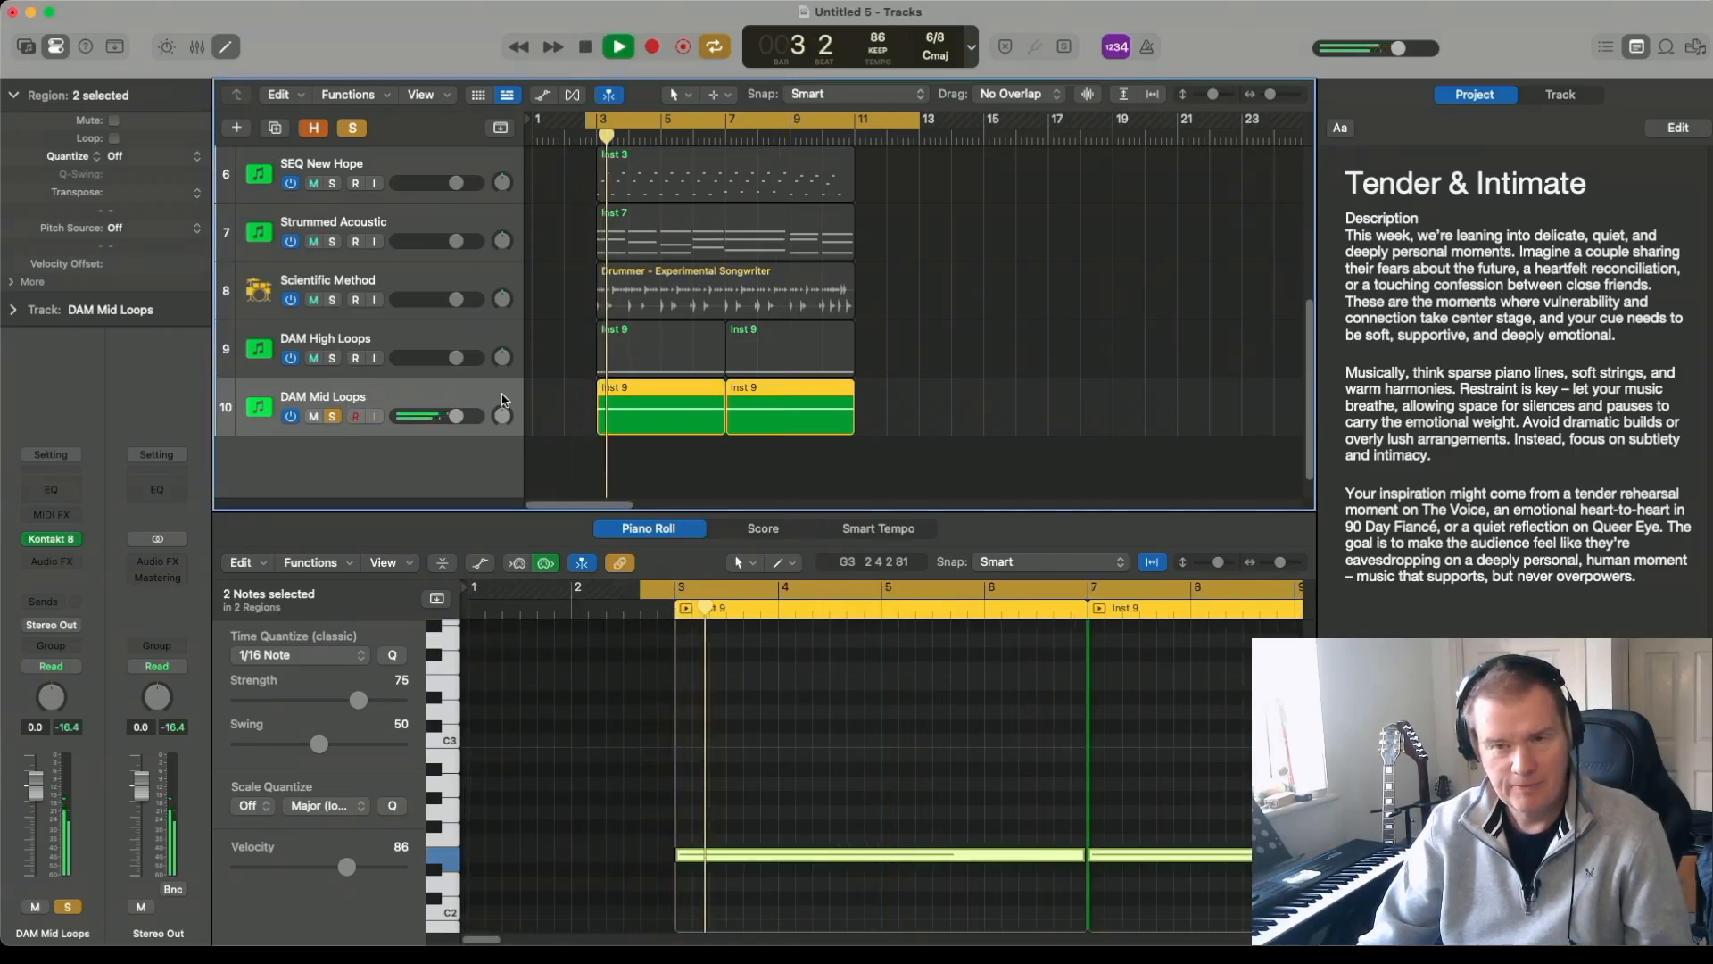
click(333, 358)
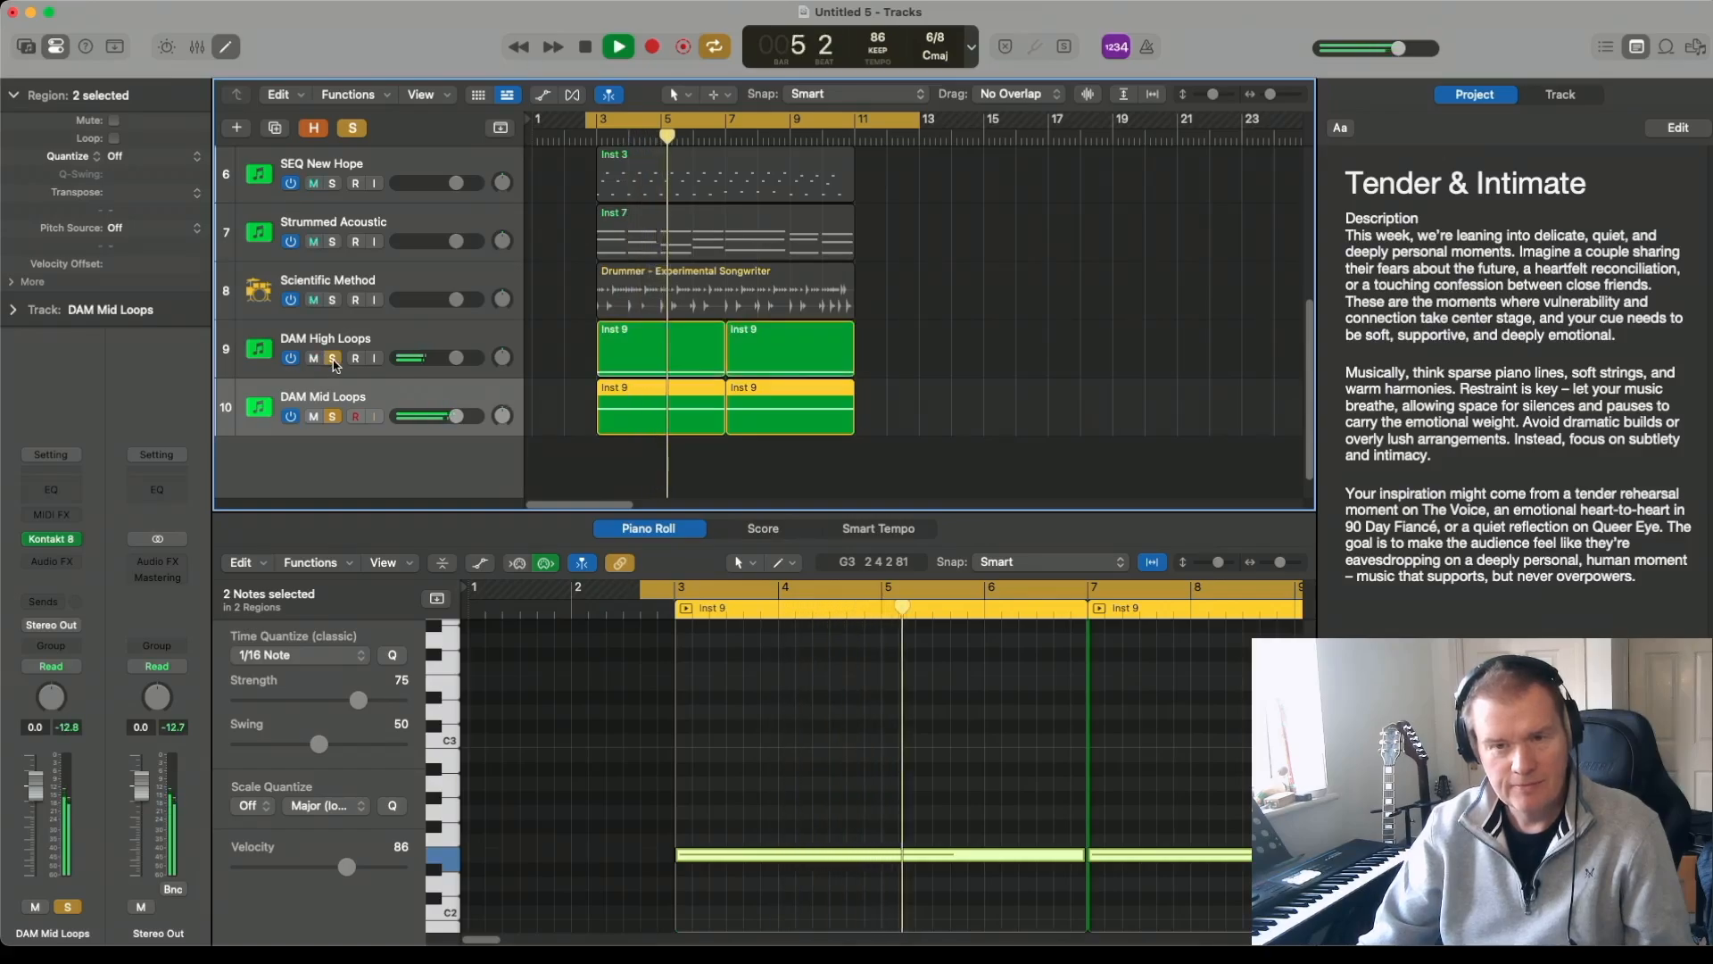
click(332, 301)
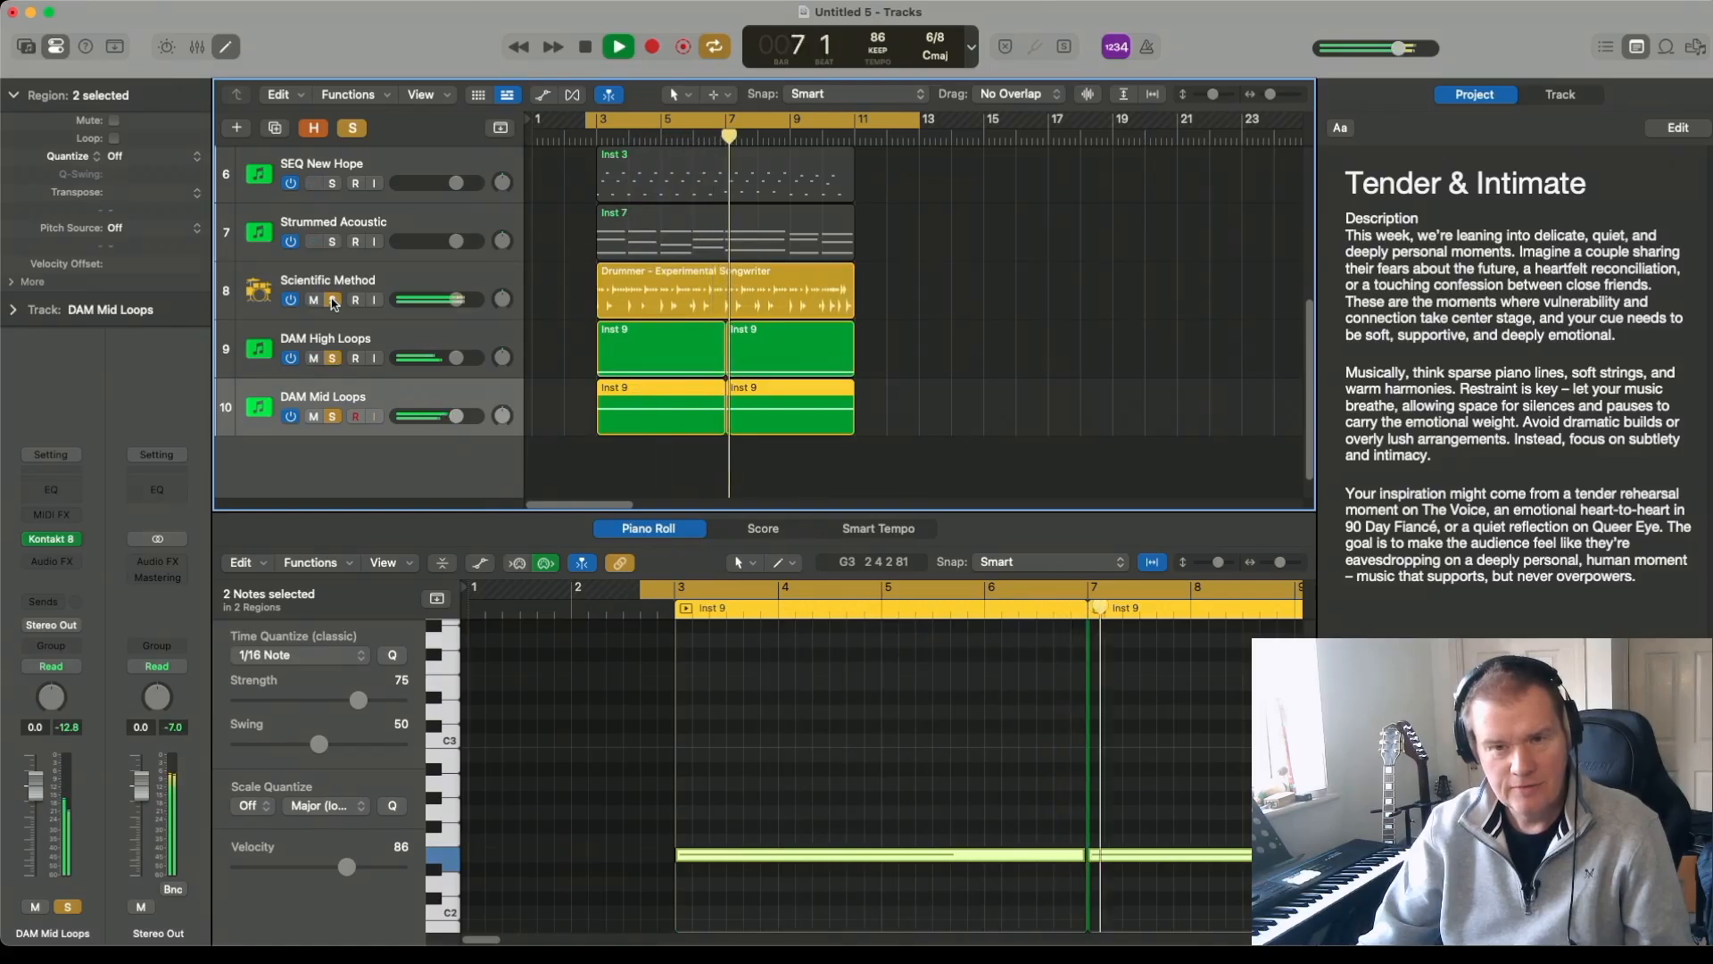
key(space)
Step: Remove the solo from the Scientific Method, DAM High Loops and DAM Mid Loops tracks
click(332, 301)
click(333, 359)
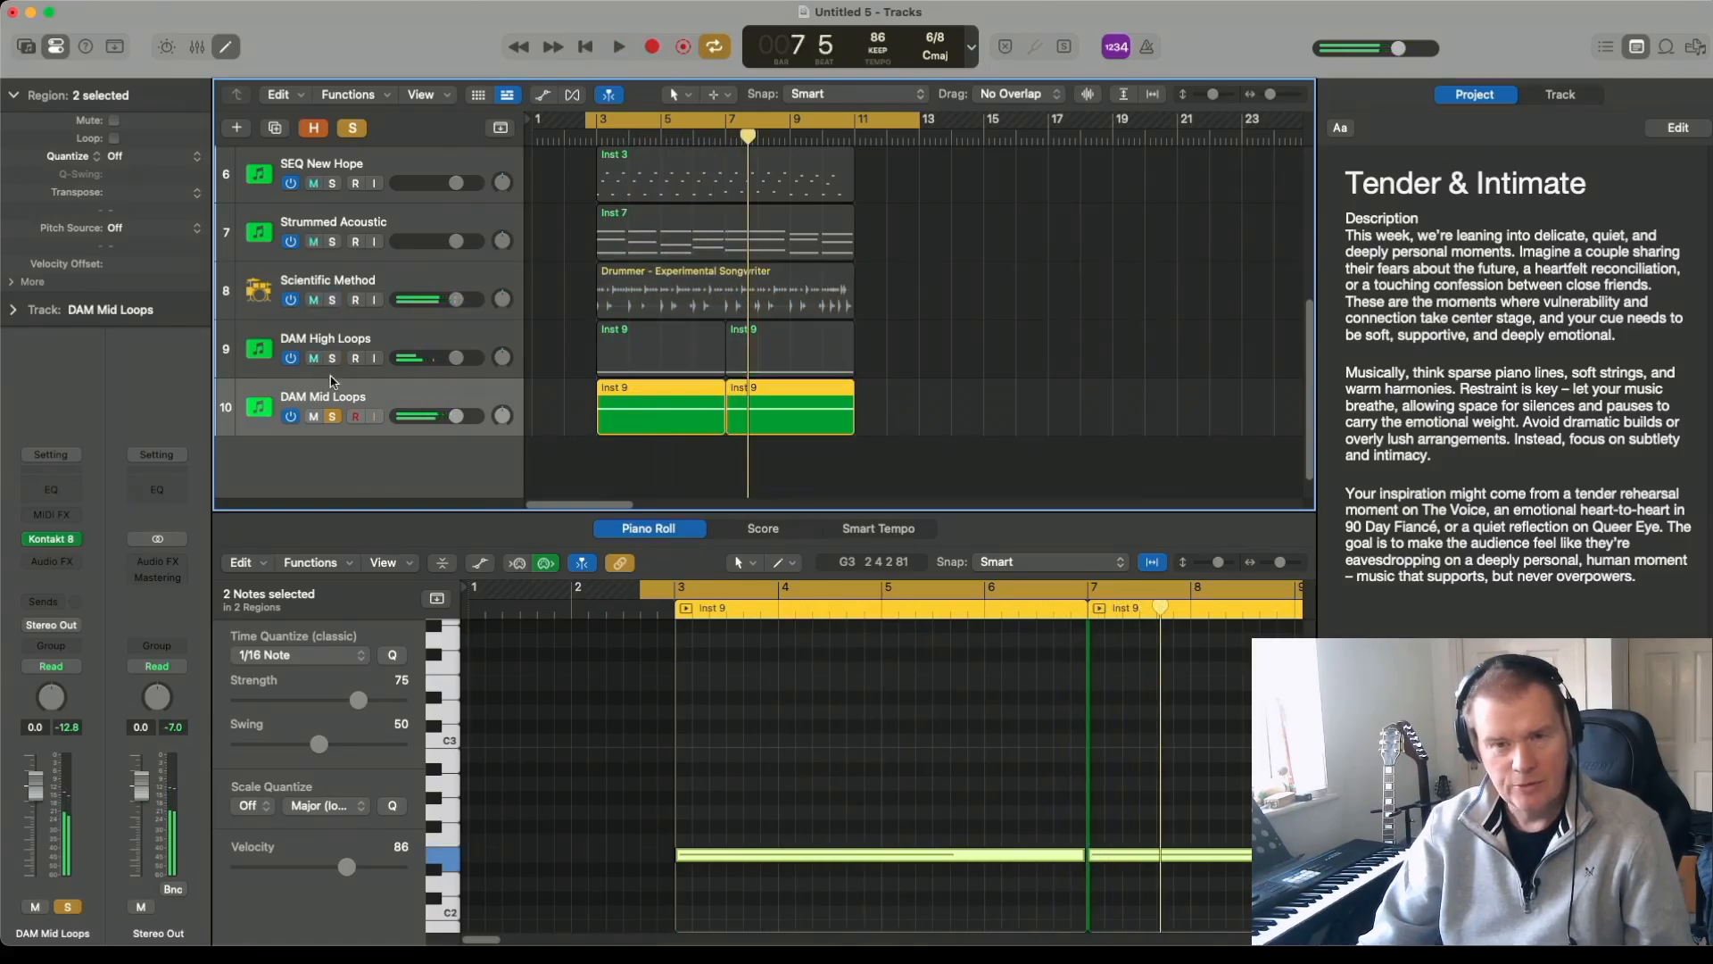
click(333, 417)
scroll(414, 416, up, 1)
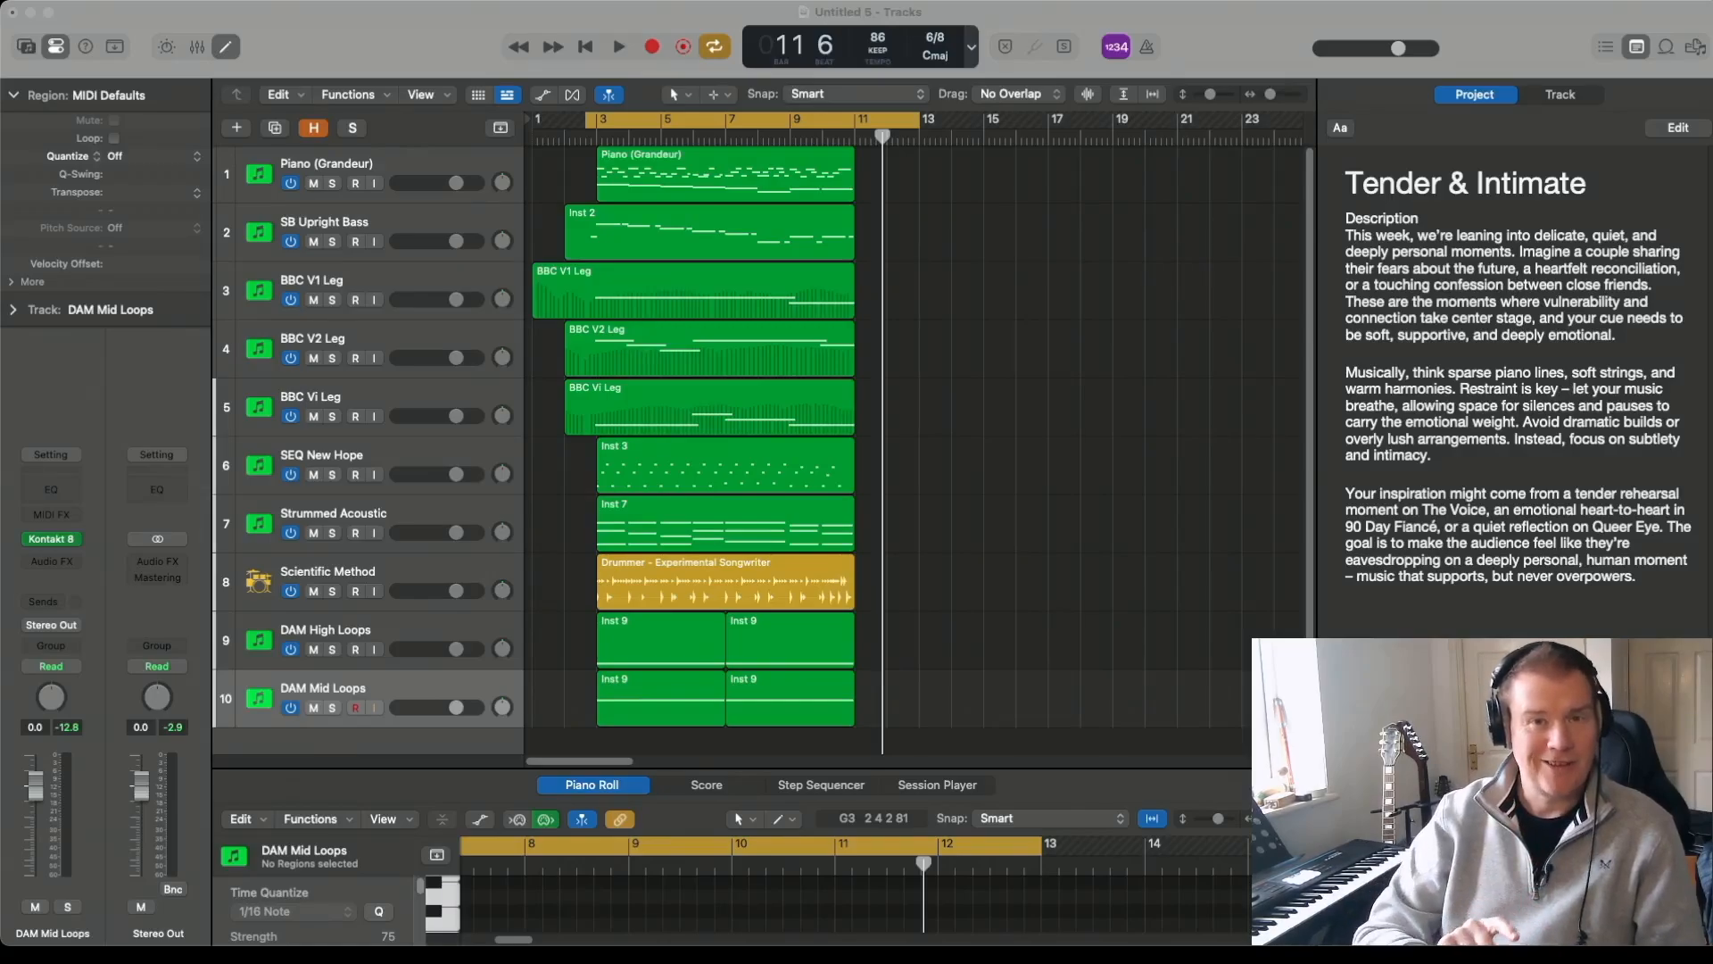
Step: Play the complete ten-track arrangement from the start of the cycle range
click(982, 502)
key(space)
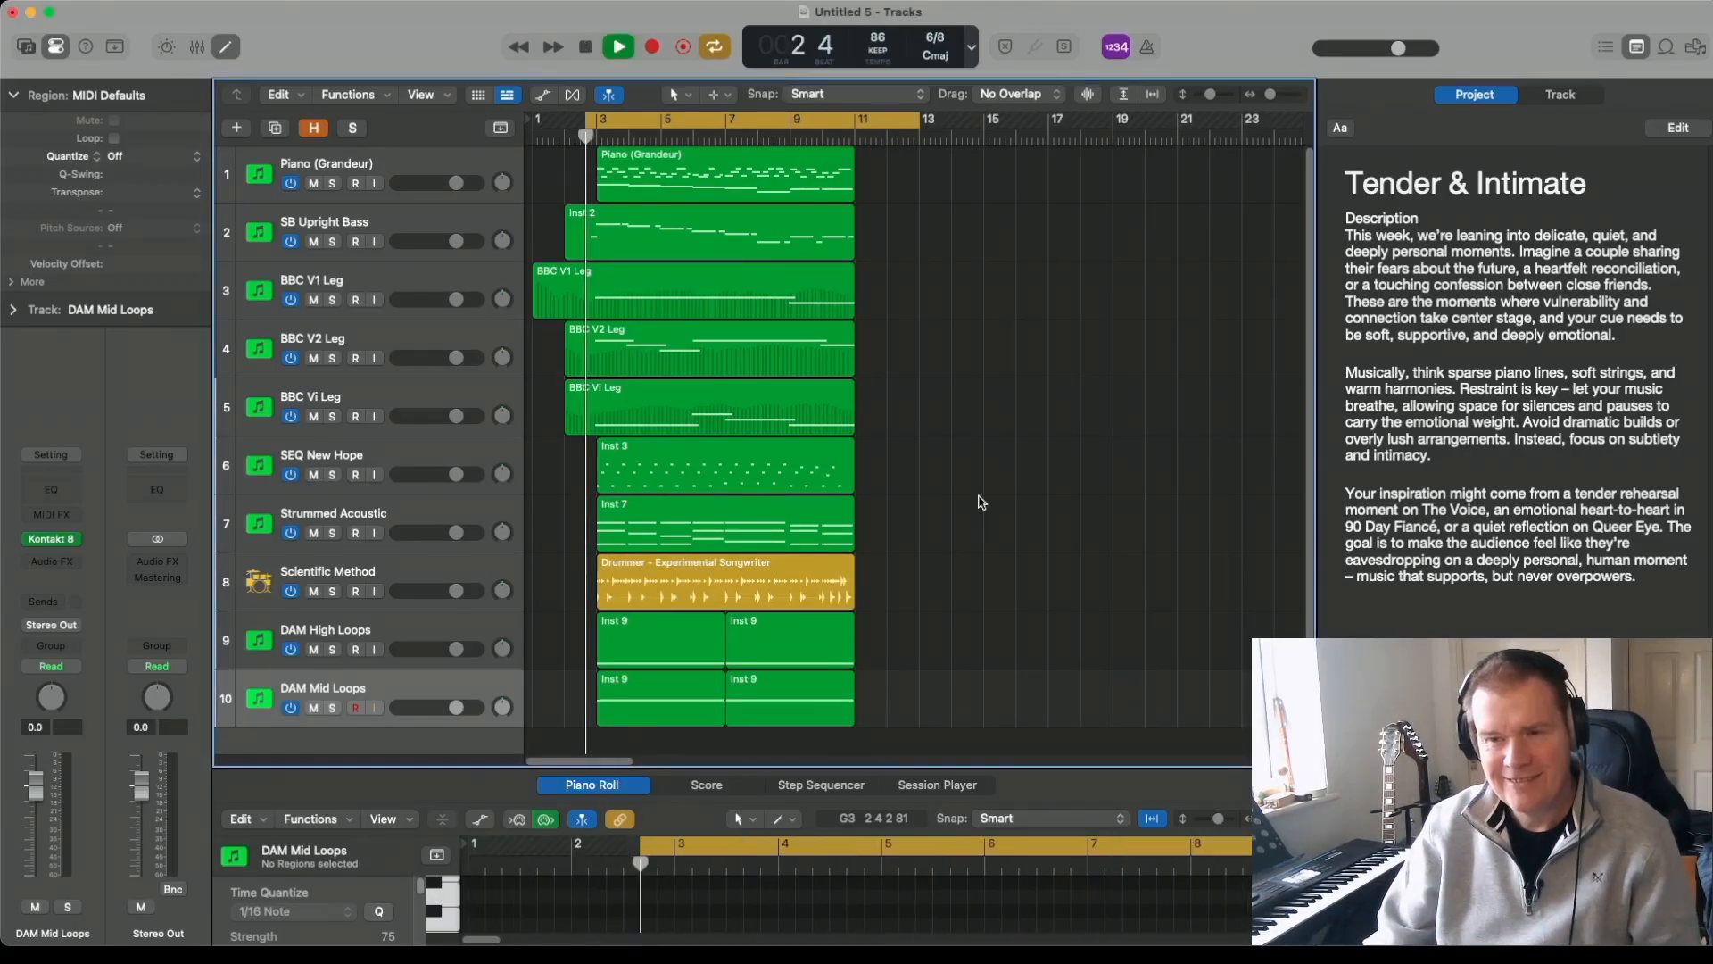